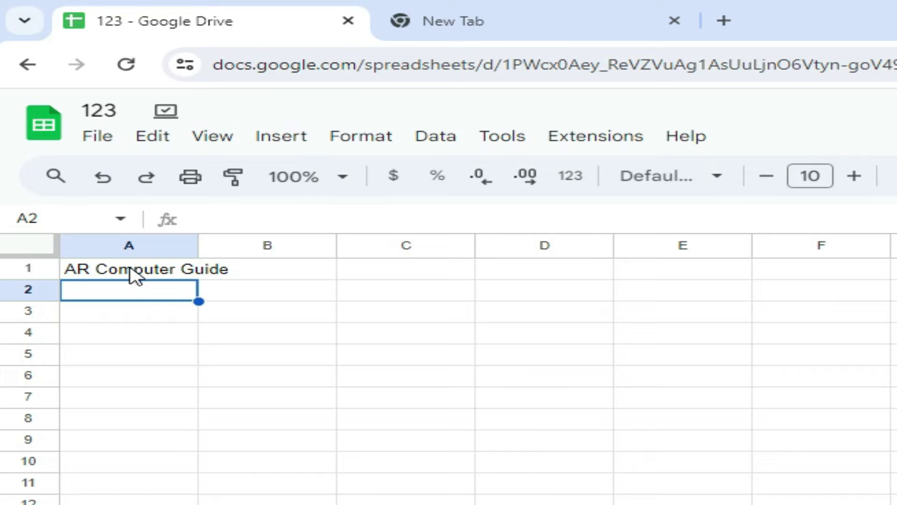
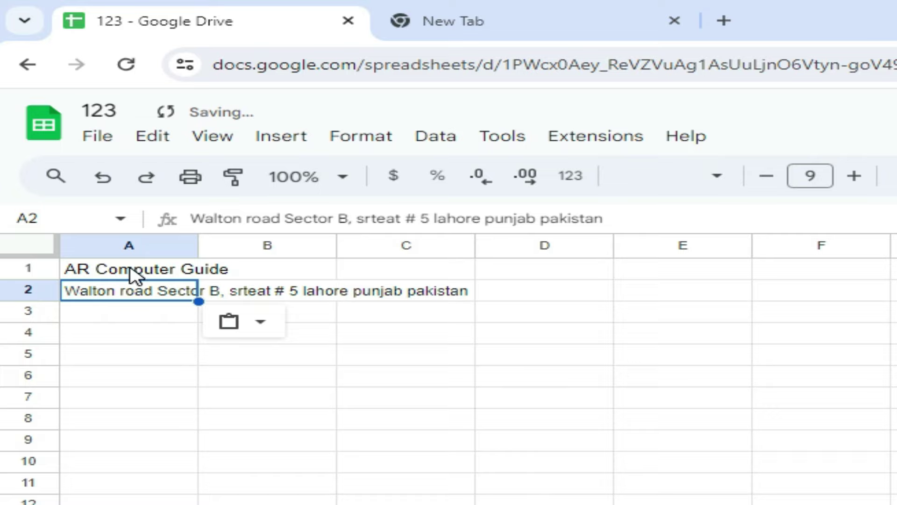
Enter the shop's mobile number in A3
{"action": "key", "text": "Down"}
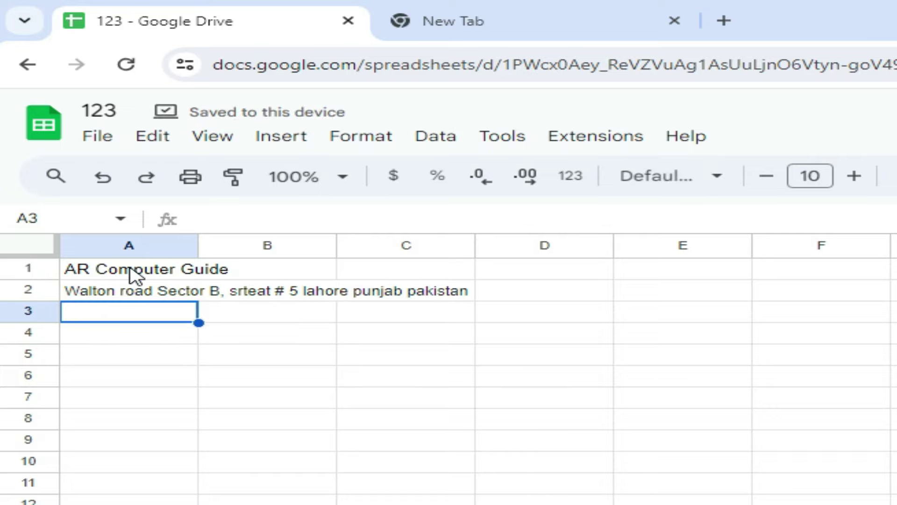
{"action": "type", "text": "Mobile"}
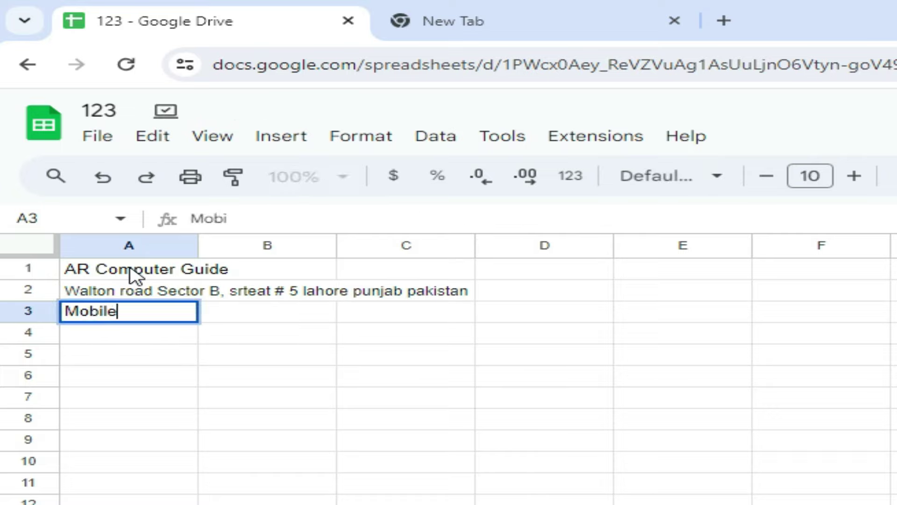
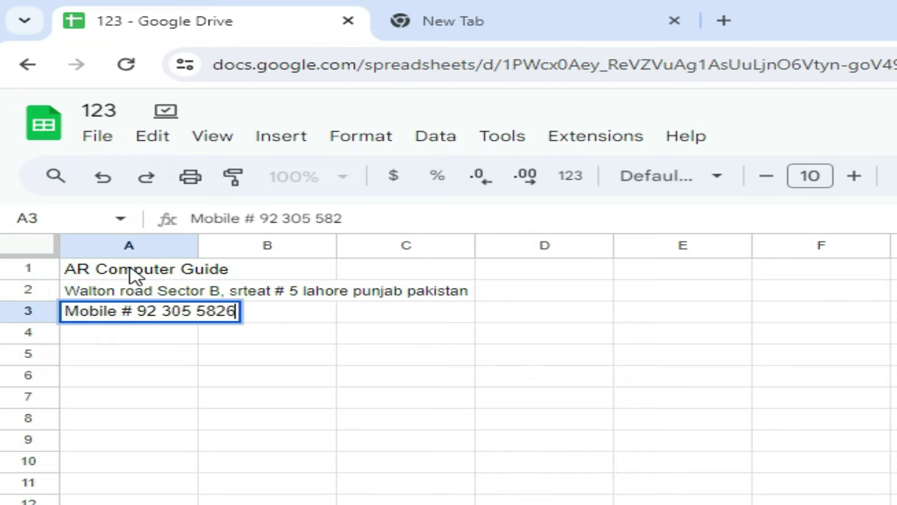
{"action": "key", "text": "Return"}
Leave row 4 blank and type the title BILL INVOIC in A5
{"action": "key", "text": "Return"}
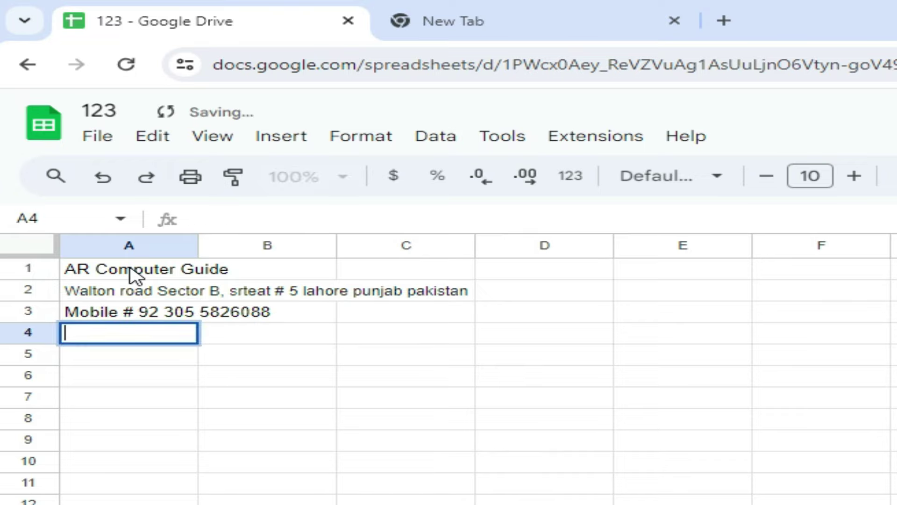
{"action": "key", "text": "Return"}
{"action": "type", "text": "BILL INVOIC"}
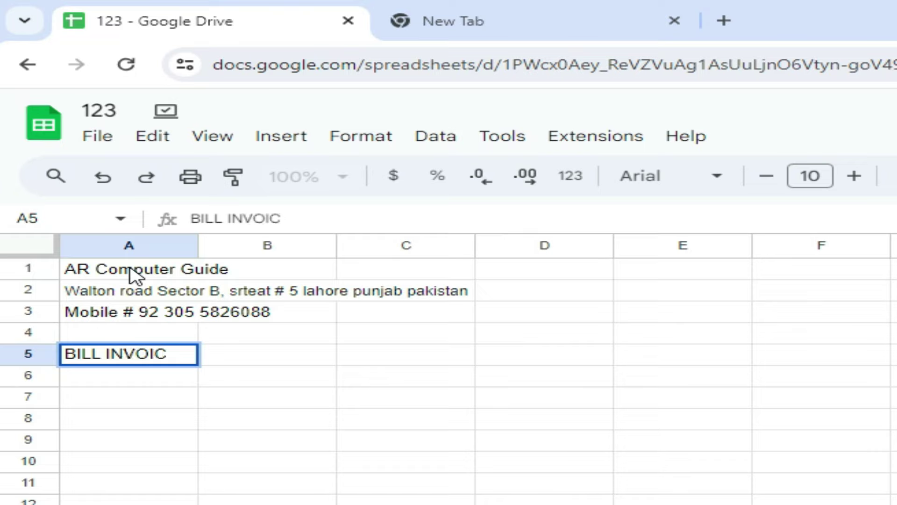
{"action": "key", "text": "Return"}
{"action": "key", "text": "Return"}
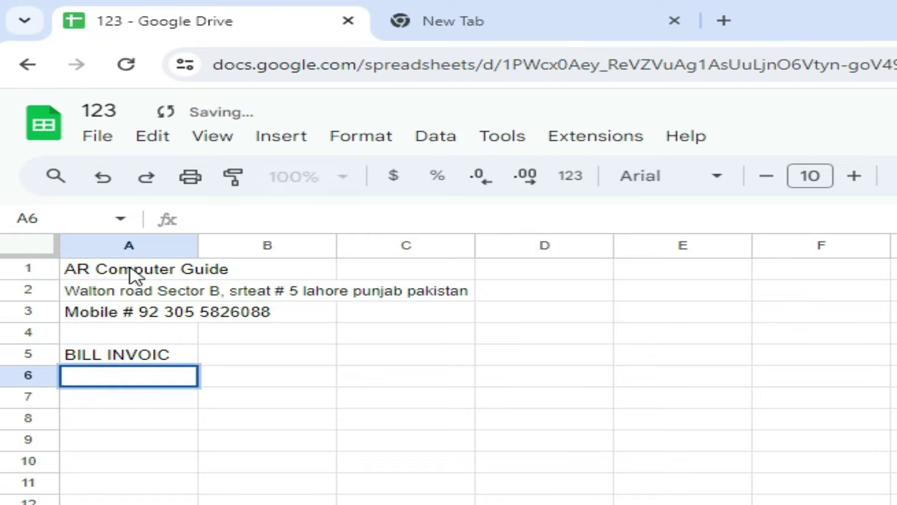
{"action": "key", "text": "Return"}
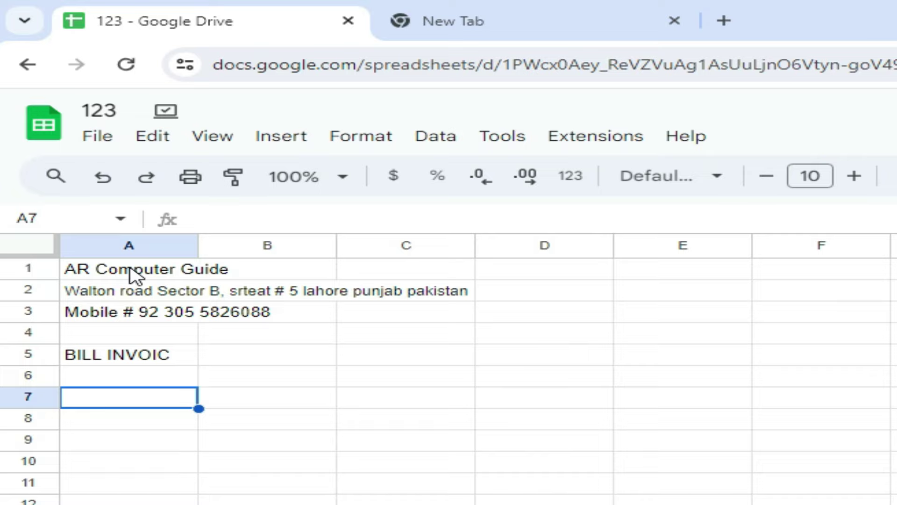
Enter the headings SR #, Product Name, Rate, Qty and Price in A7:E7, then select A7:E16
{"action": "type", "text": "SR #"}
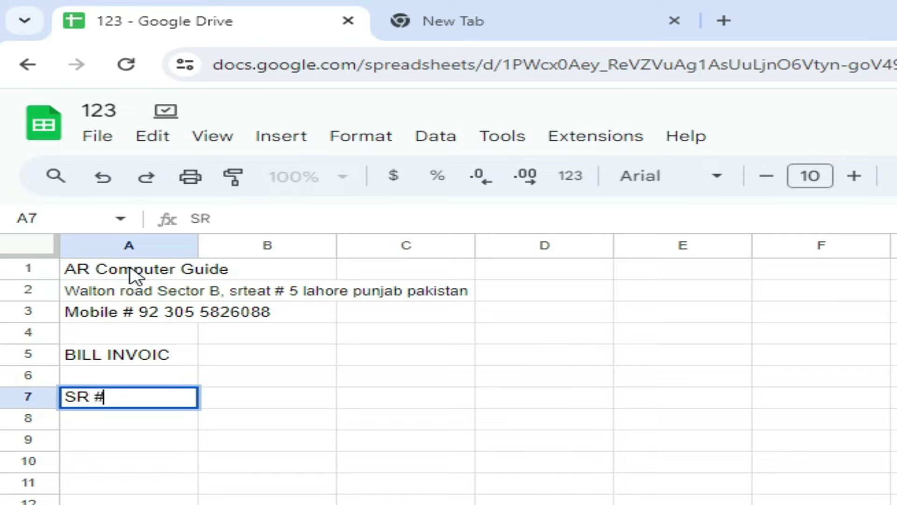
{"action": "key", "text": "Tab"}
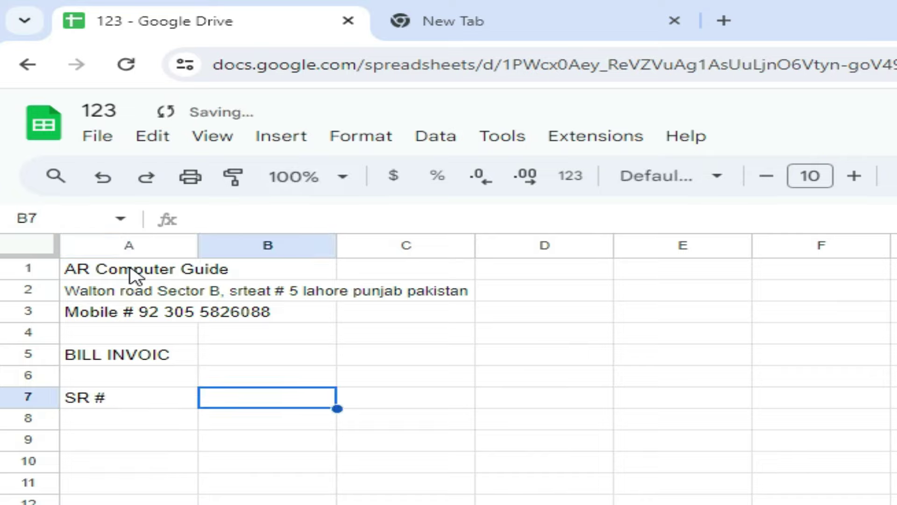
{"action": "type", "text": "Pr"}
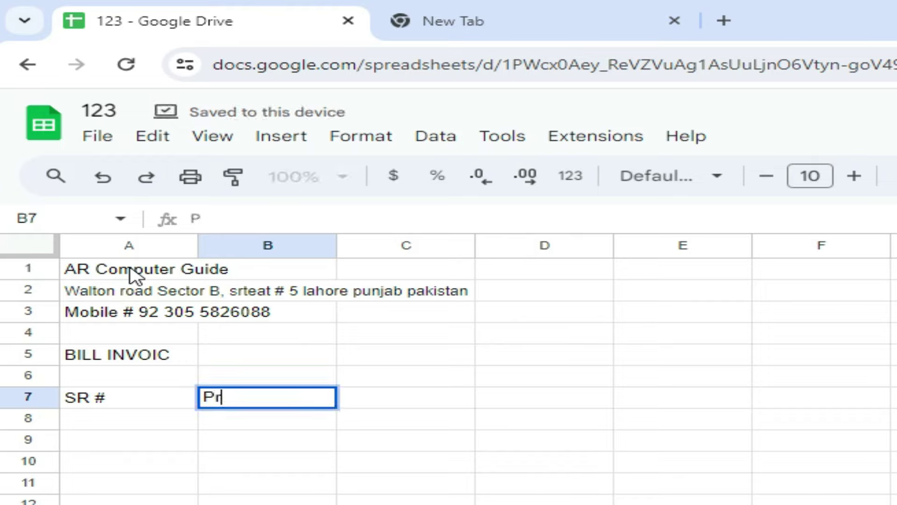
{"action": "type", "text": "oduct Nam"}
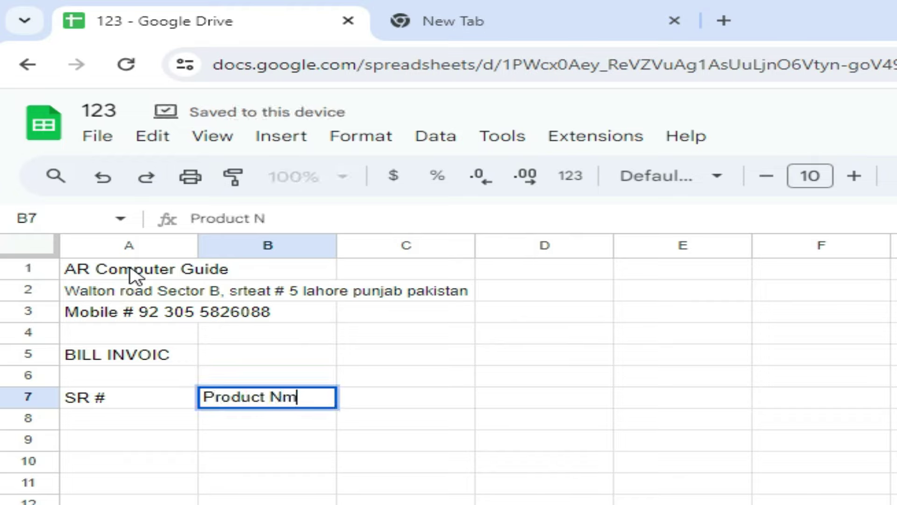
{"action": "key", "text": "BackSpace"}
{"action": "type", "text": "ame"}
{"action": "key", "text": "Tab"}
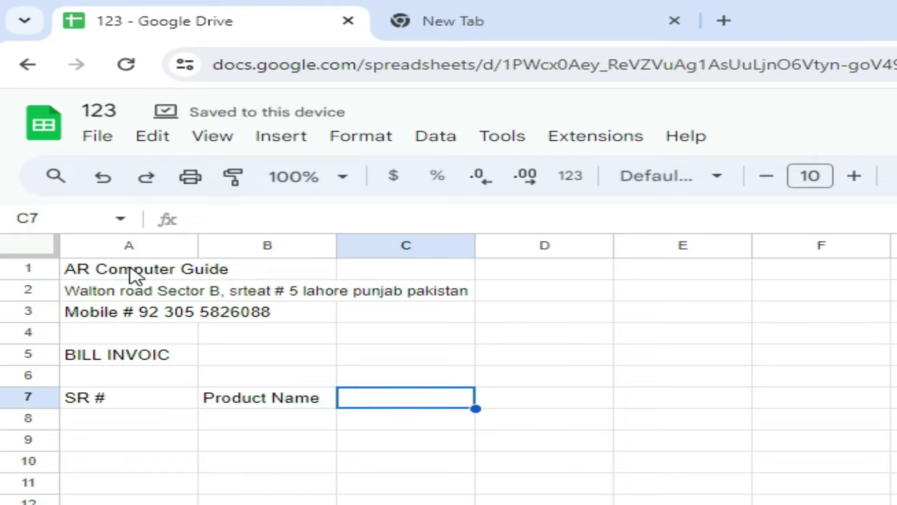
{"action": "type", "text": "Rate"}
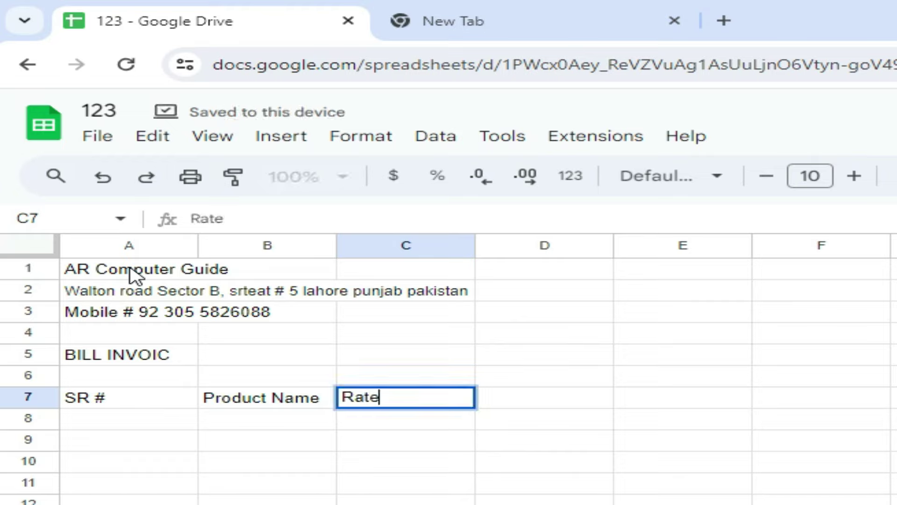
{"action": "key", "text": "Tab"}
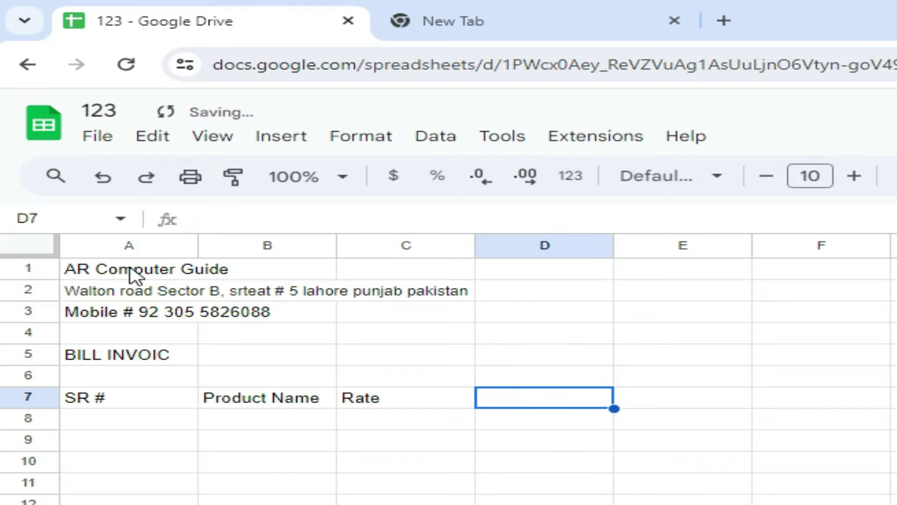
{"action": "type", "text": "Qty"}
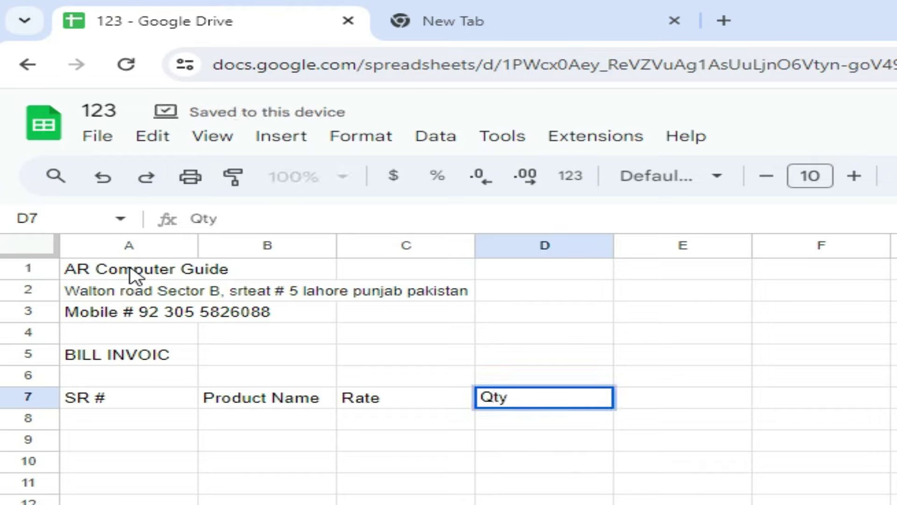
{"action": "key", "text": "Tab"}
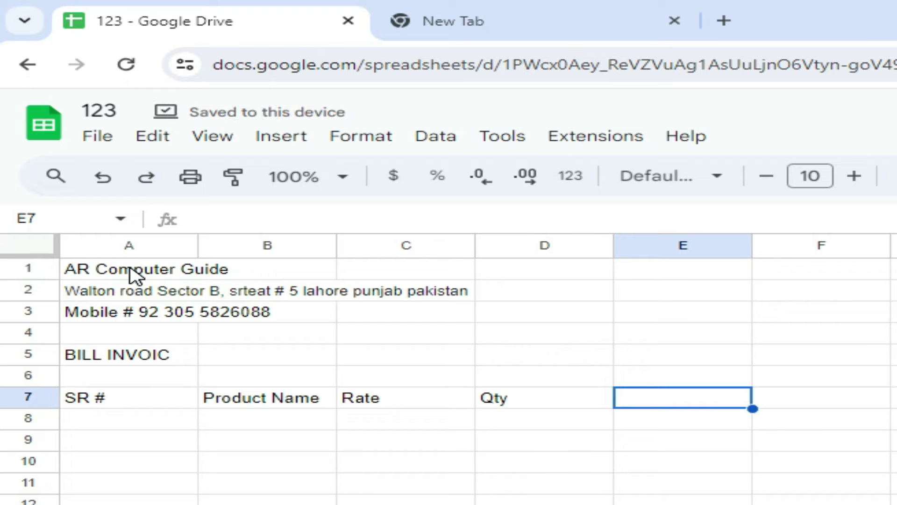
{"action": "type", "text": "Price"}
{"action": "key", "text": "Return"}
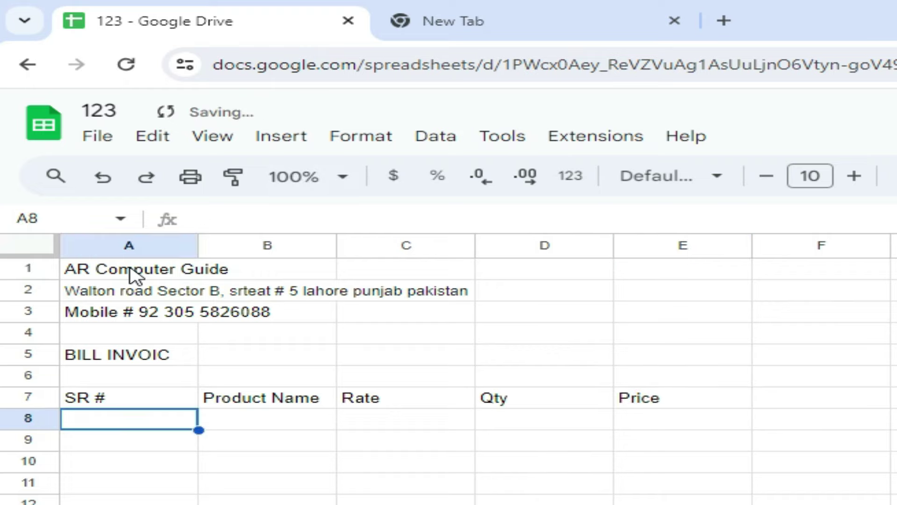
{"action": "left_click_drag", "start_coordinate": [103, 275], "coordinate": [457, 415]}
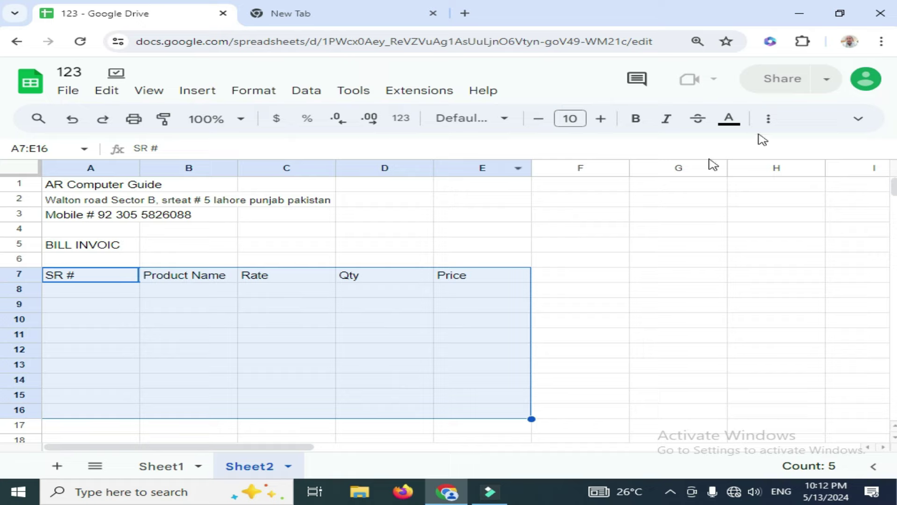
Apply All borders to the table range A7:E16
{"action": "left_click", "coordinate": [768, 120]}
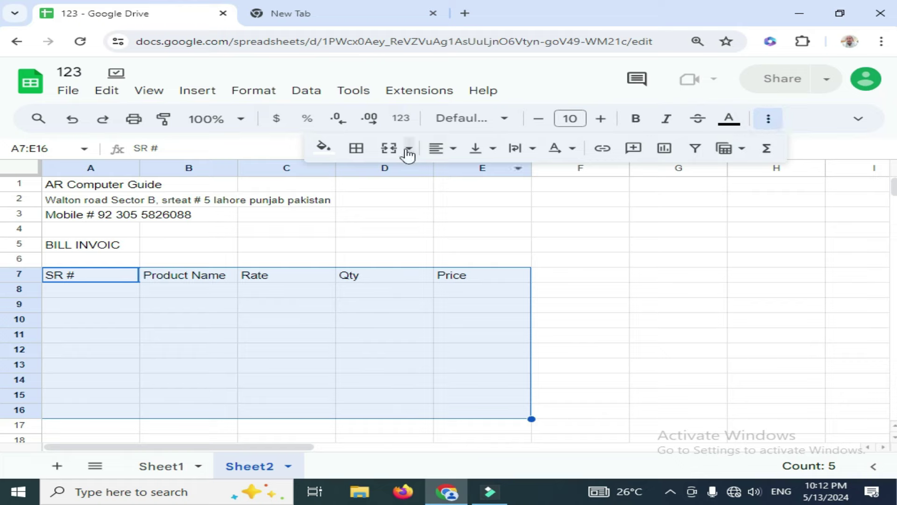
{"action": "left_click", "coordinate": [358, 148]}
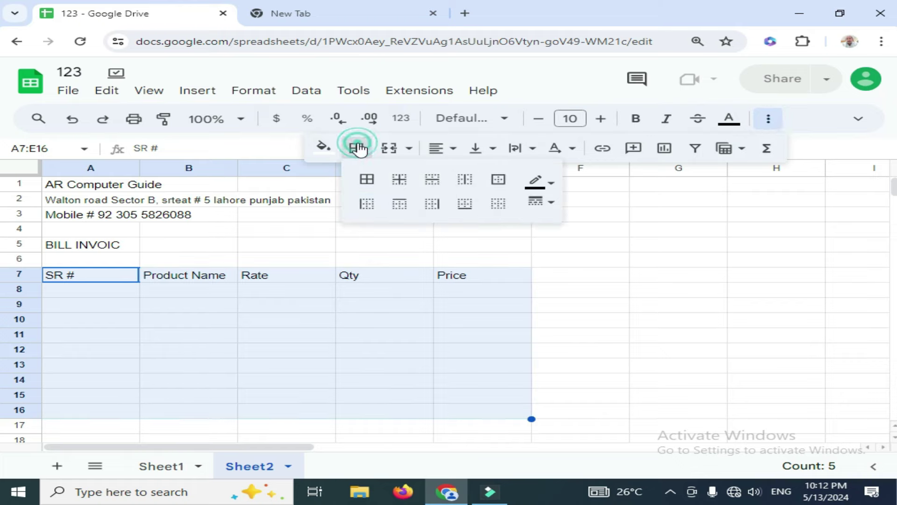
{"action": "left_click", "coordinate": [369, 182]}
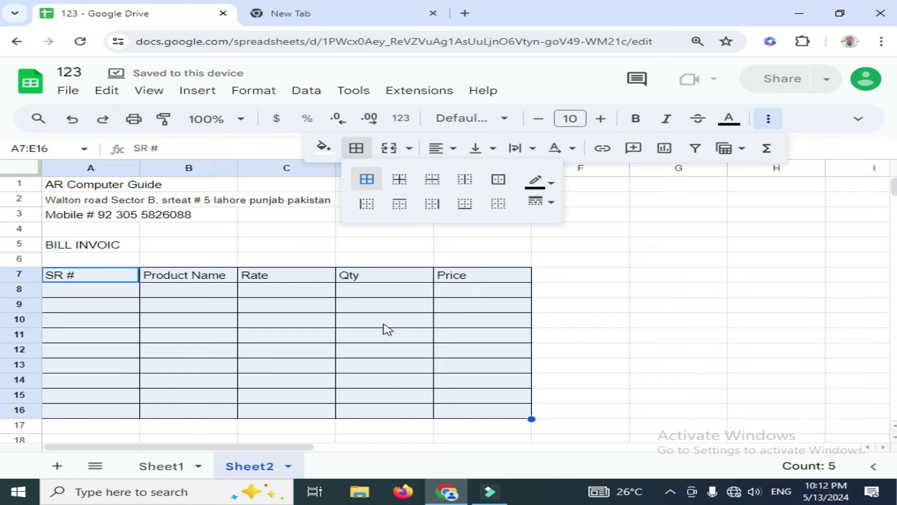
{"action": "scroll", "coordinate": [383, 334], "scroll_direction": "down", "scroll_amount": 2}
{"action": "left_click", "coordinate": [360, 359]}
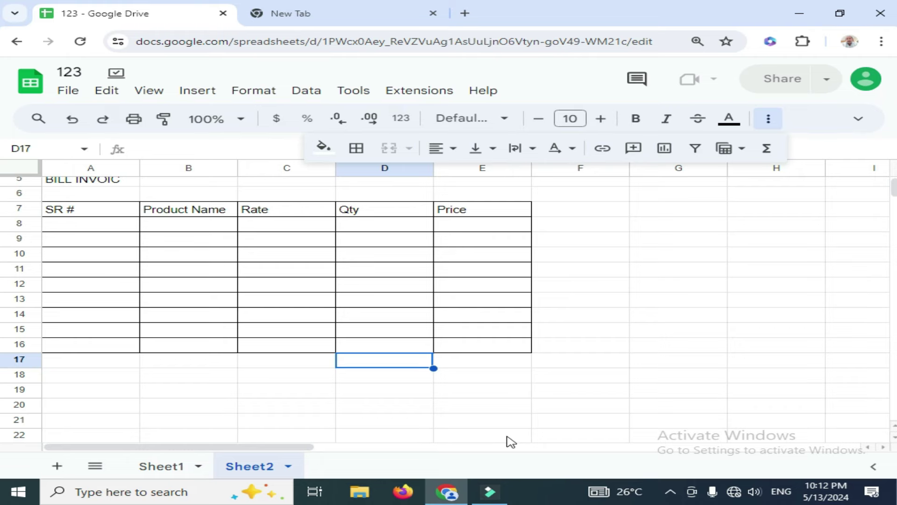
Type the labels Total, GST 9% and Grand Total down D17:D19
{"action": "type", "text": "Total"}
{"action": "key", "text": "Tab"}
{"action": "key", "text": "Return"}
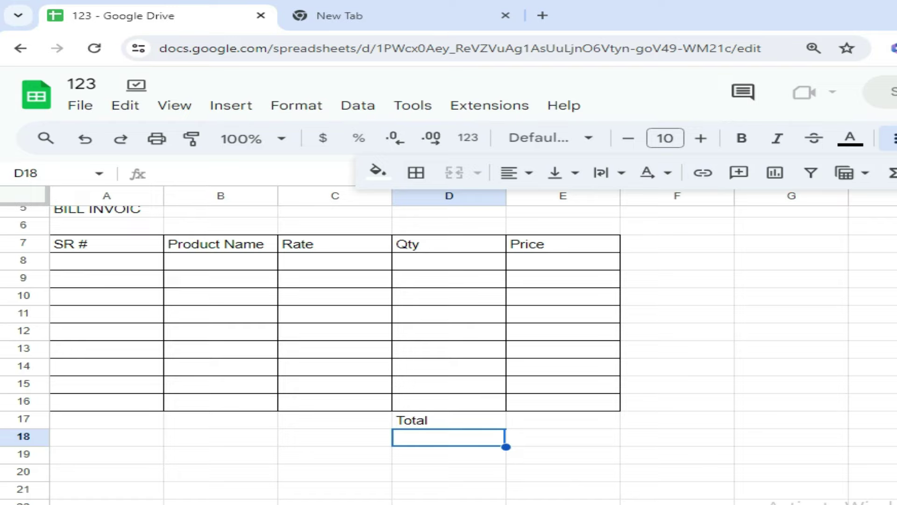
{"action": "type", "text": "GST 9%"}
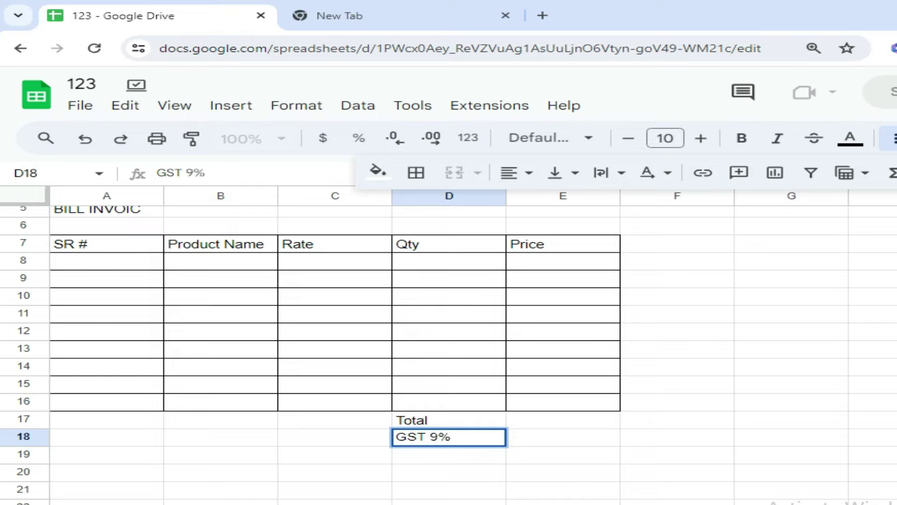
{"action": "key", "text": "BackSpace"}
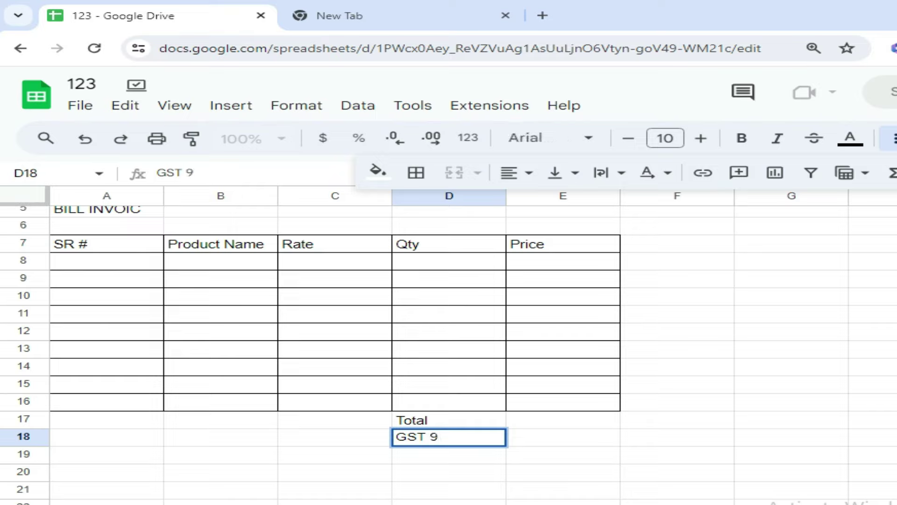
{"action": "type", "text": "%"}
{"action": "key", "text": "Return"}
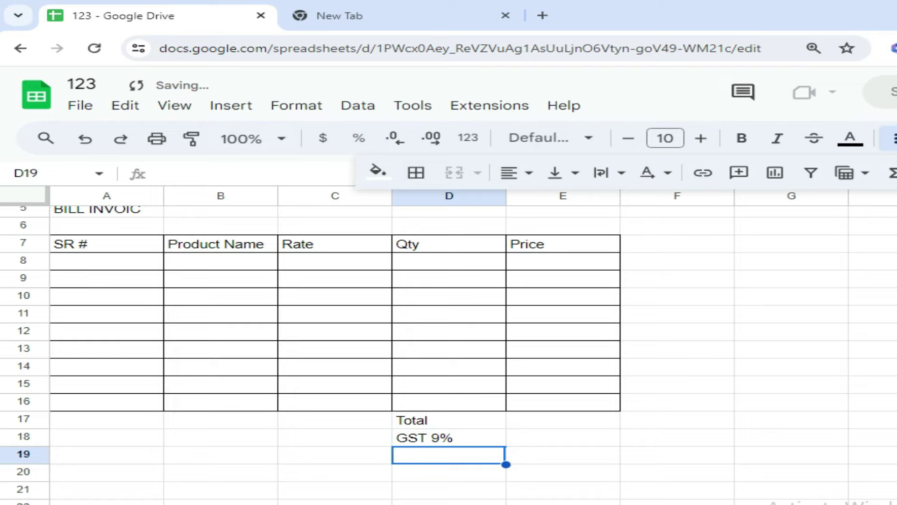
{"action": "type", "text": "Gra"}
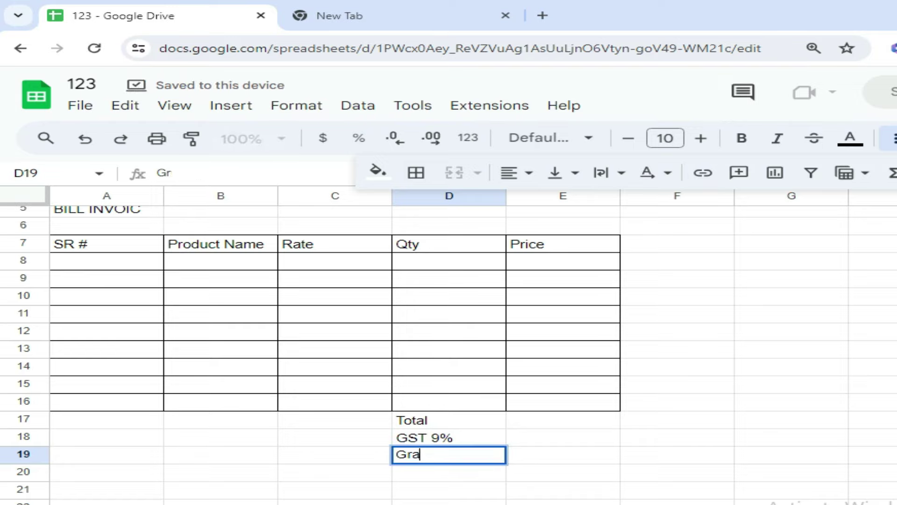
{"action": "type", "text": "nd T"}
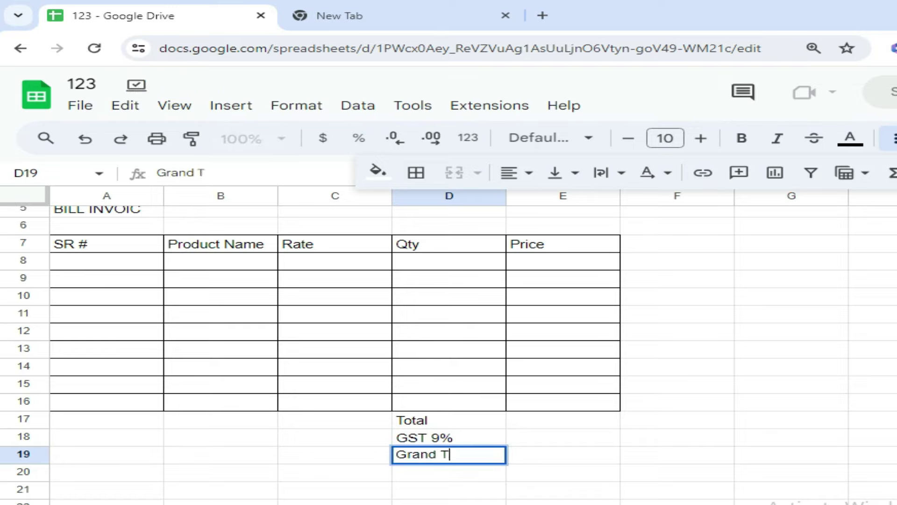
{"action": "type", "text": "otal"}
{"action": "key", "text": "Return"}
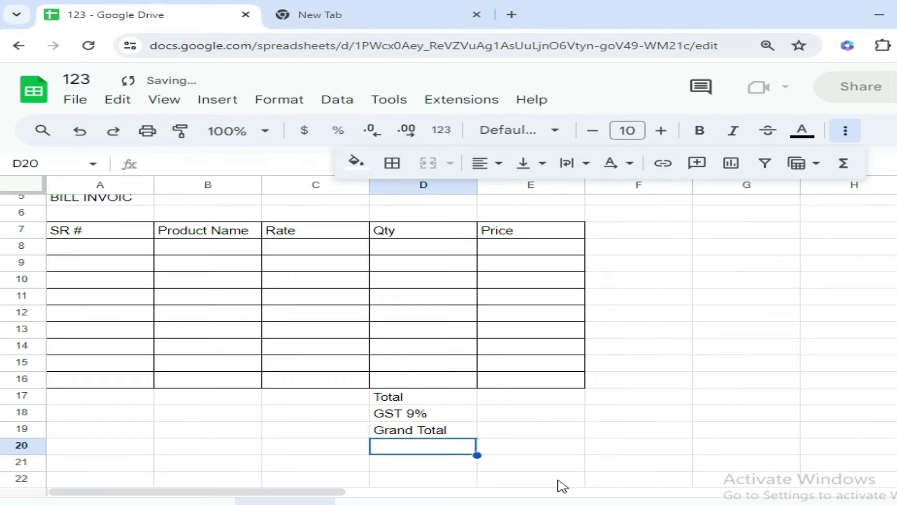
Apply All borders to the totals block D17:E19
{"action": "left_click_drag", "start_coordinate": [405, 396], "coordinate": [514, 440]}
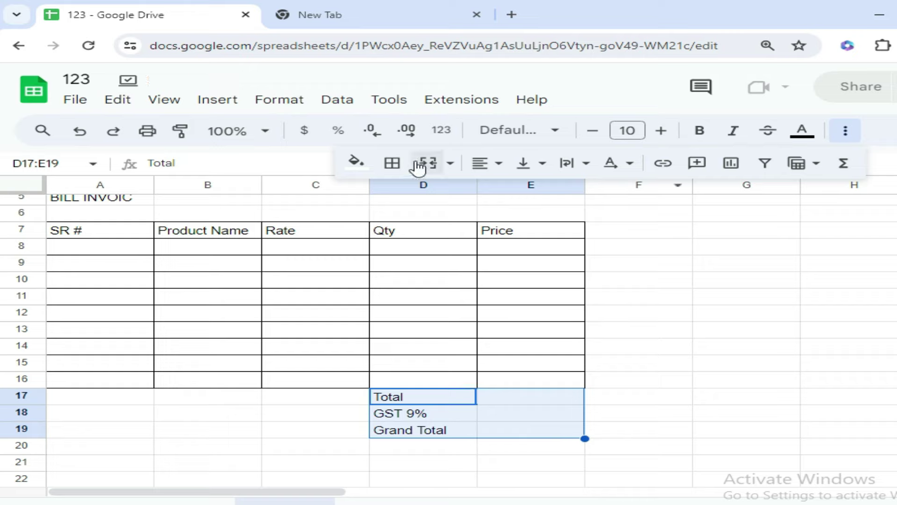
{"action": "left_click", "coordinate": [400, 166]}
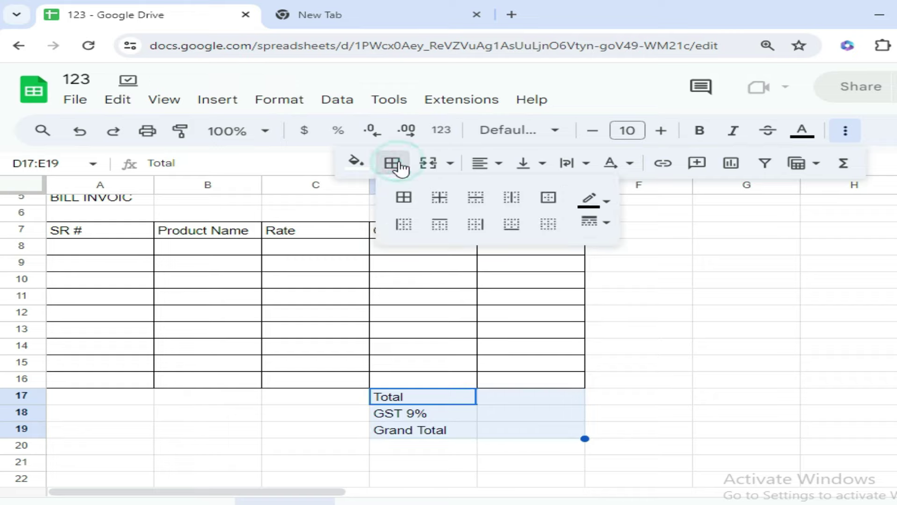
{"action": "left_click", "coordinate": [411, 204]}
{"action": "left_click", "coordinate": [520, 416]}
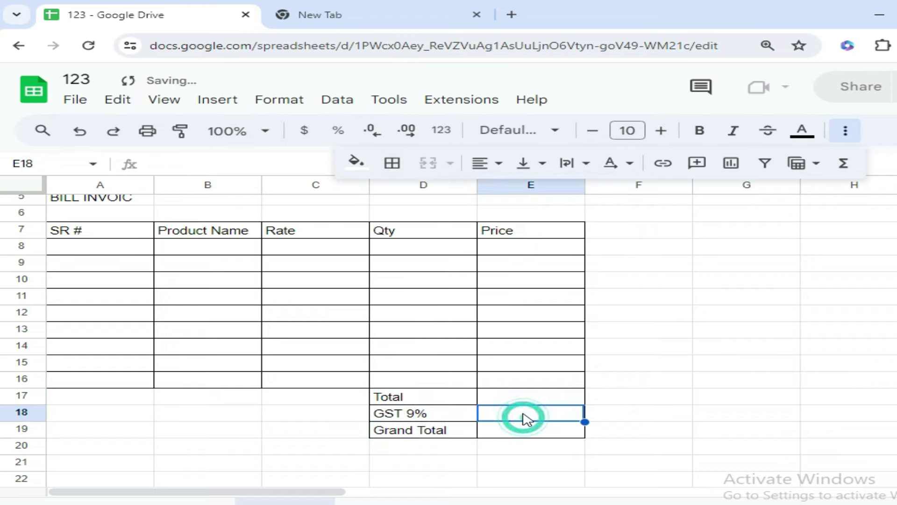
{"action": "scroll", "coordinate": [523, 417], "scroll_direction": "down", "scroll_amount": 3}
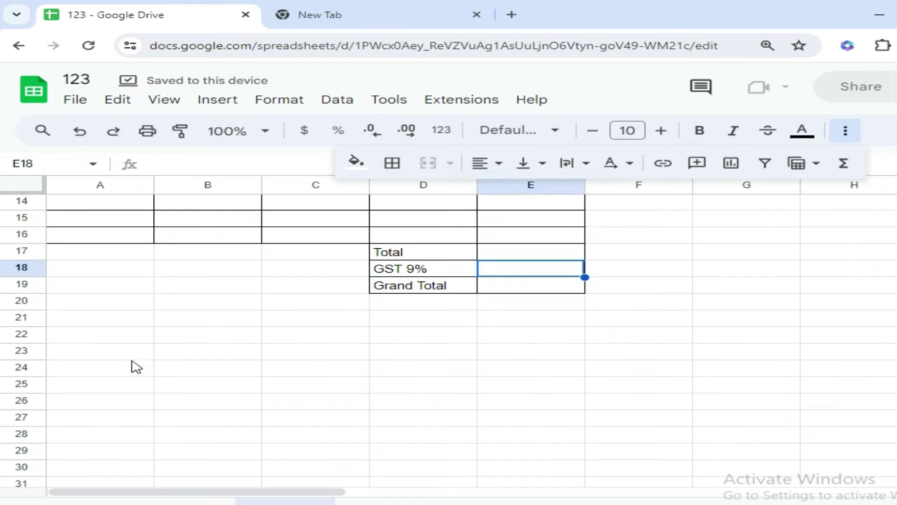
{"action": "left_click", "coordinate": [100, 356]}
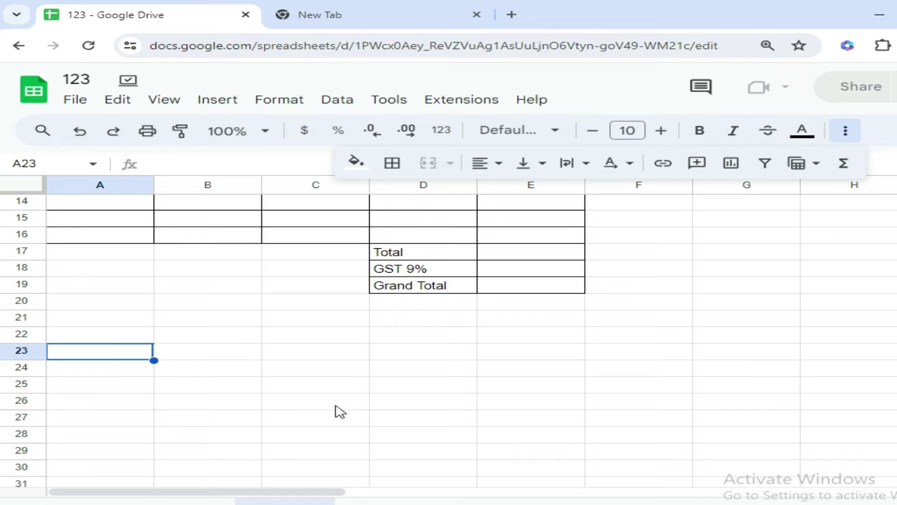
Type Note in A23 and a long underscore writing line in A24
{"action": "type", "text": "No"}
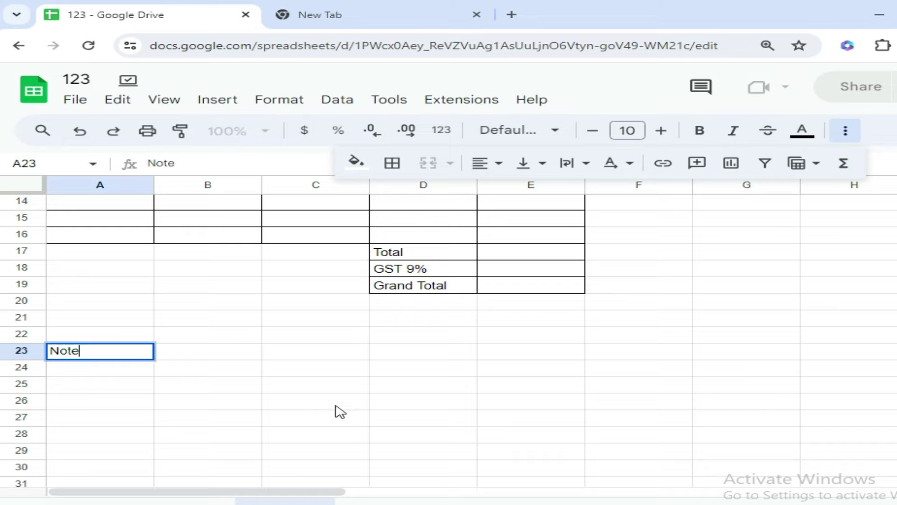
{"action": "type", "text": "te"}
{"action": "left_click", "coordinate": [80, 373]}
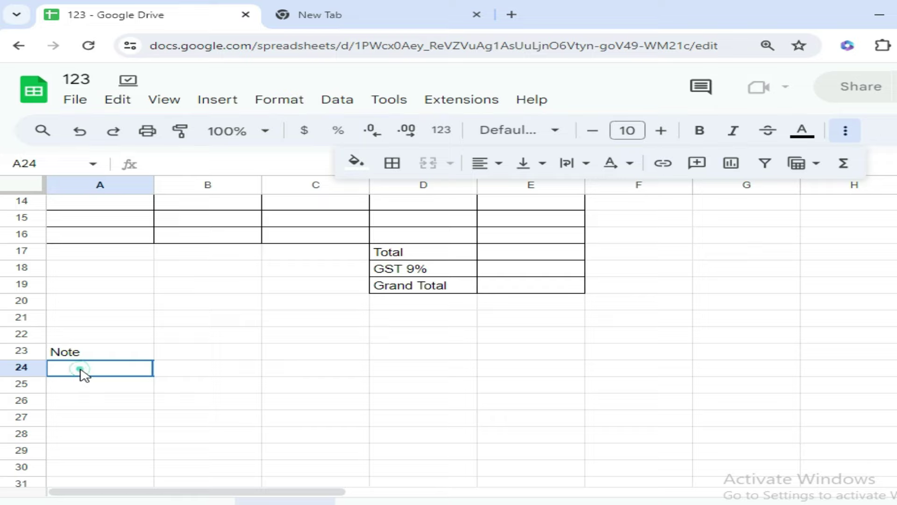
{"action": "double_click", "coordinate": [80, 372]}
{"action": "double_click", "coordinate": [126, 372]}
{"action": "type", "text": "______________________________________________________________"}
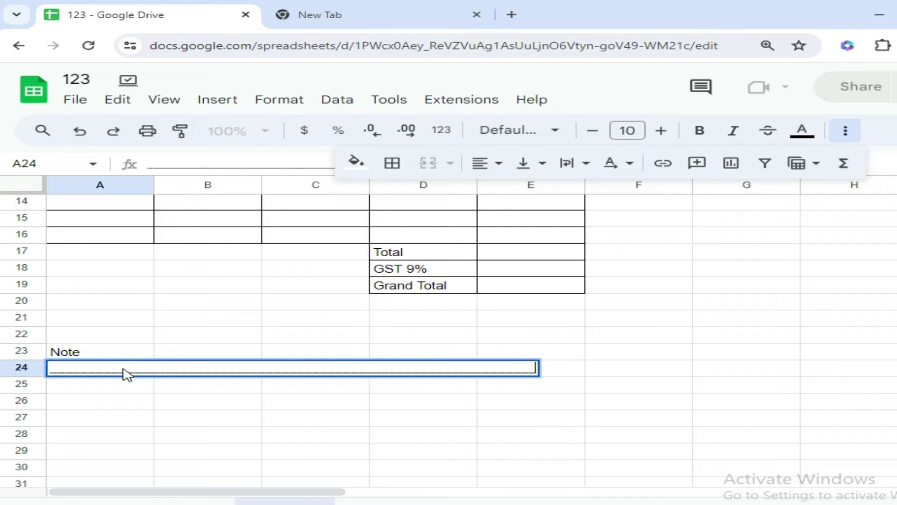
{"action": "key", "text": "Return"}
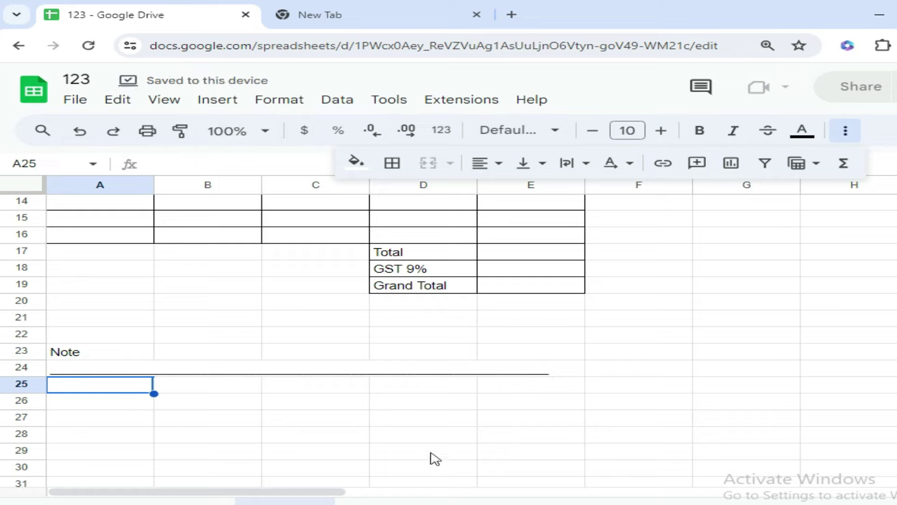
Enter 'Signature Manager' in cell E28
{"action": "left_click", "coordinate": [436, 422]}
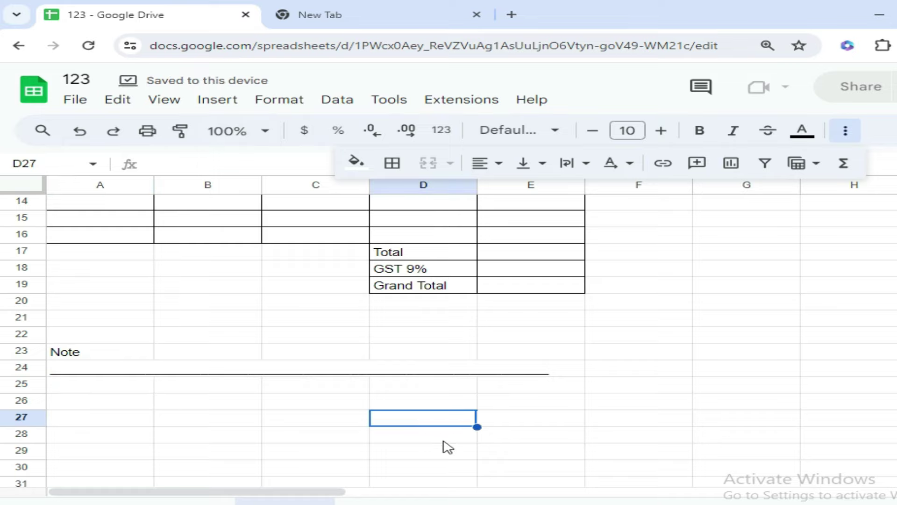
{"action": "key", "text": "Right"}
{"action": "key", "text": "Down"}
{"action": "type", "text": "Signature manag"}
{"action": "key", "text": "BackSpace"}
{"action": "key", "text": "BackSpace"}
{"action": "key", "text": "BackSpace"}
{"action": "key", "text": "BackSpace"}
{"action": "key", "text": "BackSpace"}
{"action": "type", "text": "Manager"}
{"action": "key", "text": "Return"}
Apply a top border to E28 as the signing line above 'Signature Manager'
{"action": "left_click", "coordinate": [495, 435]}
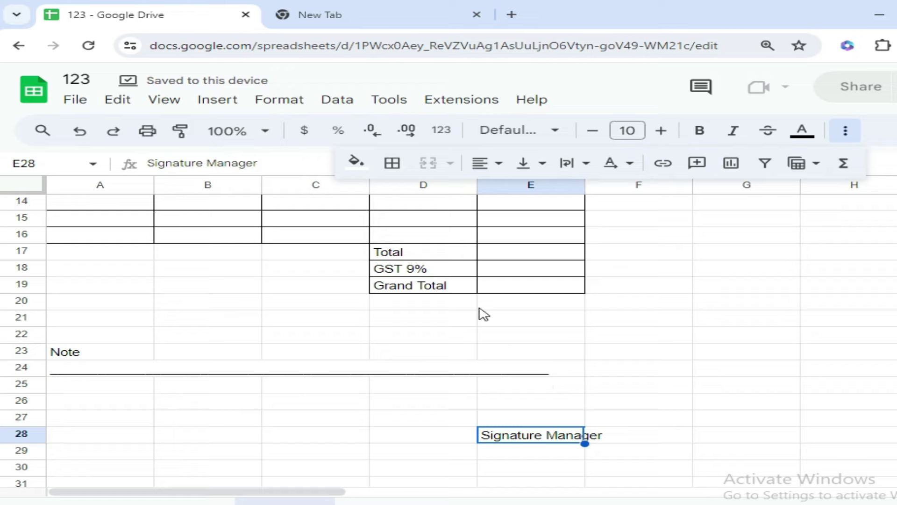
{"action": "left_click", "coordinate": [392, 164]}
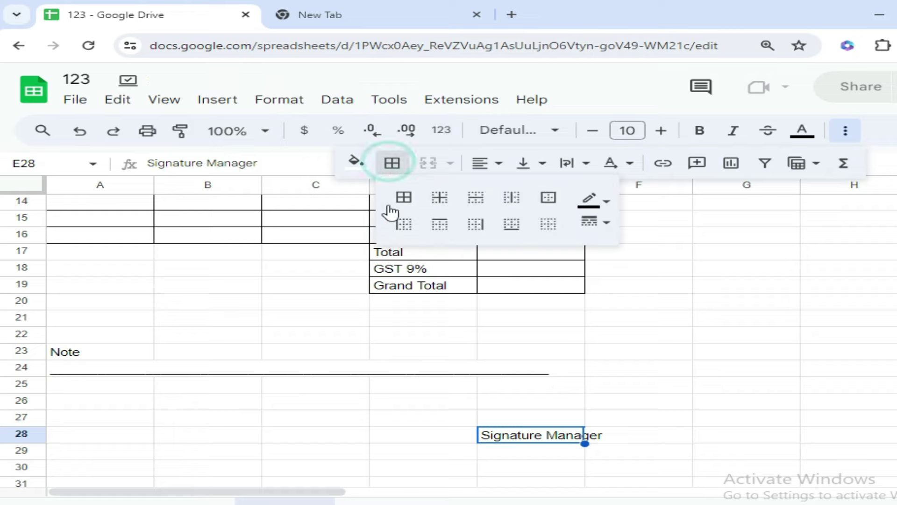
{"action": "left_click", "coordinate": [442, 228]}
{"action": "left_click", "coordinate": [547, 417]}
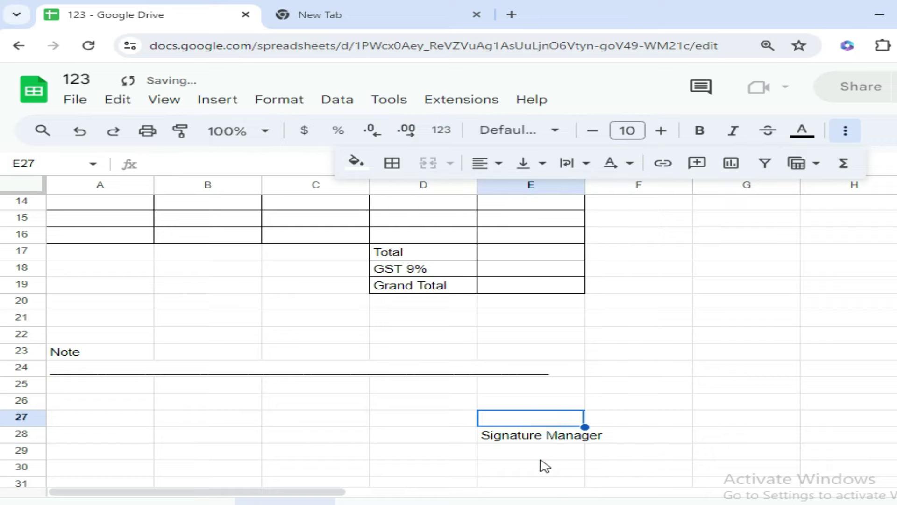
{"action": "left_click", "coordinate": [529, 440]}
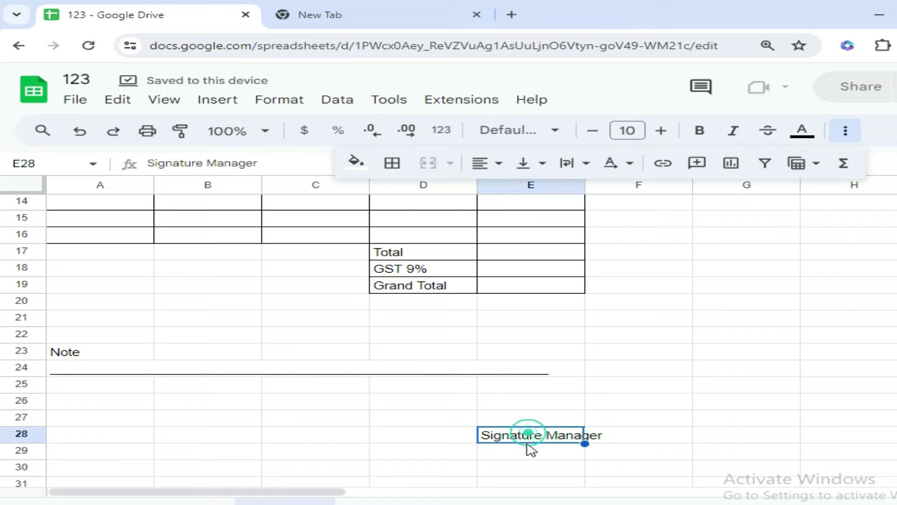
{"action": "left_click", "coordinate": [392, 164]}
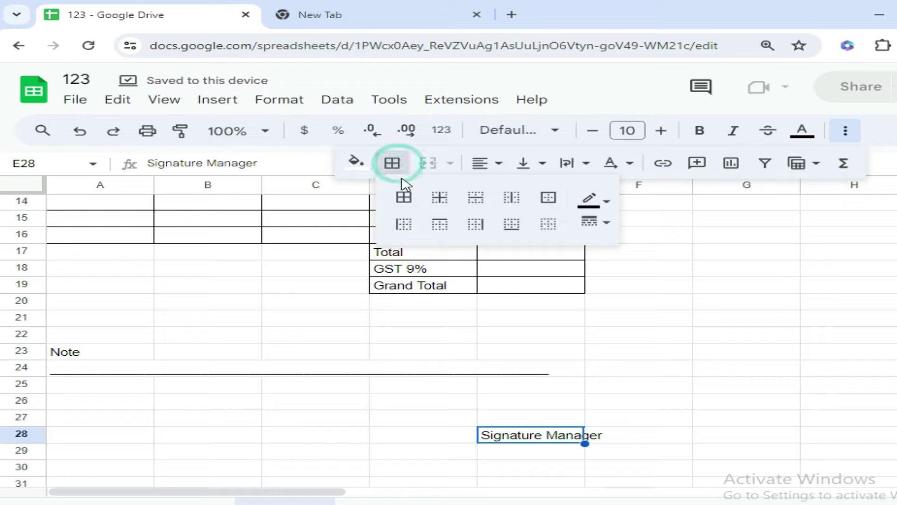
{"action": "left_click", "coordinate": [441, 228]}
{"action": "left_click", "coordinate": [513, 374]}
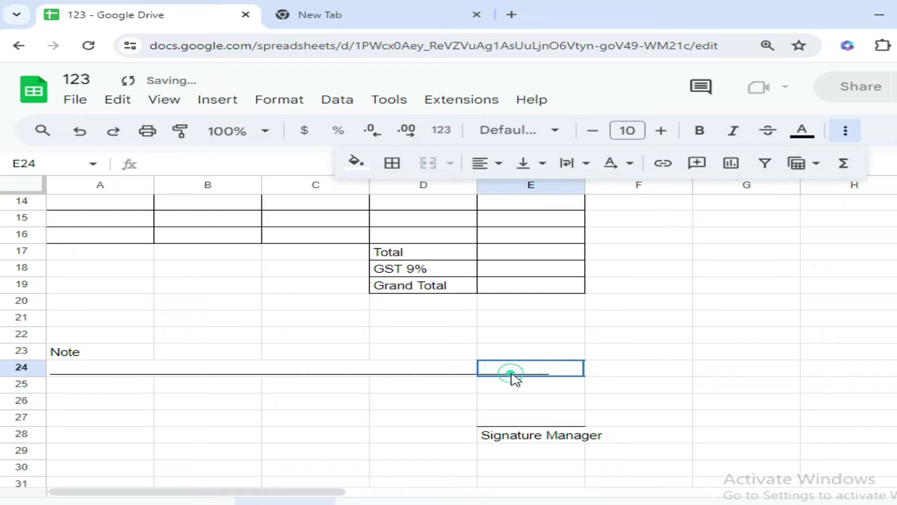
{"action": "left_click", "coordinate": [569, 421]}
{"action": "scroll", "coordinate": [267, 427], "scroll_direction": "up", "scroll_amount": 5}
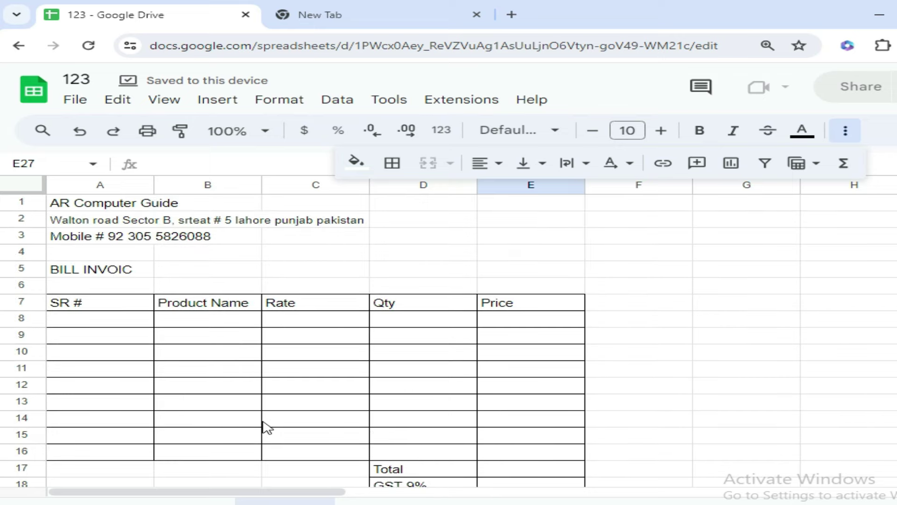
Merge A1:E1 for the shop name and A2:E2 for the address
{"action": "left_click_drag", "start_coordinate": [65, 204], "coordinate": [519, 212]}
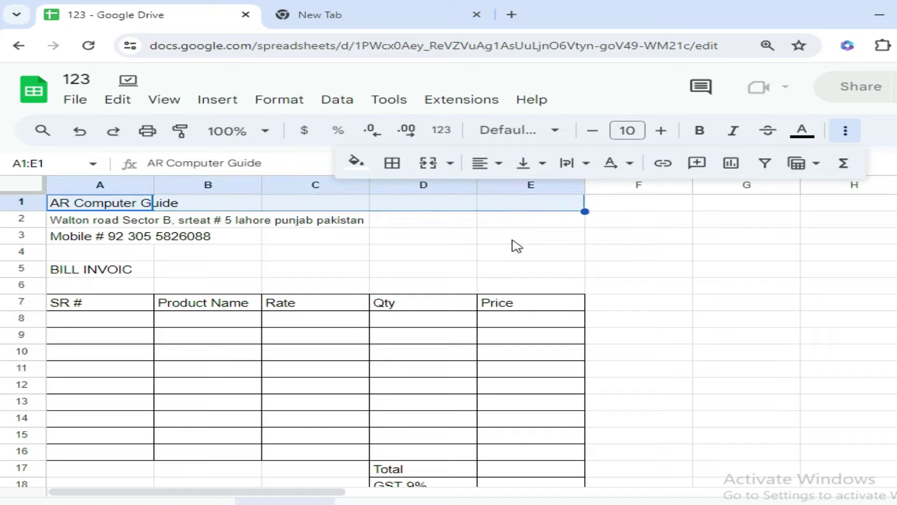
{"action": "left_click", "coordinate": [450, 165]}
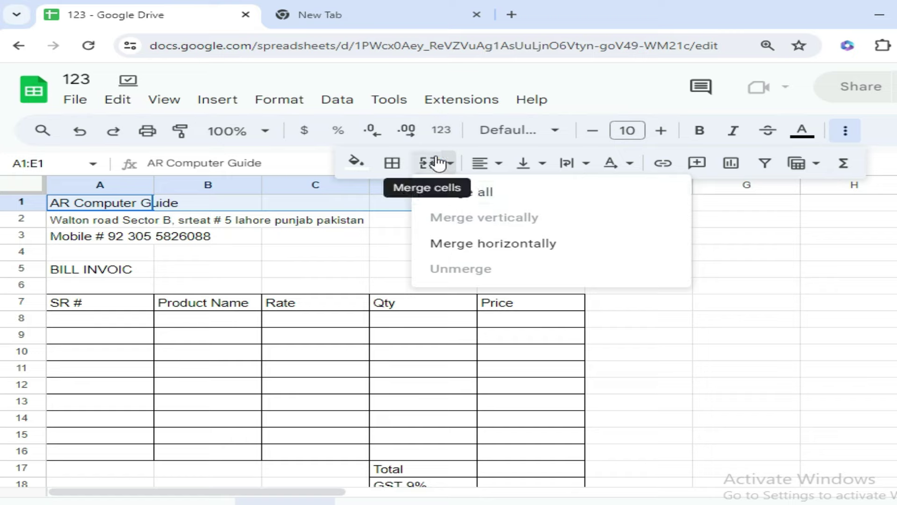
{"action": "left_click", "coordinate": [462, 194]}
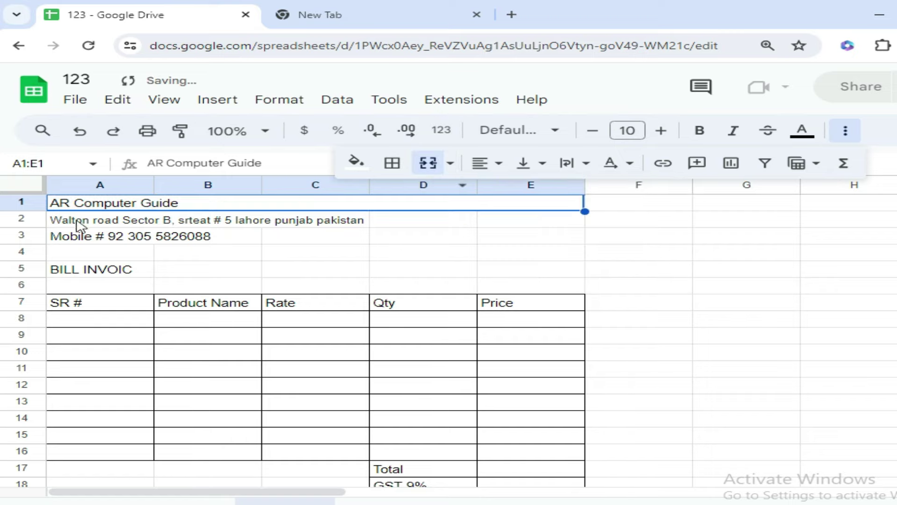
{"action": "left_click_drag", "start_coordinate": [73, 227], "coordinate": [537, 220]}
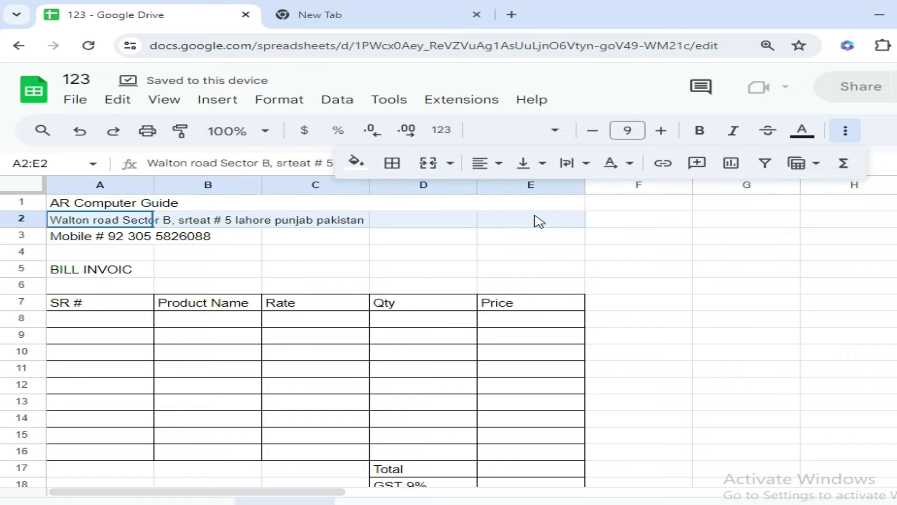
{"action": "left_click", "coordinate": [429, 164]}
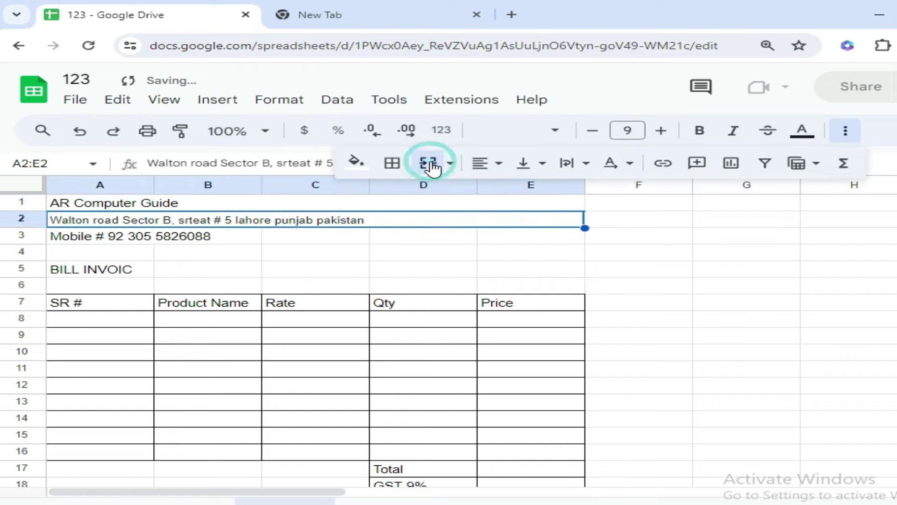
Merge A3:E3 for the mobile number and A5:E5 for the BILL INVOIC heading
{"action": "left_click", "coordinate": [87, 236]}
{"action": "left_click_drag", "start_coordinate": [89, 239], "coordinate": [546, 239]}
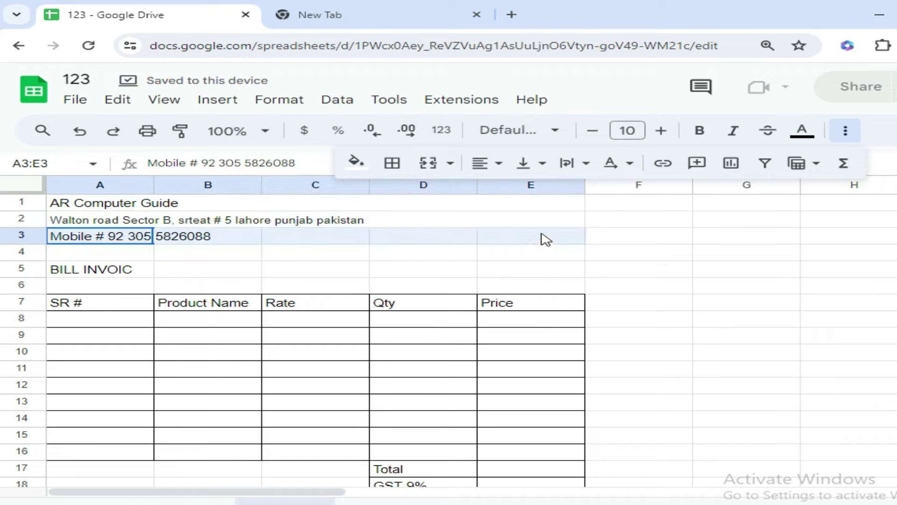
{"action": "left_click", "coordinate": [428, 164]}
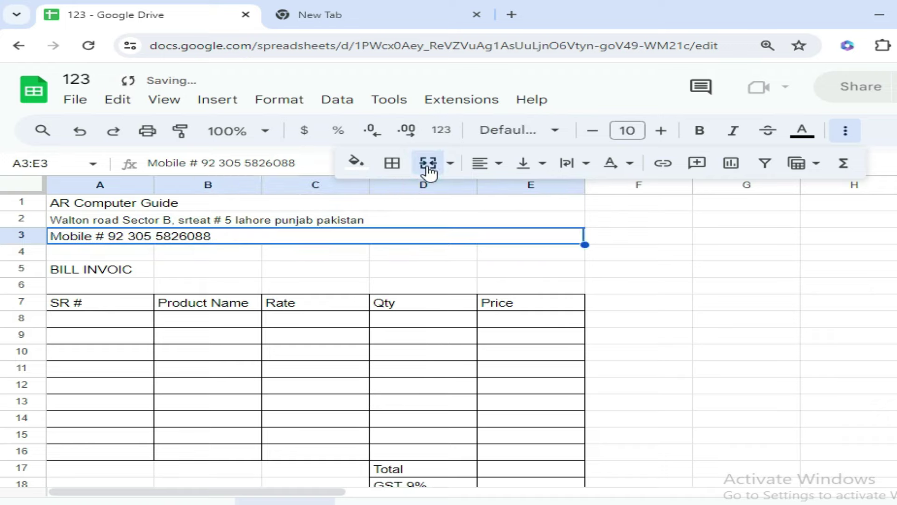
{"action": "left_click_drag", "start_coordinate": [71, 272], "coordinate": [521, 260]}
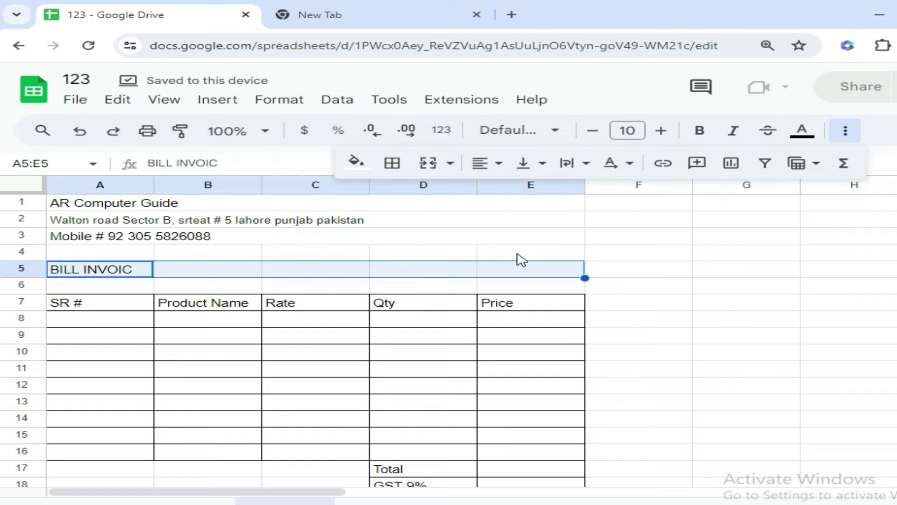
{"action": "left_click", "coordinate": [428, 163]}
{"action": "left_click", "coordinate": [493, 369]}
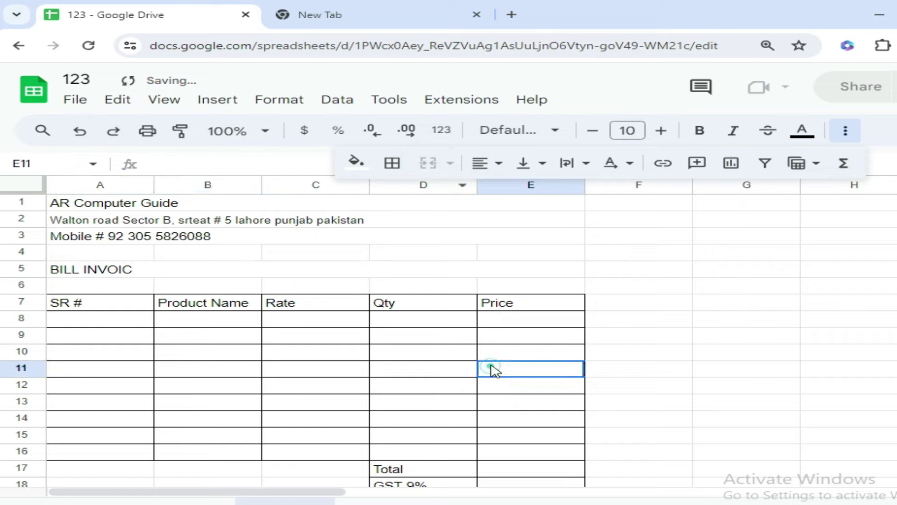
{"action": "left_click", "coordinate": [206, 254]}
Centre the header block A1:E5 horizontally
{"action": "left_click_drag", "start_coordinate": [89, 210], "coordinate": [95, 264]}
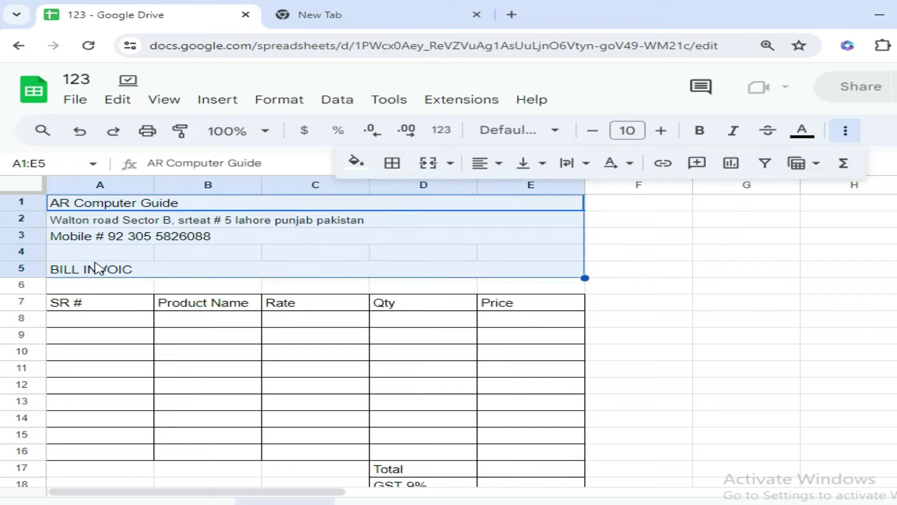
{"action": "left_click", "coordinate": [488, 166]}
{"action": "left_click", "coordinate": [511, 191]}
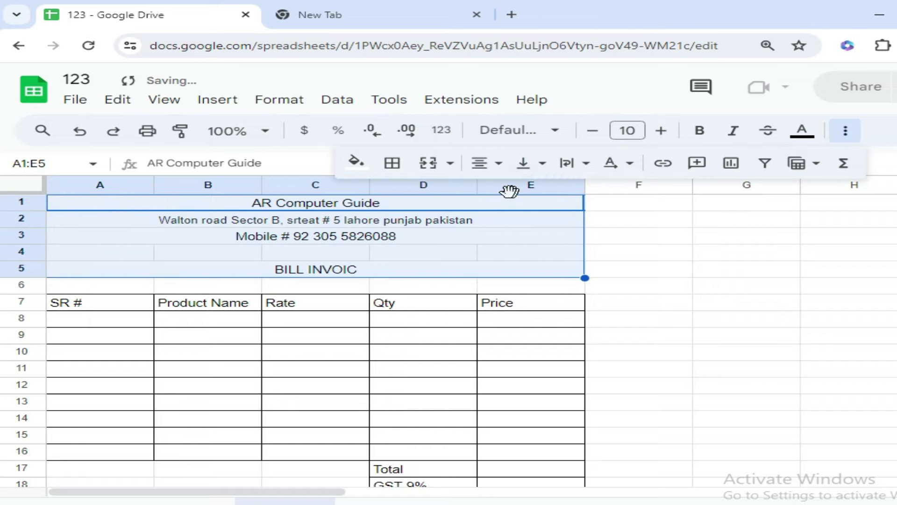
{"action": "left_click", "coordinate": [433, 255]}
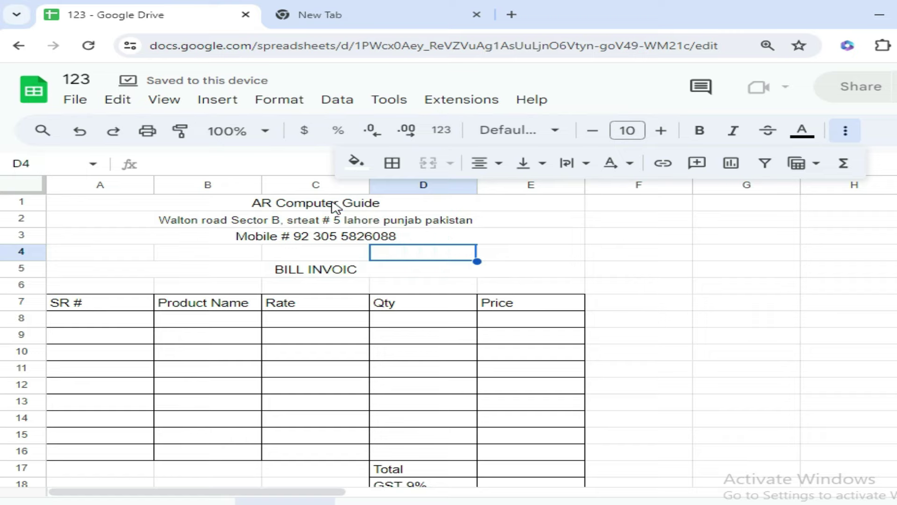
{"action": "left_click", "coordinate": [334, 205]}
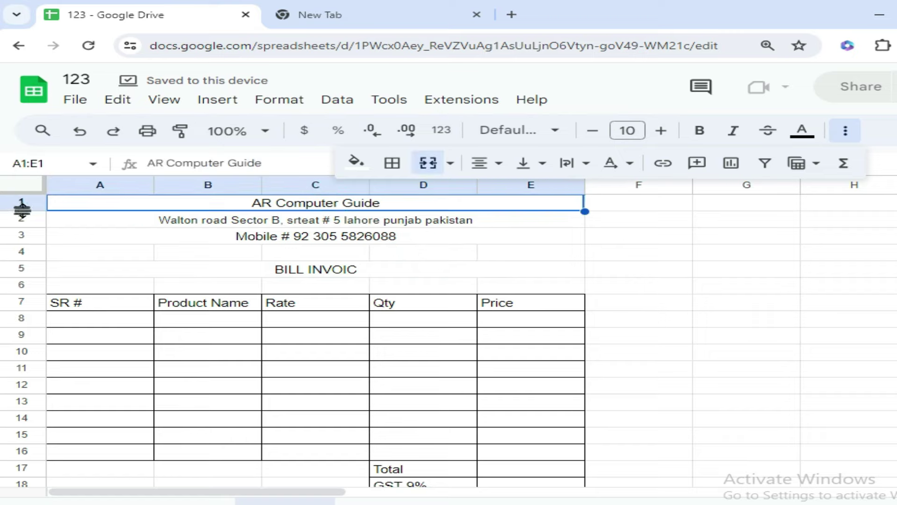
Enlarge the shop name to font size 19, heighten row 1 and centre it vertically
{"action": "left_click_drag", "start_coordinate": [20, 207], "coordinate": [21, 223]}
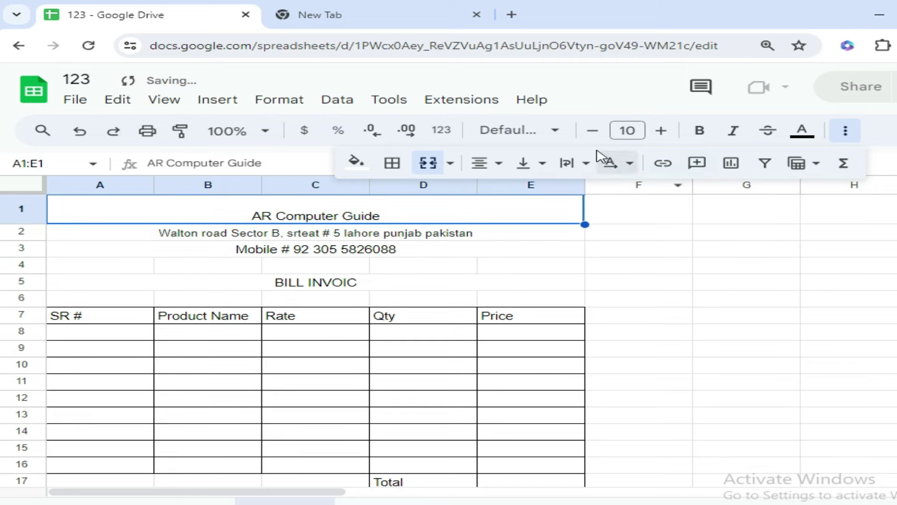
{"action": "left_click", "coordinate": [667, 131]}
{"action": "left_click", "coordinate": [667, 130]}
{"action": "left_click", "coordinate": [667, 131]}
{"action": "left_click", "coordinate": [667, 131]}
{"action": "left_click", "coordinate": [665, 131]}
{"action": "left_click", "coordinate": [666, 131]}
{"action": "left_click", "coordinate": [666, 130]}
{"action": "left_click", "coordinate": [666, 131]}
{"action": "left_click", "coordinate": [666, 131]}
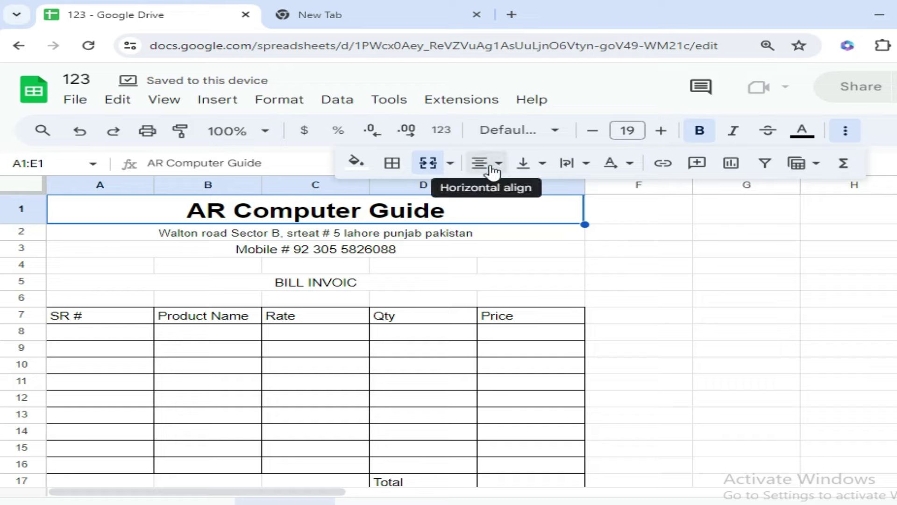
{"action": "left_click", "coordinate": [540, 165]}
{"action": "left_click", "coordinate": [560, 191]}
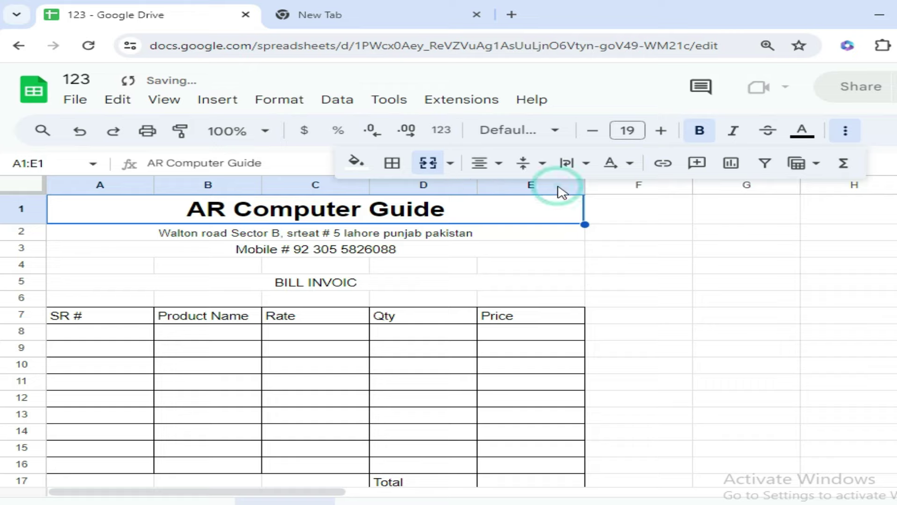
{"action": "left_click_drag", "start_coordinate": [15, 226], "coordinate": [22, 229]}
Bold the address, mobile number and BILL INVOIC rows, raising the heading to size 13
{"action": "left_click", "coordinate": [324, 253]}
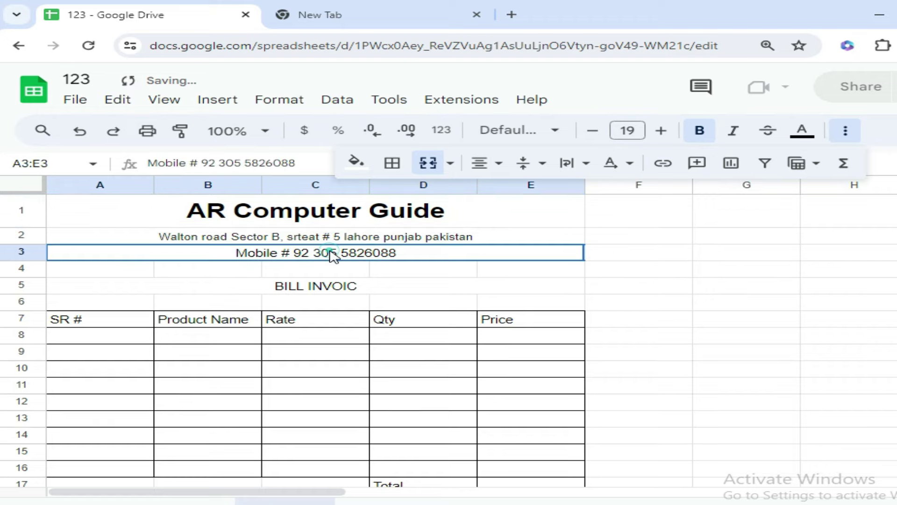
{"action": "left_click", "coordinate": [165, 238]}
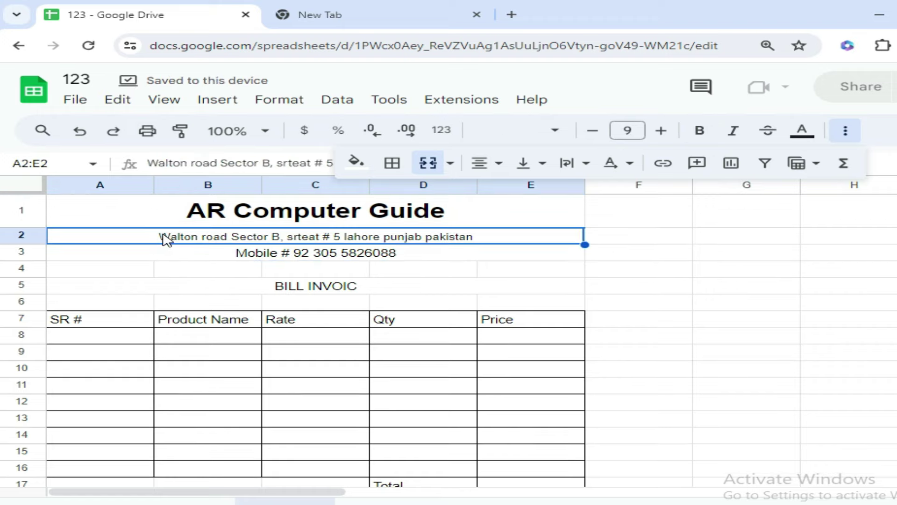
{"action": "left_click", "coordinate": [697, 131]}
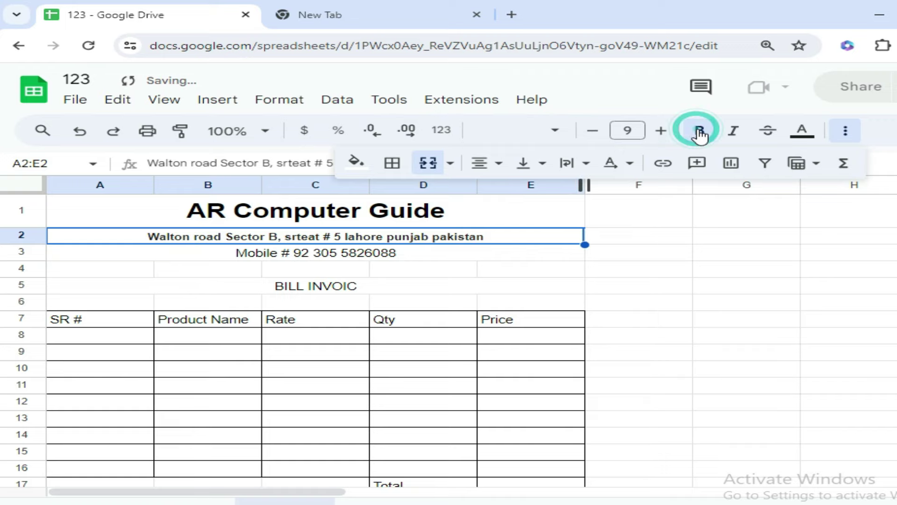
{"action": "left_click", "coordinate": [277, 261]}
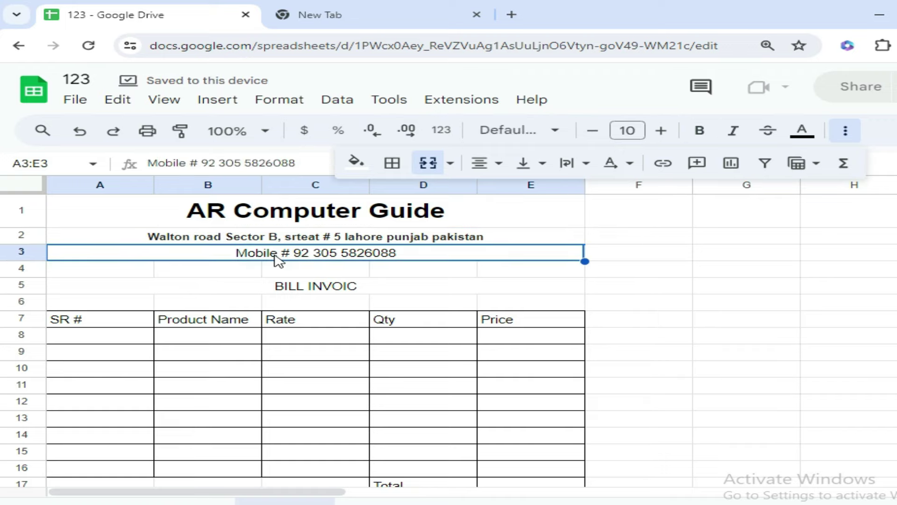
{"action": "left_click", "coordinate": [699, 132]}
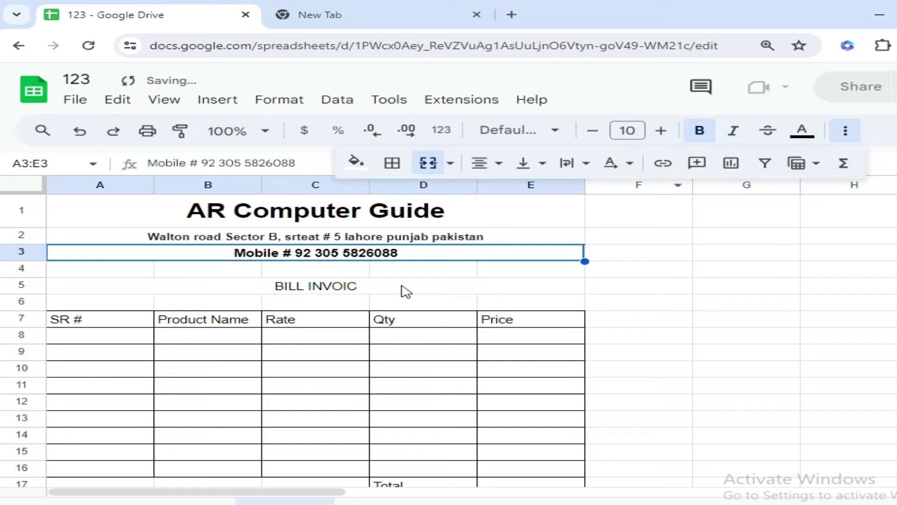
{"action": "left_click", "coordinate": [345, 287]}
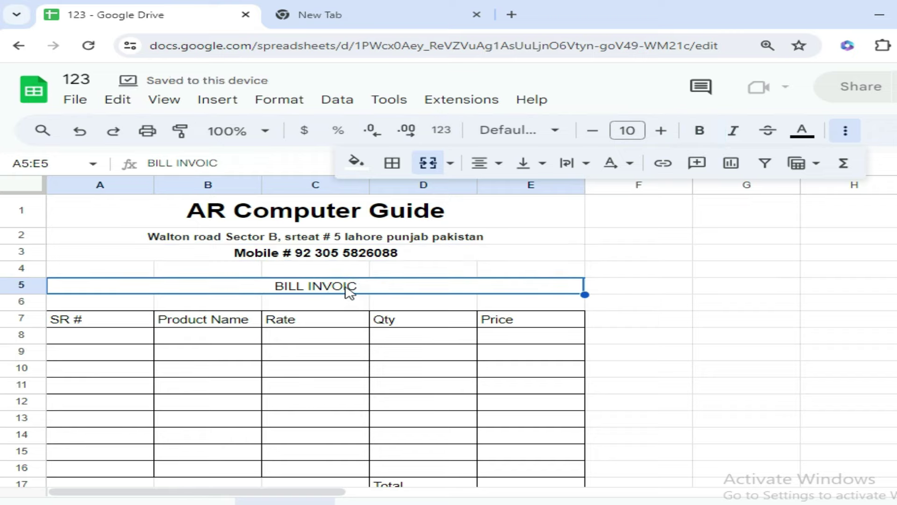
{"action": "left_click", "coordinate": [699, 130]}
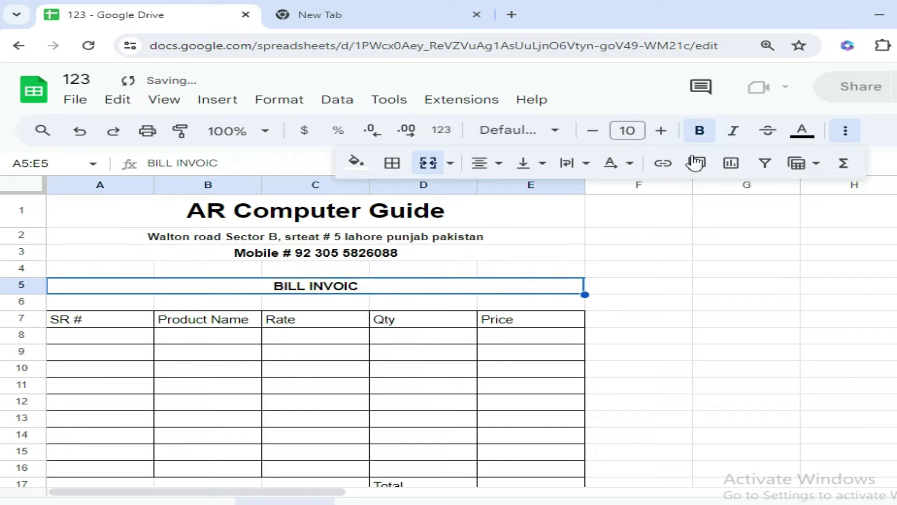
{"action": "left_click", "coordinate": [662, 134]}
{"action": "left_click", "coordinate": [661, 134]}
{"action": "left_click", "coordinate": [661, 134]}
{"action": "left_click", "coordinate": [724, 271]}
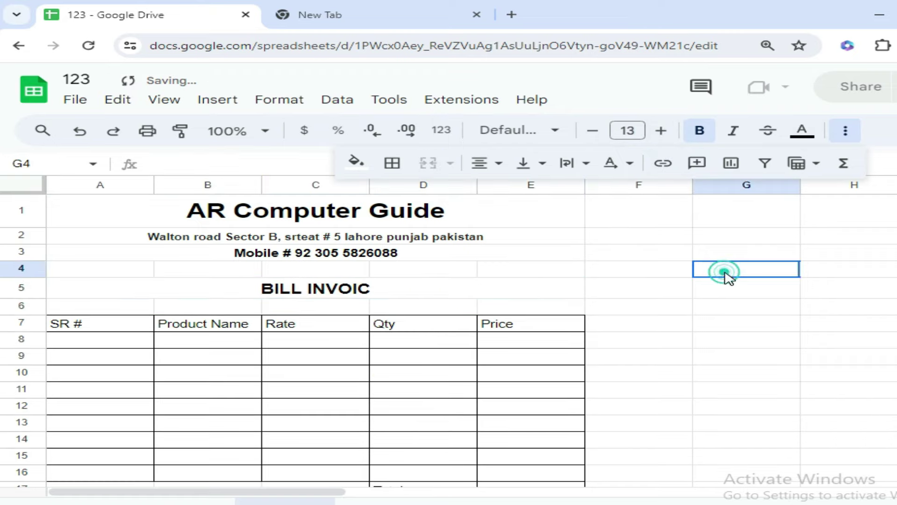
Centre the contents of the table range A7:E16 horizontally and vertically
{"action": "left_click_drag", "start_coordinate": [78, 326], "coordinate": [507, 327]}
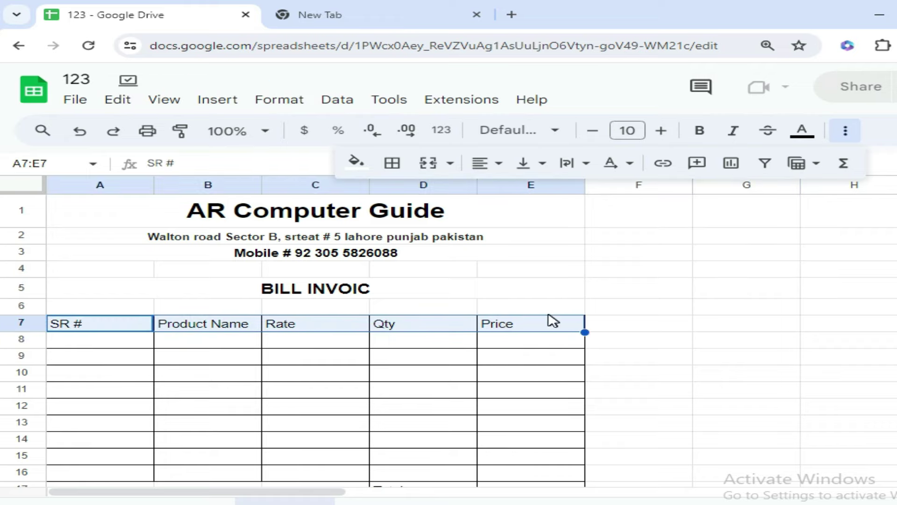
{"action": "scroll", "coordinate": [553, 321], "scroll_direction": "down", "scroll_amount": 3}
{"action": "left_click", "coordinate": [547, 331], "text": "shift"}
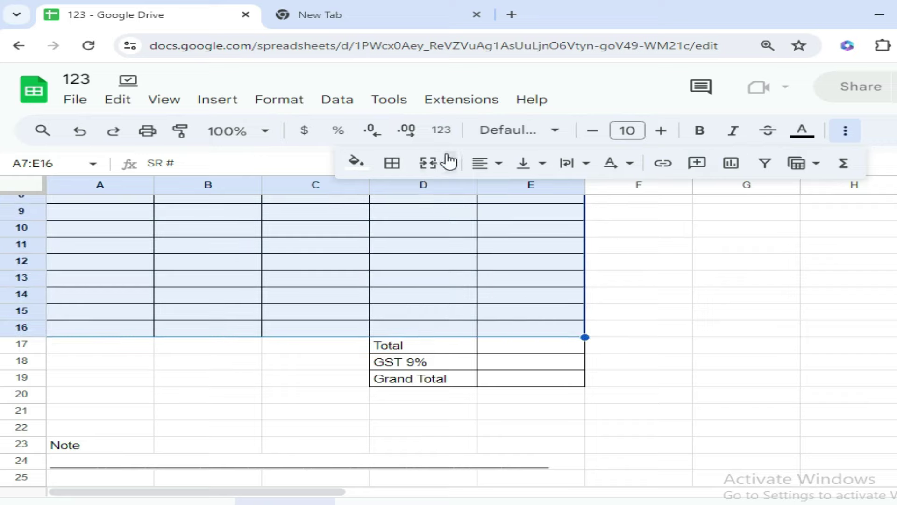
{"action": "left_click", "coordinate": [488, 165]}
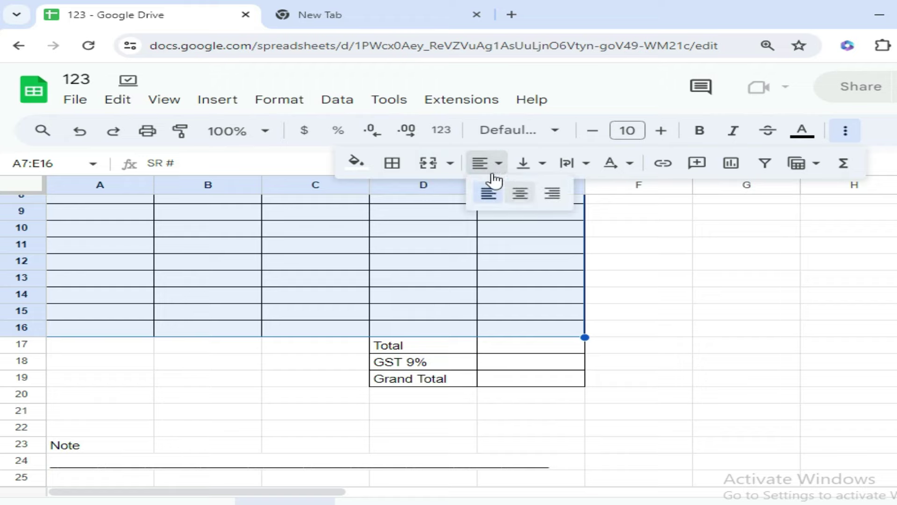
{"action": "left_click", "coordinate": [522, 193]}
{"action": "left_click", "coordinate": [537, 167]}
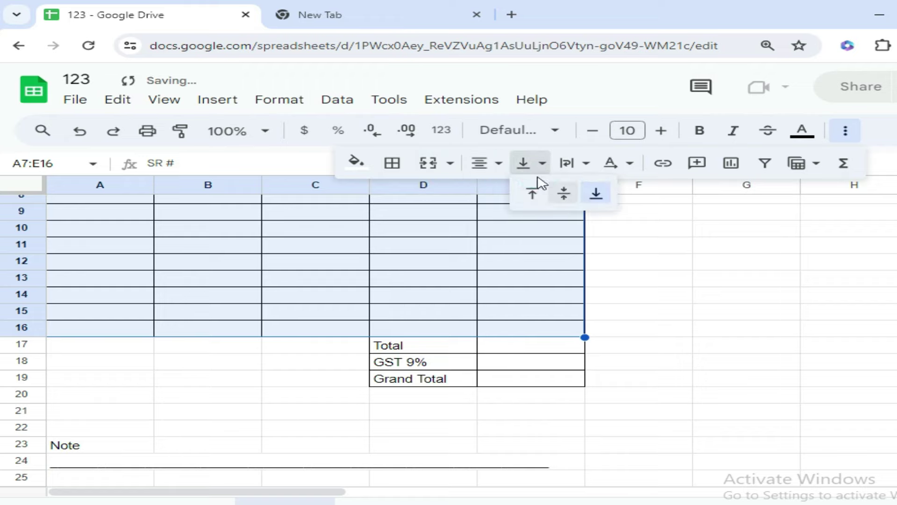
{"action": "left_click", "coordinate": [563, 193]}
Make the SR #, Product Name, Rate, Qty and Price headings in A7:E7 bold
{"action": "scroll", "coordinate": [497, 286], "scroll_direction": "up", "scroll_amount": 3}
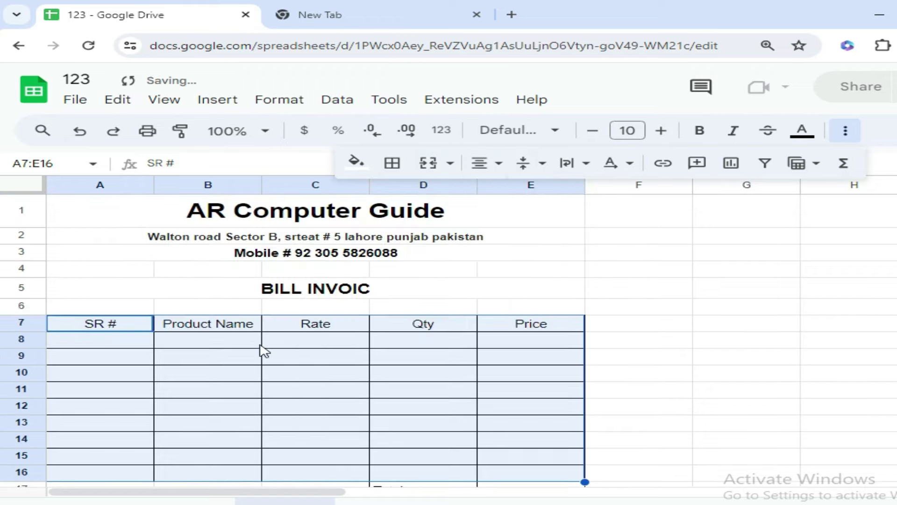
{"action": "left_click_drag", "start_coordinate": [88, 326], "coordinate": [509, 327]}
{"action": "left_click", "coordinate": [700, 131]}
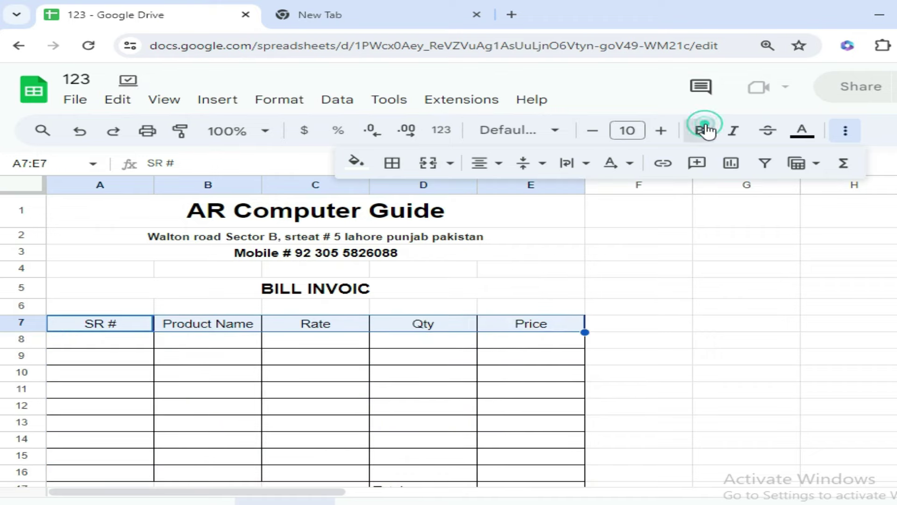
{"action": "left_click", "coordinate": [460, 394]}
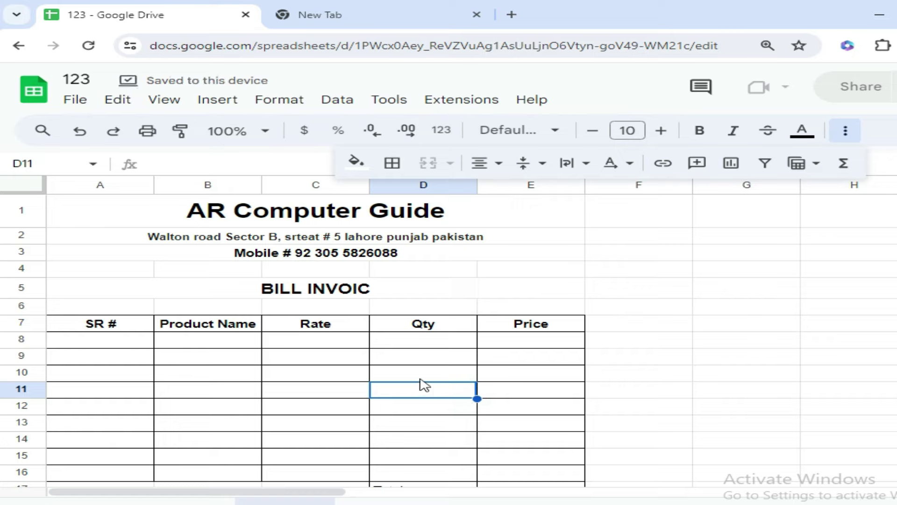
{"action": "left_click", "coordinate": [514, 219]}
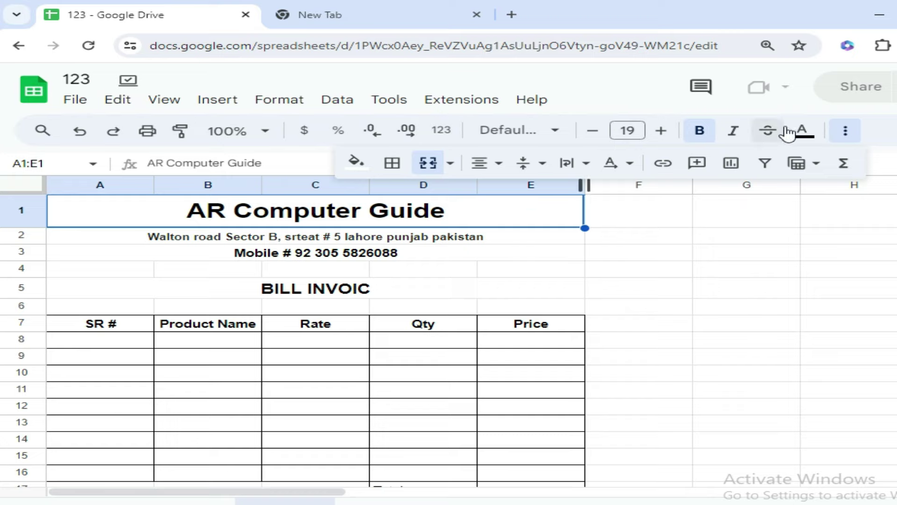
Give the AR Computer Guide title row a dark magenta fill with white text
{"action": "left_click", "coordinate": [360, 164]}
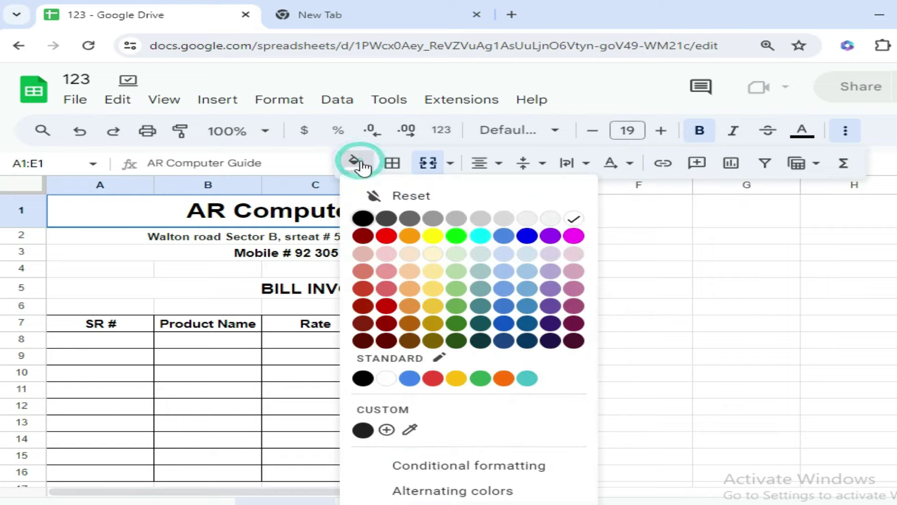
{"action": "left_click", "coordinate": [574, 323]}
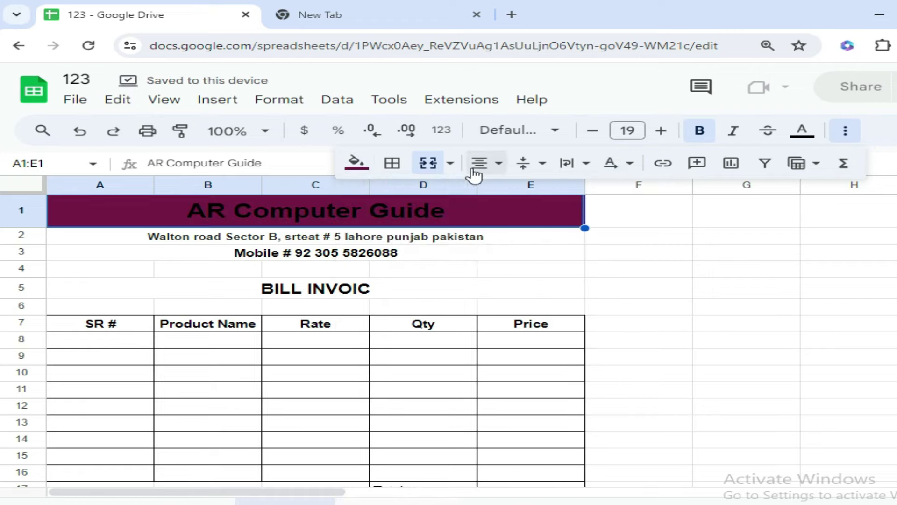
{"action": "left_click", "coordinate": [801, 134]}
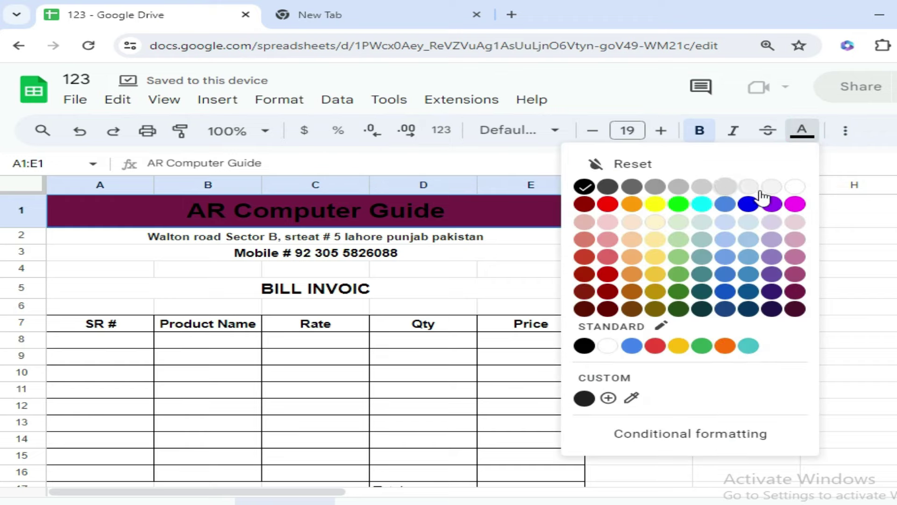
{"action": "left_click", "coordinate": [794, 186]}
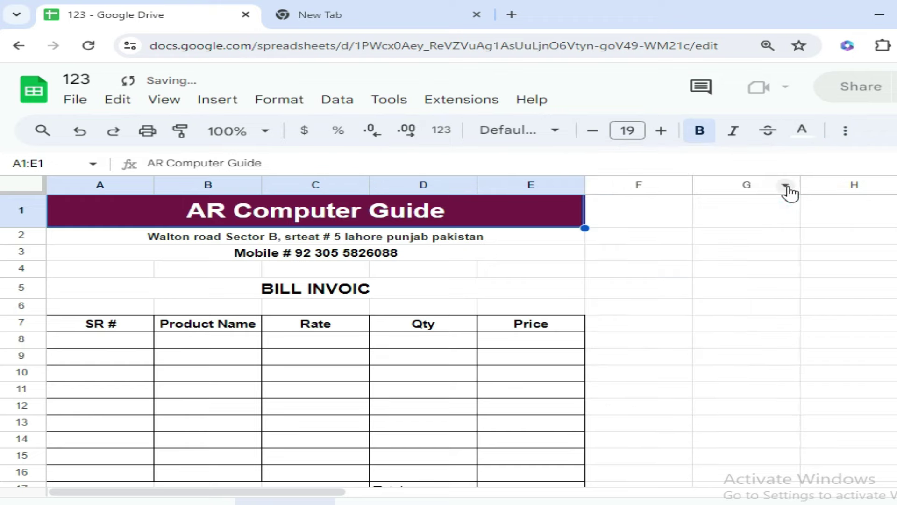
Fill the address row magenta with white text, and the mobile number row light magenta
{"action": "left_click", "coordinate": [215, 240]}
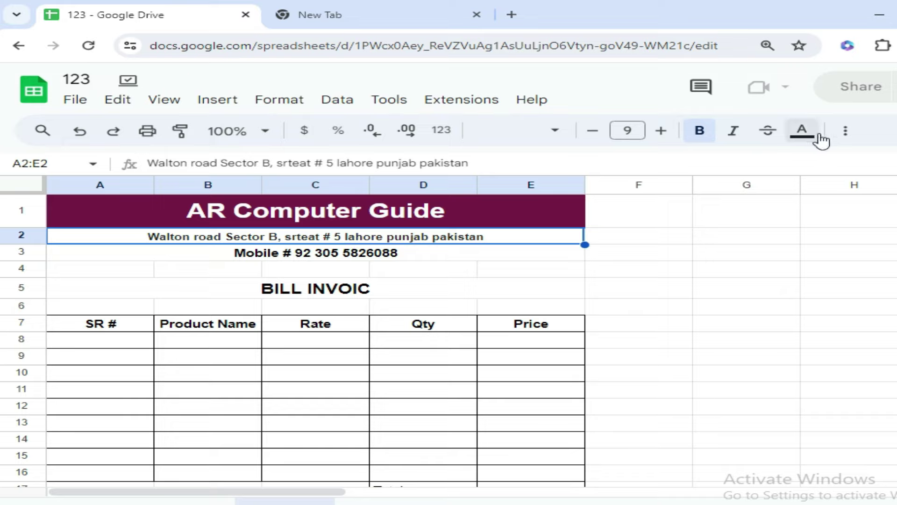
{"action": "left_click", "coordinate": [844, 132]}
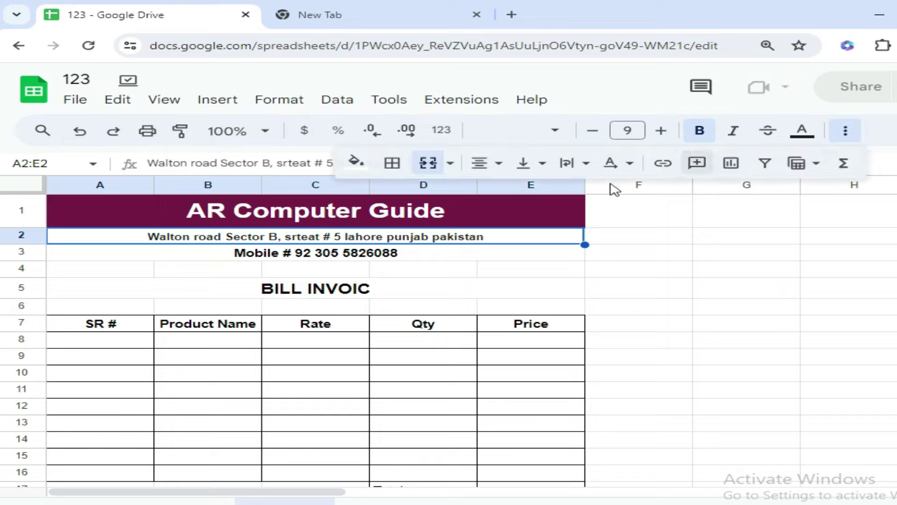
{"action": "left_click", "coordinate": [355, 164]}
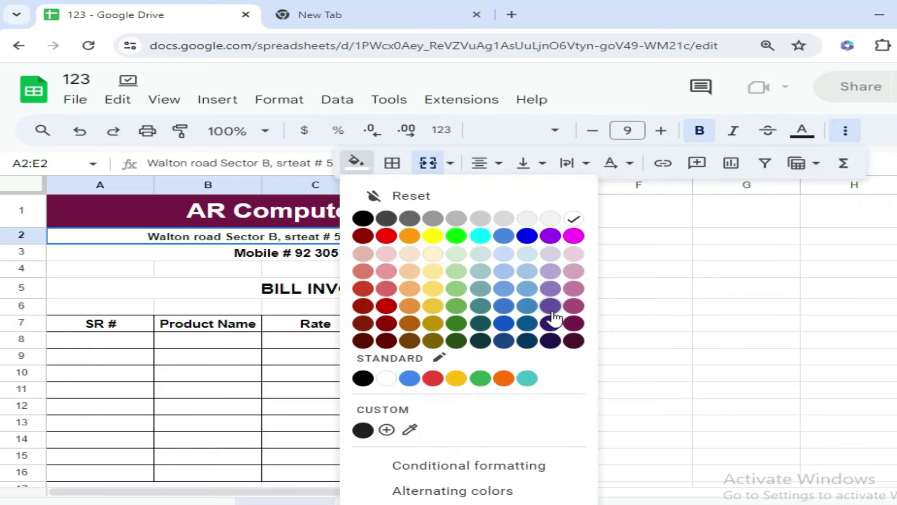
{"action": "left_click", "coordinate": [574, 306]}
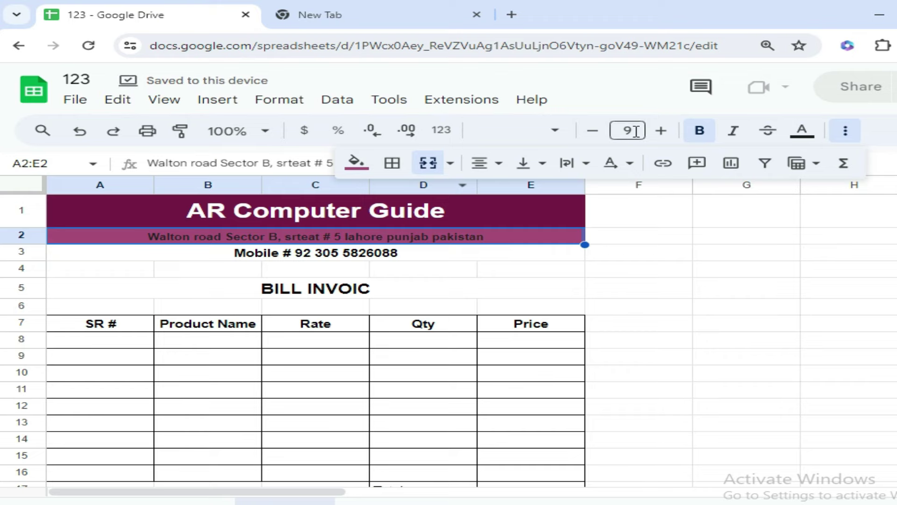
{"action": "left_click", "coordinate": [802, 133]}
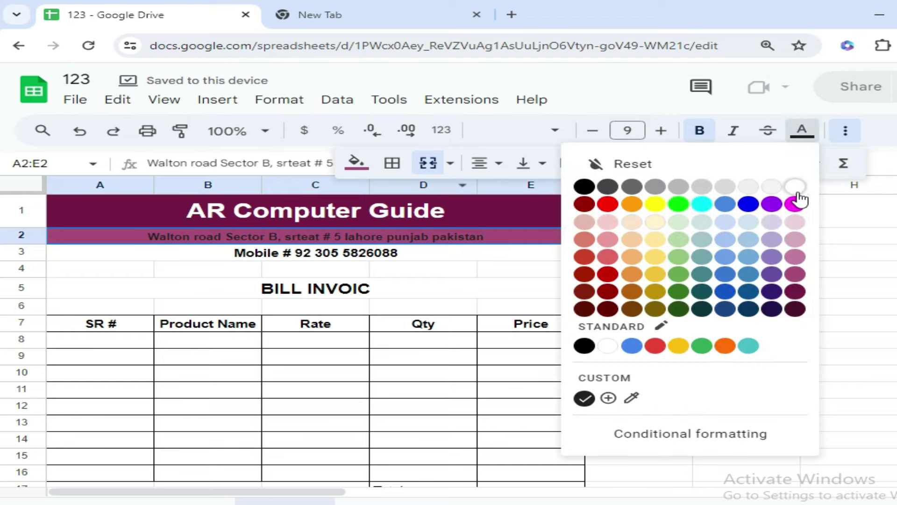
{"action": "left_click", "coordinate": [796, 187]}
{"action": "left_click", "coordinate": [279, 256]}
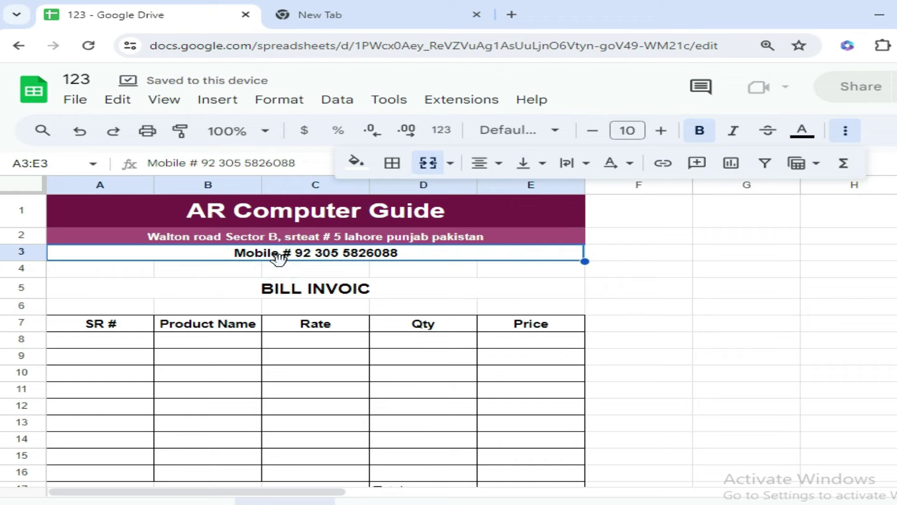
{"action": "left_click", "coordinate": [356, 162]}
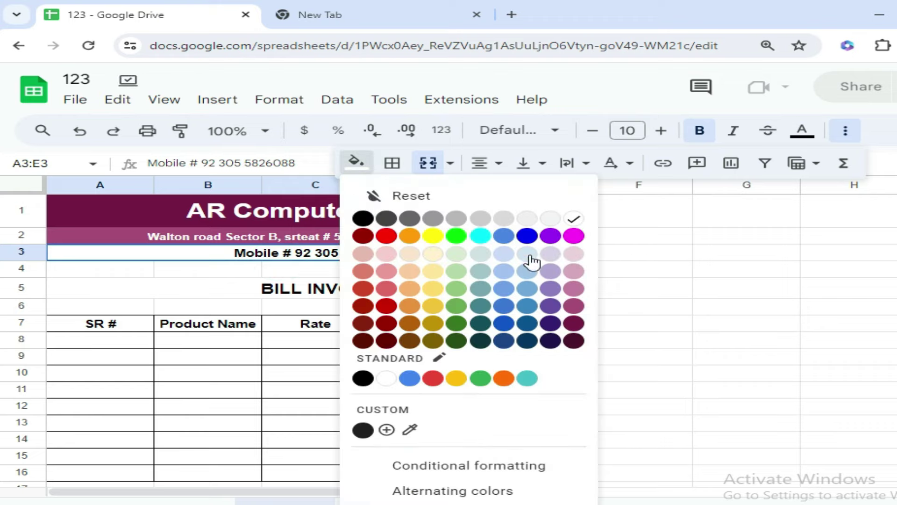
{"action": "left_click", "coordinate": [573, 290]}
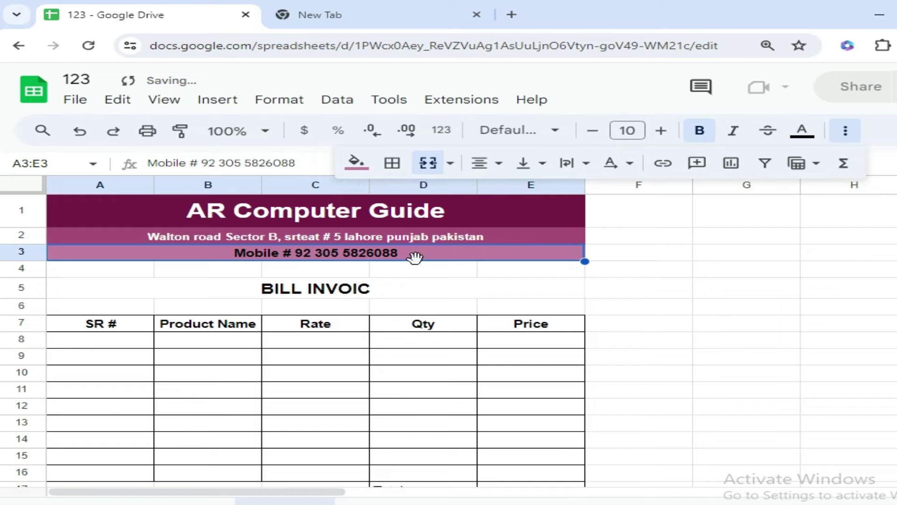
Give the BILL INVOIC heading row a blue fill with white text
{"action": "left_click", "coordinate": [174, 291]}
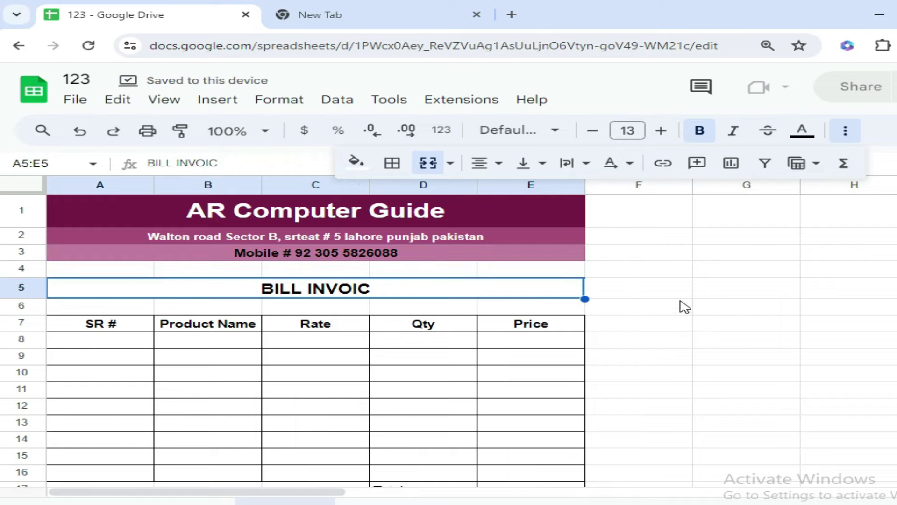
{"action": "left_click", "coordinate": [356, 162]}
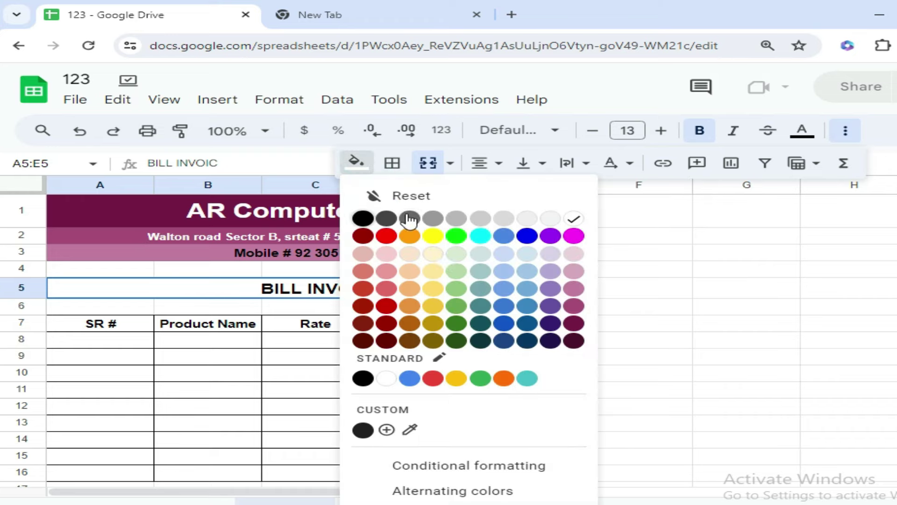
{"action": "left_click", "coordinate": [527, 236]}
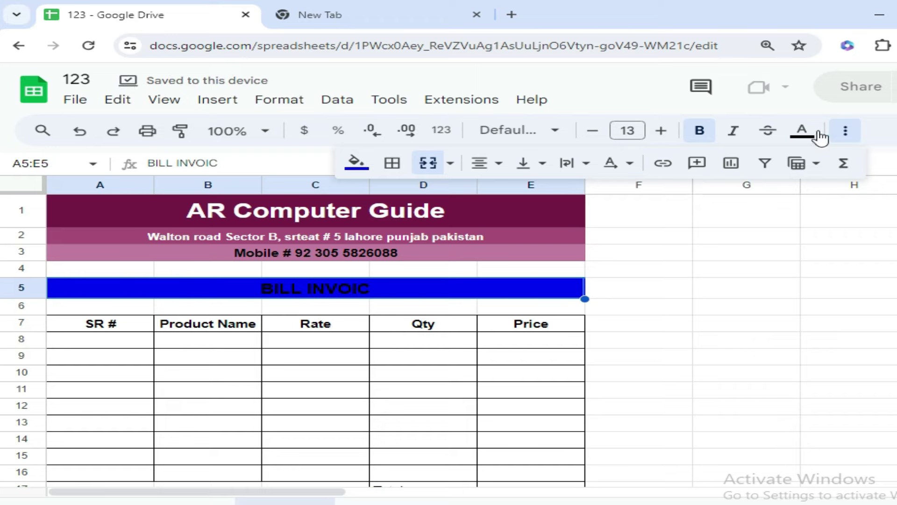
{"action": "left_click", "coordinate": [801, 131]}
{"action": "left_click", "coordinate": [794, 187]}
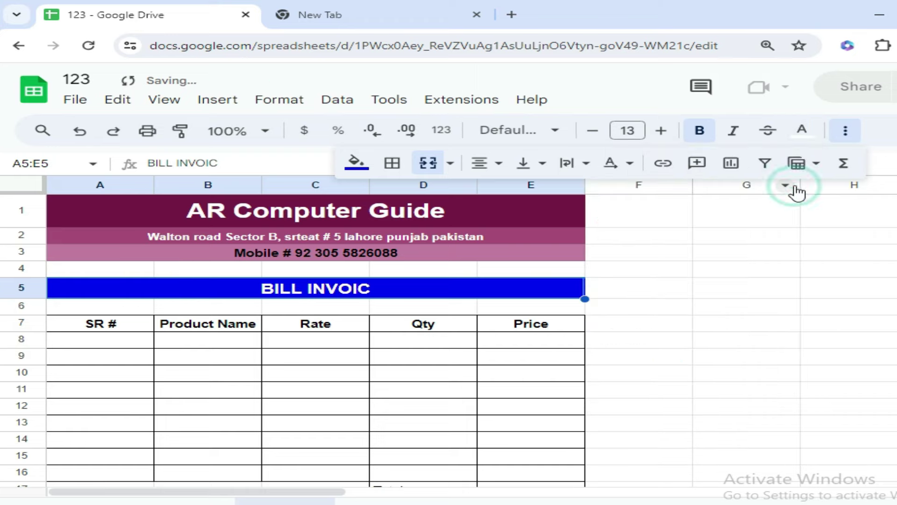
{"action": "left_click", "coordinate": [671, 306]}
Fill the table's column header row A7:E7 with pink
{"action": "left_click_drag", "start_coordinate": [80, 322], "coordinate": [525, 327]}
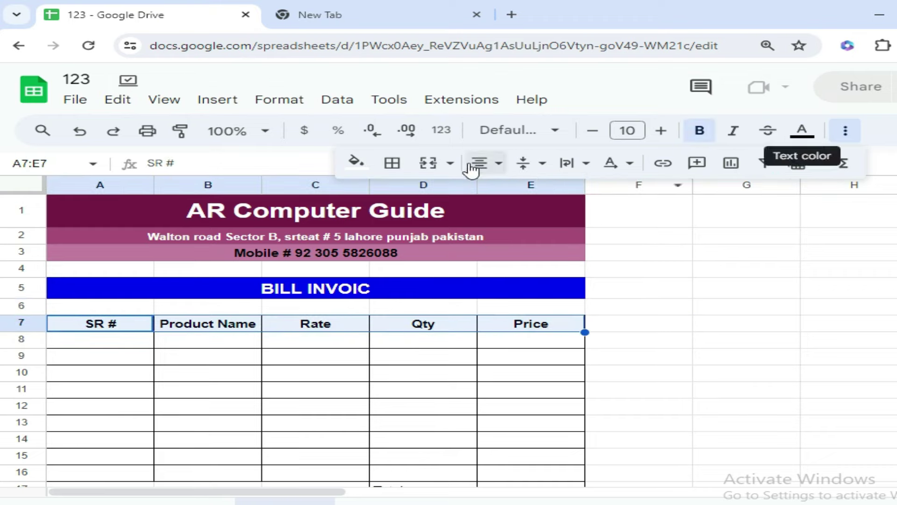
{"action": "left_click", "coordinate": [355, 161]}
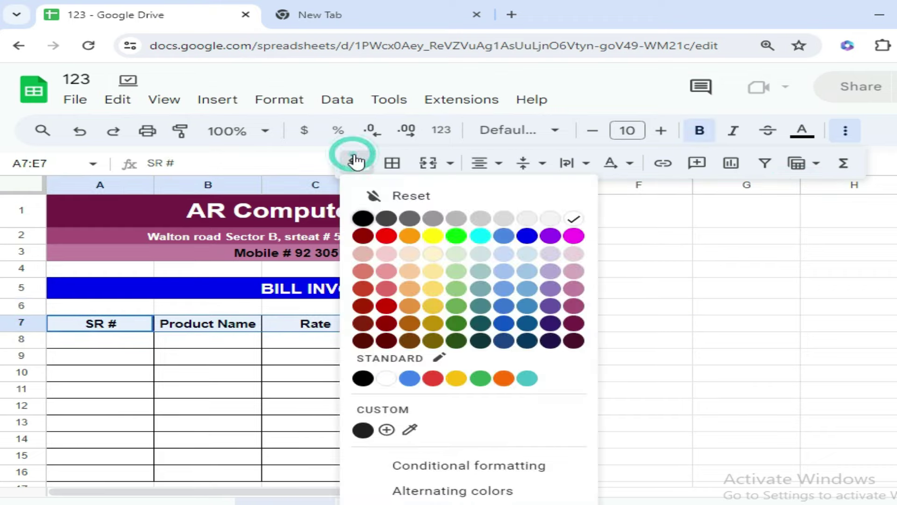
{"action": "left_click", "coordinate": [574, 288]}
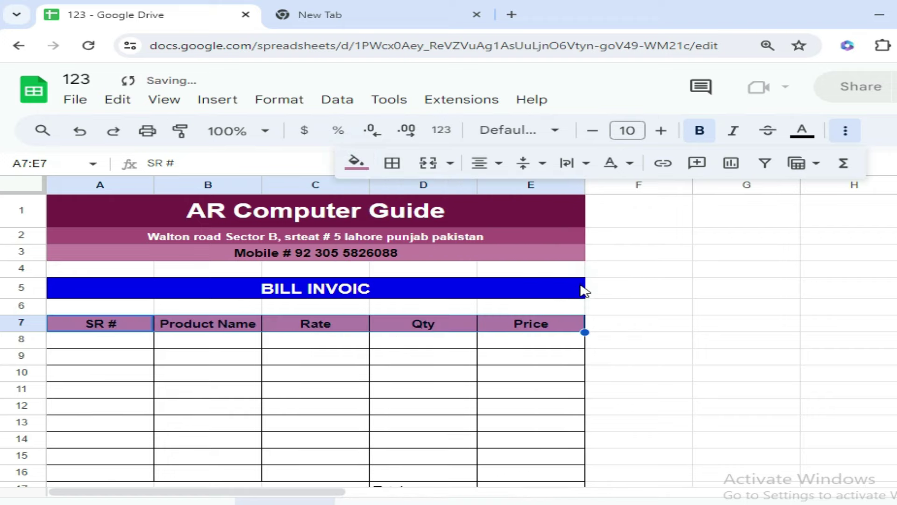
{"action": "left_click", "coordinate": [619, 323]}
Make the Total, GST 9% and Grand Total labels bold on a magenta fill
{"action": "scroll", "coordinate": [606, 389], "scroll_direction": "down", "scroll_amount": 3}
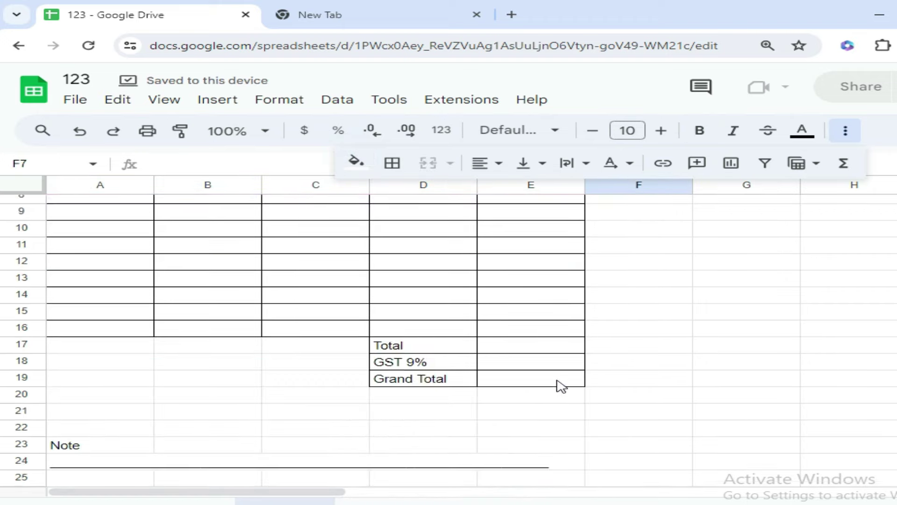
{"action": "left_click_drag", "start_coordinate": [400, 348], "coordinate": [403, 380]}
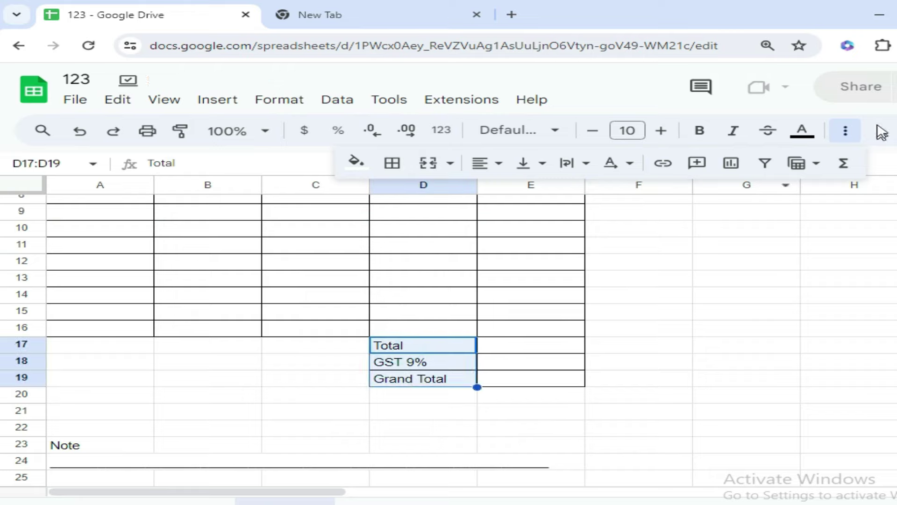
{"action": "left_click", "coordinate": [355, 161]}
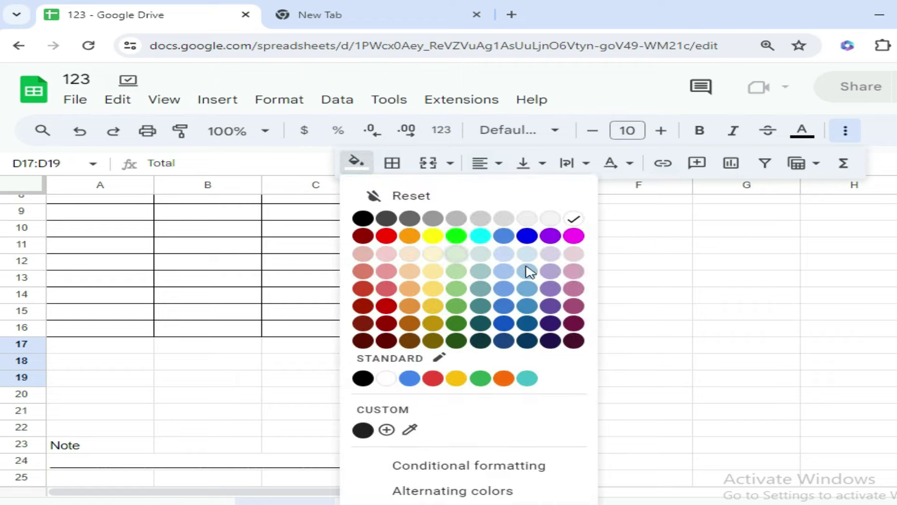
{"action": "left_click", "coordinate": [573, 288]}
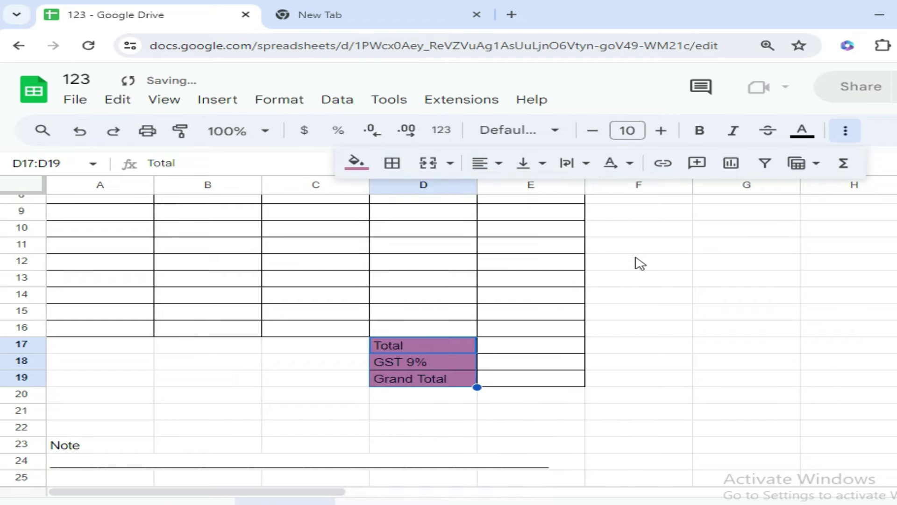
{"action": "left_click", "coordinate": [699, 133]}
{"action": "left_click", "coordinate": [534, 366]}
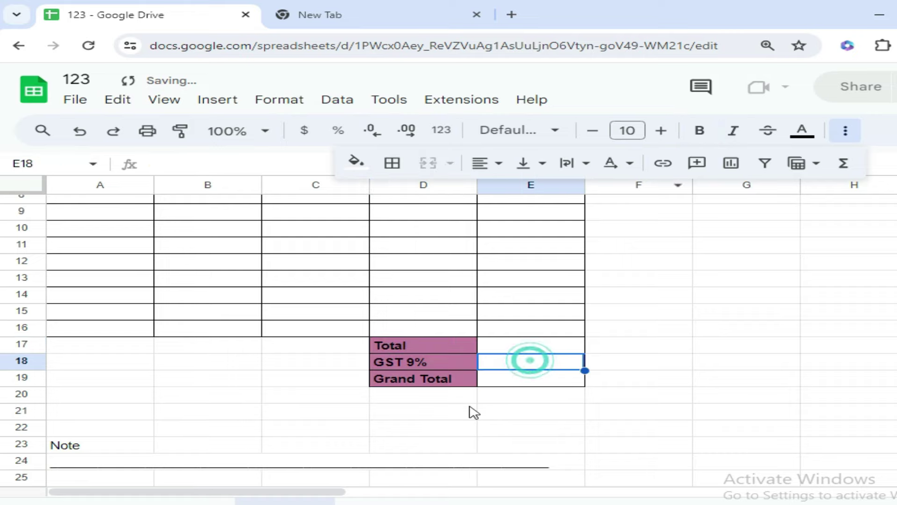
{"action": "left_click_drag", "start_coordinate": [66, 348], "coordinate": [340, 367]}
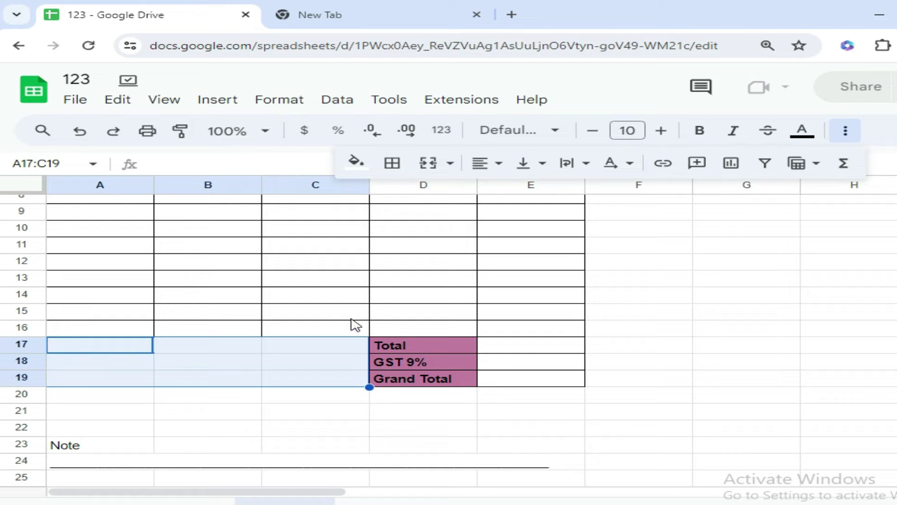
Merge A17:C19 and enter the message 'Thank You / Happy Shopping'
{"action": "left_click", "coordinate": [427, 162]}
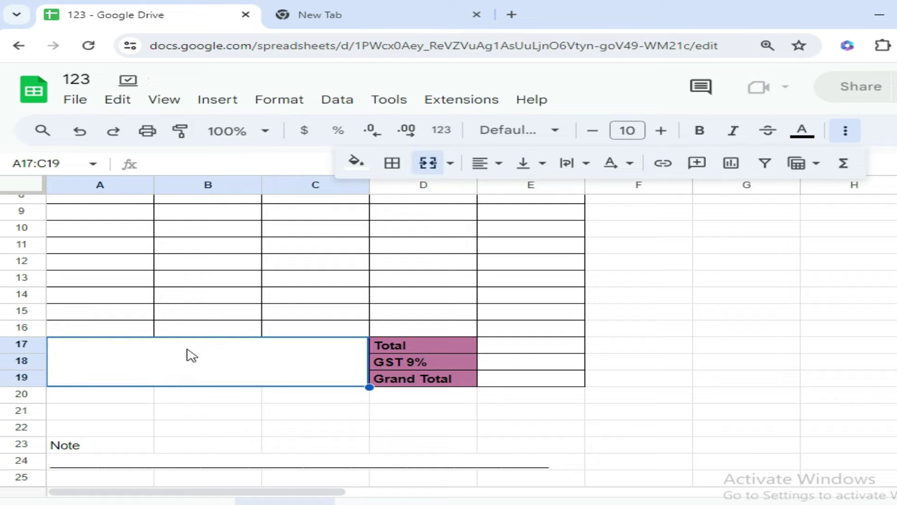
{"action": "type", "text": "Thank You"}
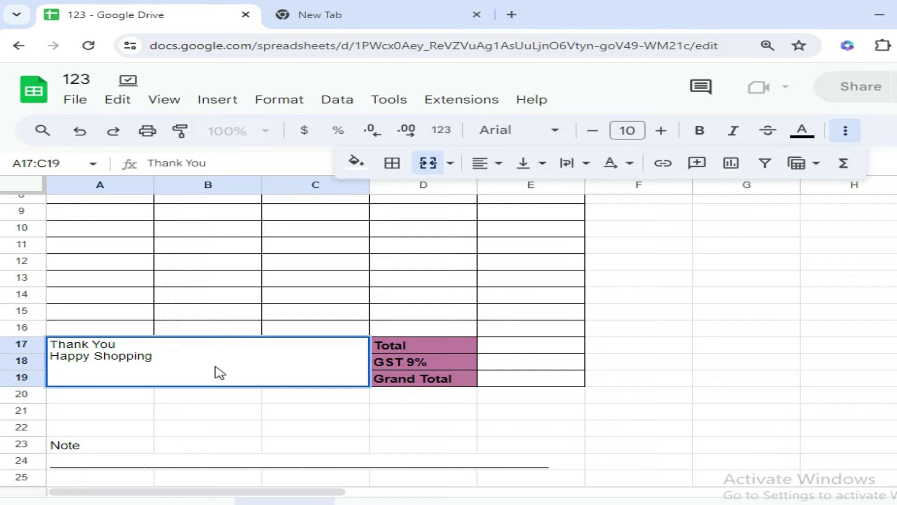
{"action": "key", "text": "Return"}
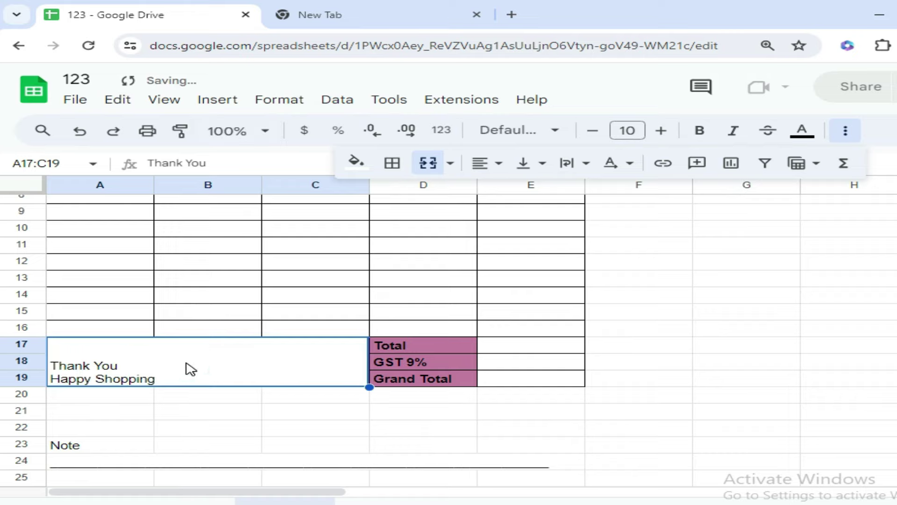
Centre the message both ways, fill it light pink and make it bold
{"action": "left_click", "coordinate": [494, 164]}
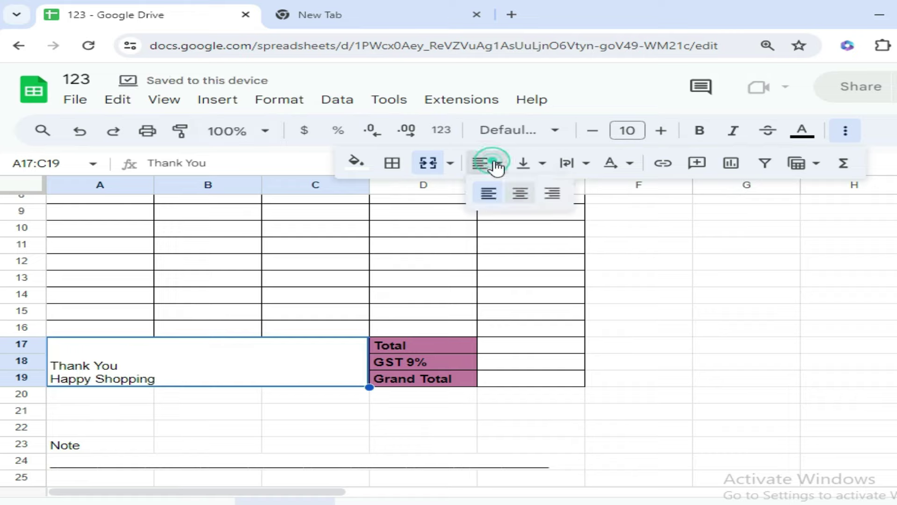
{"action": "left_click", "coordinate": [517, 192]}
{"action": "left_click", "coordinate": [535, 167]}
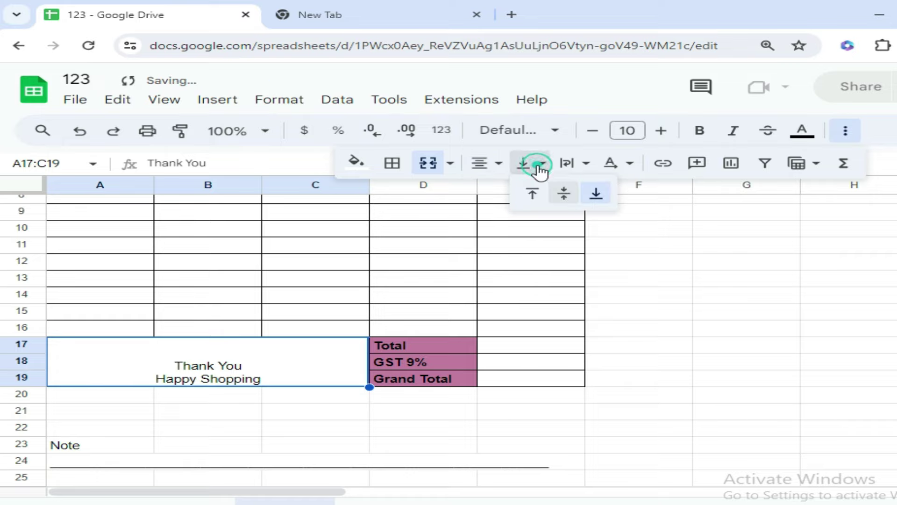
{"action": "left_click", "coordinate": [562, 192]}
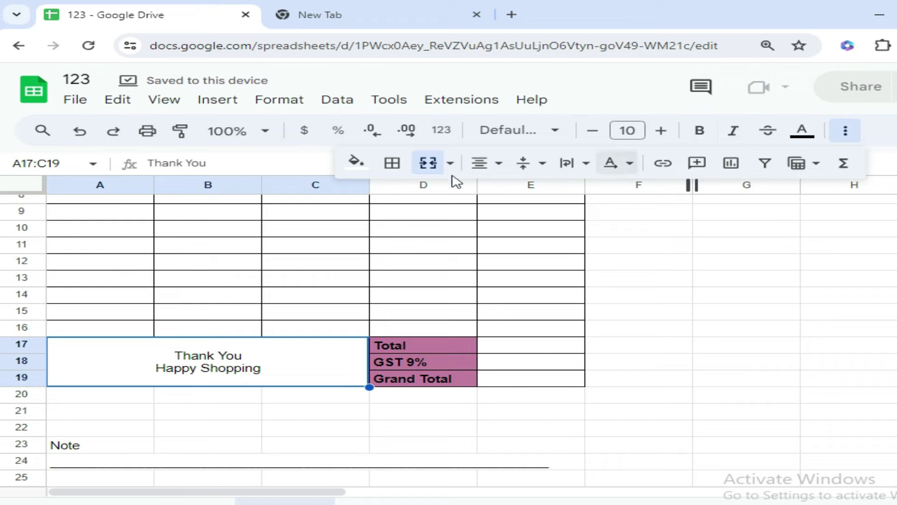
{"action": "left_click", "coordinate": [363, 163]}
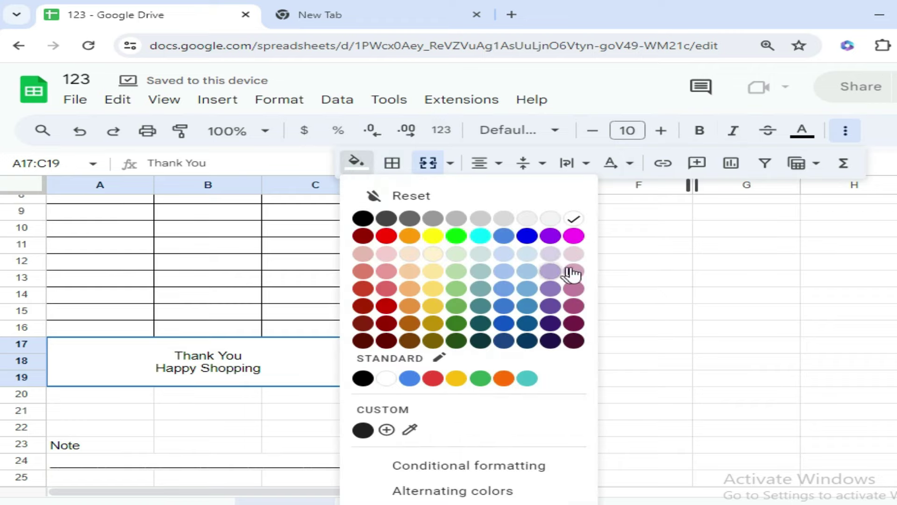
{"action": "left_click", "coordinate": [577, 254]}
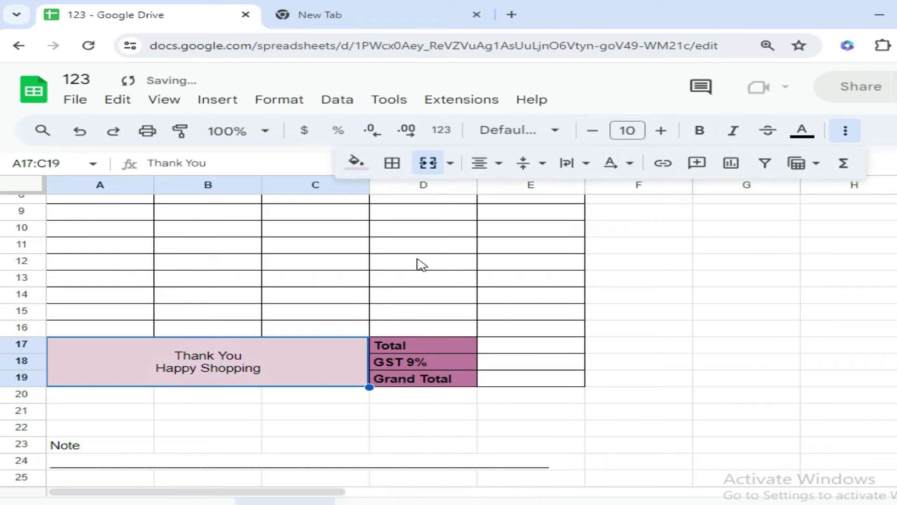
{"action": "left_click", "coordinate": [698, 134]}
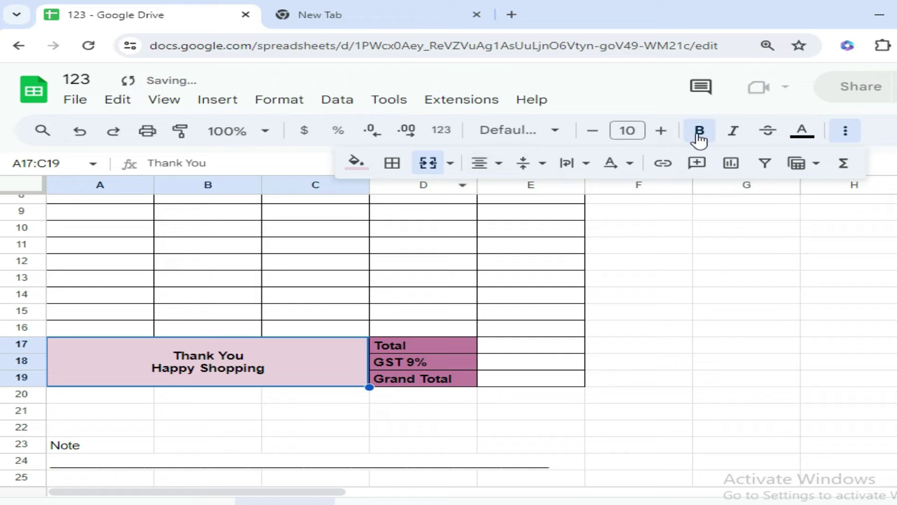
{"action": "left_click", "coordinate": [689, 311]}
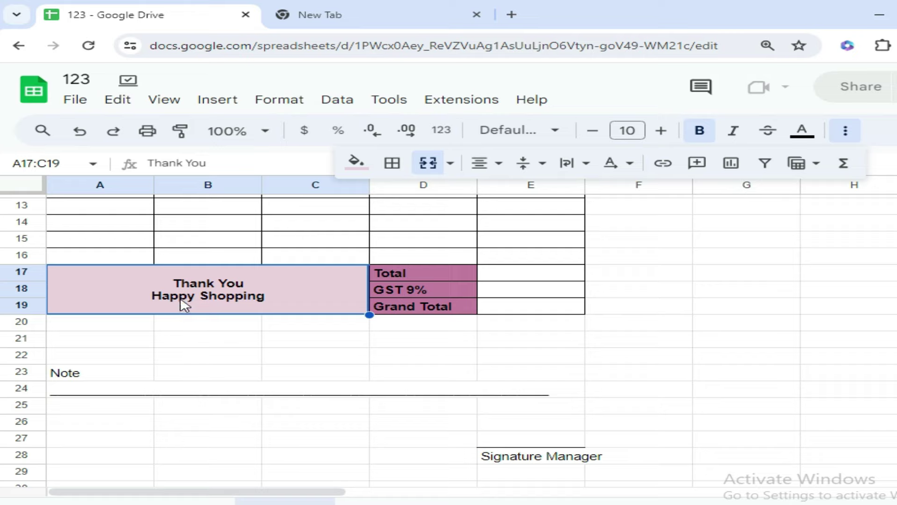
Apply all borders to the merged Thank You block
{"action": "left_click", "coordinate": [393, 163]}
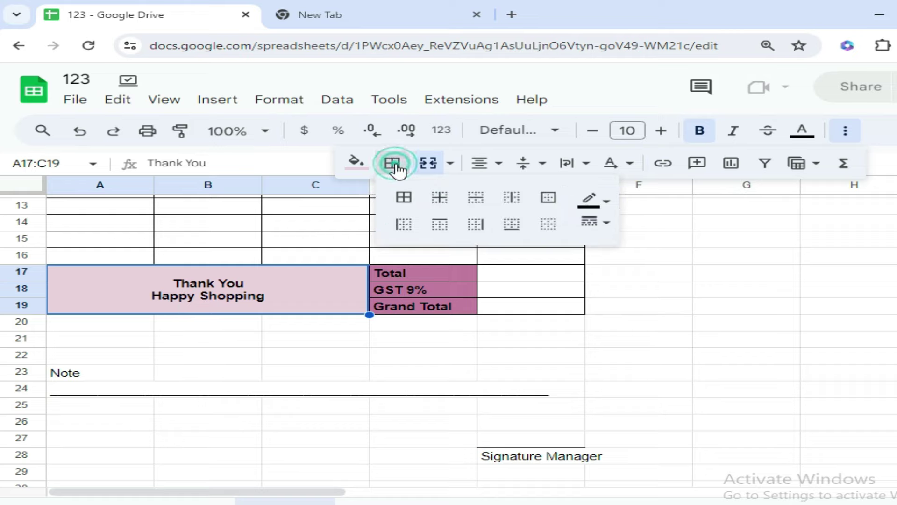
{"action": "left_click", "coordinate": [404, 198]}
{"action": "left_click", "coordinate": [361, 351]}
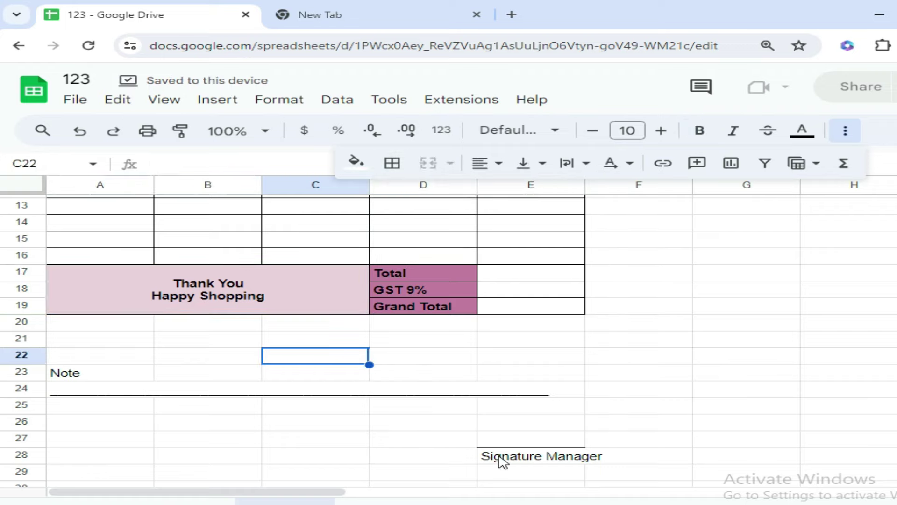
Make the Signature Manager label in E28 and the Note label in A23 bold
{"action": "left_click", "coordinate": [502, 460]}
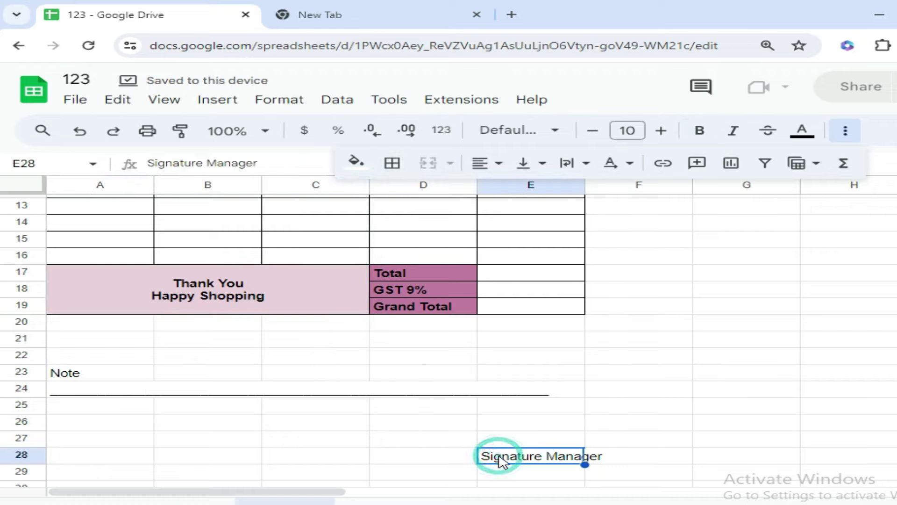
{"action": "left_click", "coordinate": [699, 130]}
{"action": "left_click", "coordinate": [612, 337]}
{"action": "left_click", "coordinate": [81, 376]}
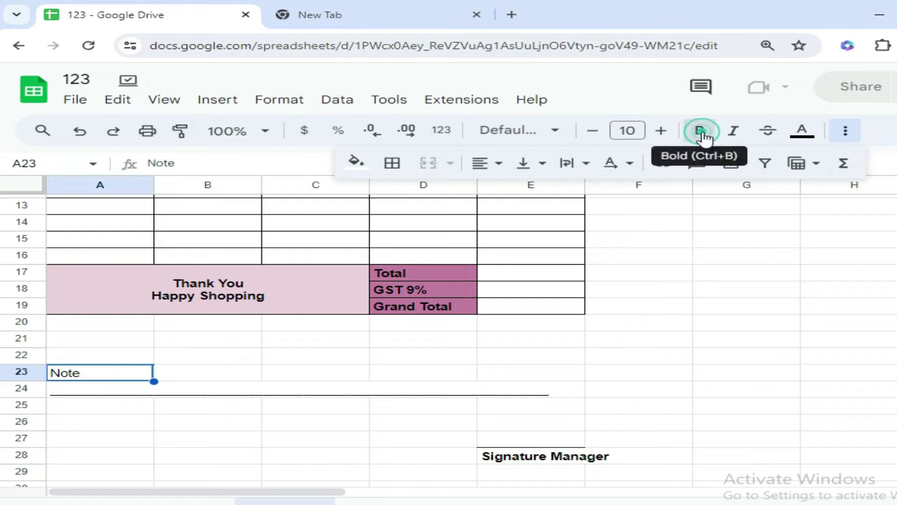
{"action": "left_click", "coordinate": [701, 134]}
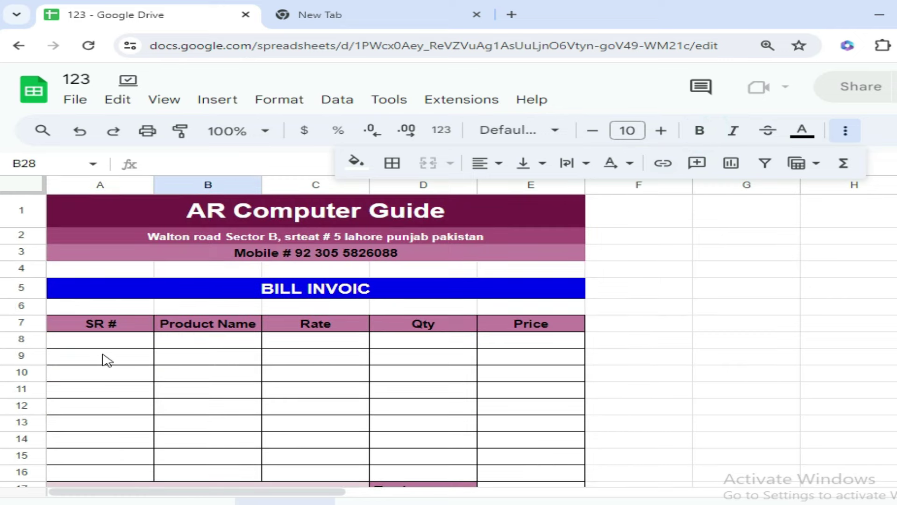
Narrow column A, widen columns B and E, and narrow column D slightly
{"action": "left_click_drag", "start_coordinate": [152, 184], "coordinate": [118, 184]}
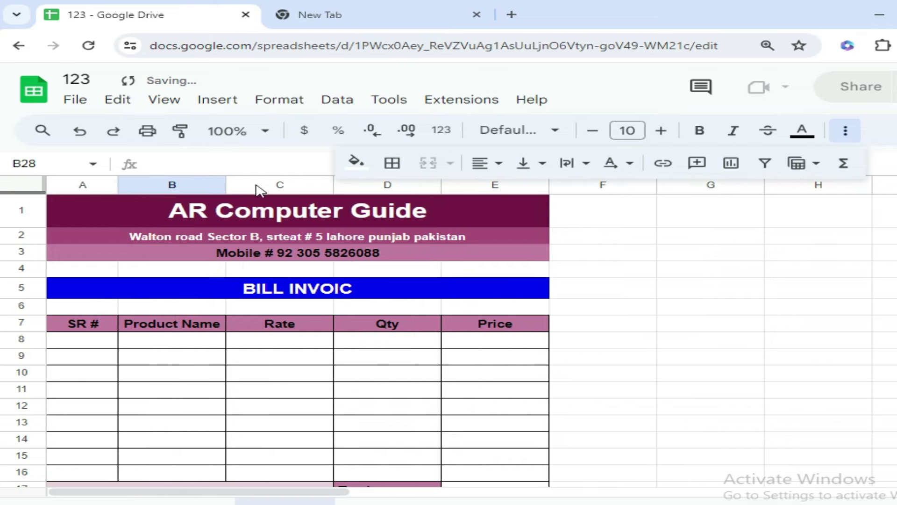
{"action": "left_click_drag", "start_coordinate": [225, 184], "coordinate": [296, 184]}
{"action": "left_click_drag", "start_coordinate": [403, 183], "coordinate": [406, 183]}
{"action": "left_click_drag", "start_coordinate": [514, 183], "coordinate": [509, 183]}
{"action": "left_click_drag", "start_coordinate": [617, 183], "coordinate": [629, 184]}
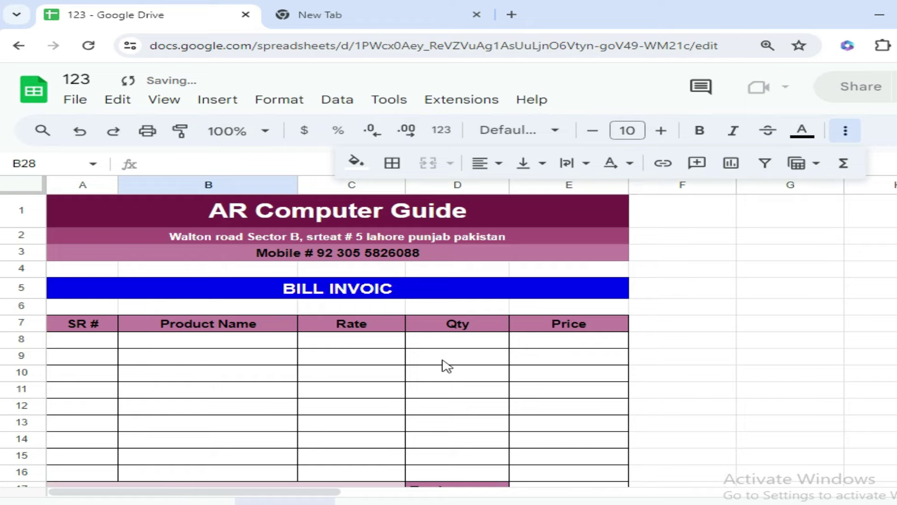
{"action": "scroll", "coordinate": [436, 369], "scroll_direction": "down", "scroll_amount": 4}
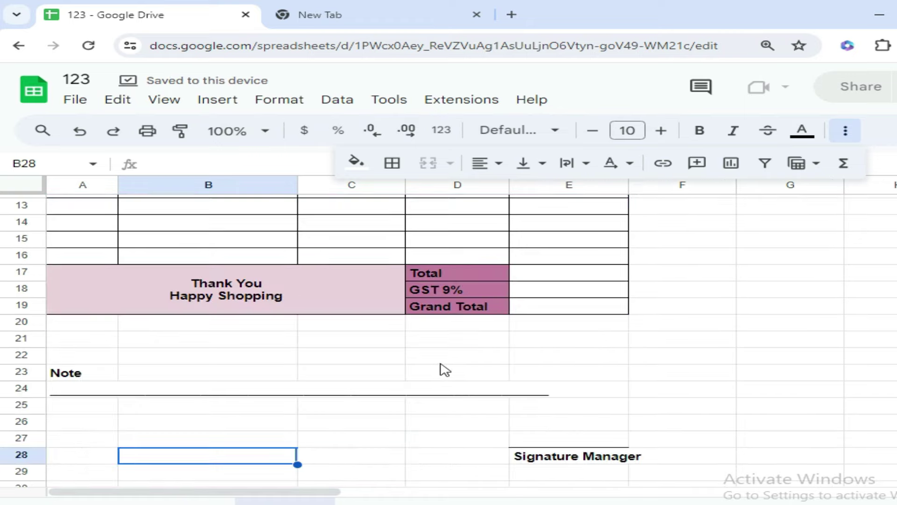
{"action": "scroll", "coordinate": [368, 378], "scroll_direction": "up", "scroll_amount": 2}
{"action": "scroll", "coordinate": [368, 379], "scroll_direction": "up", "scroll_amount": 3}
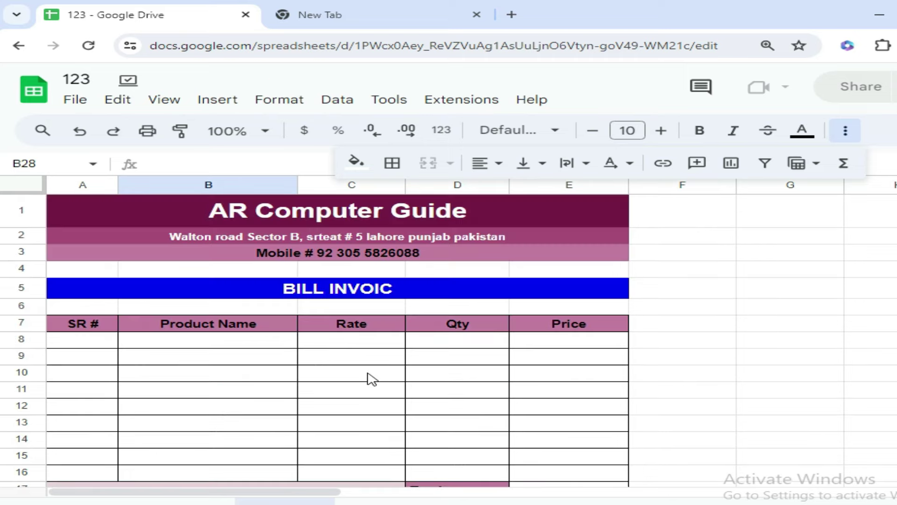
Enter 1 and 2 in A8:A9, then extend the series down to A16
{"action": "left_click", "coordinate": [65, 340]}
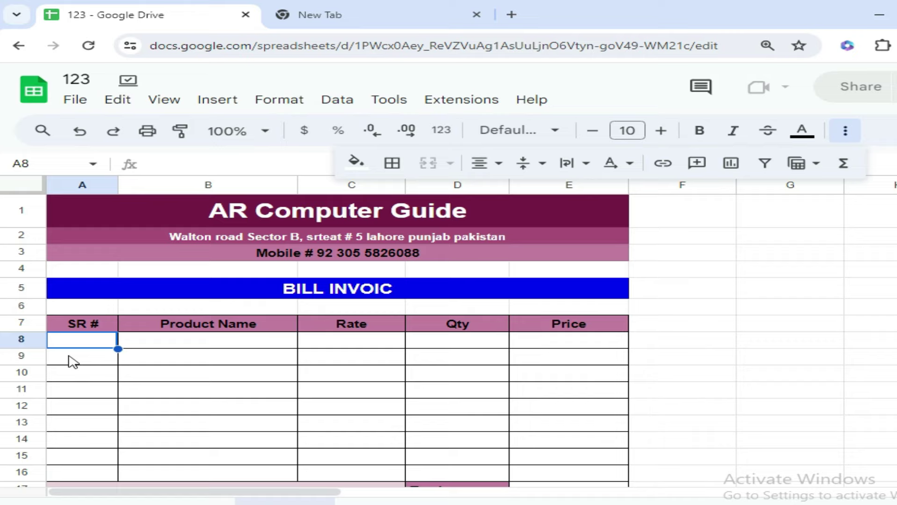
{"action": "type", "text": "1"}
{"action": "key", "text": "Return"}
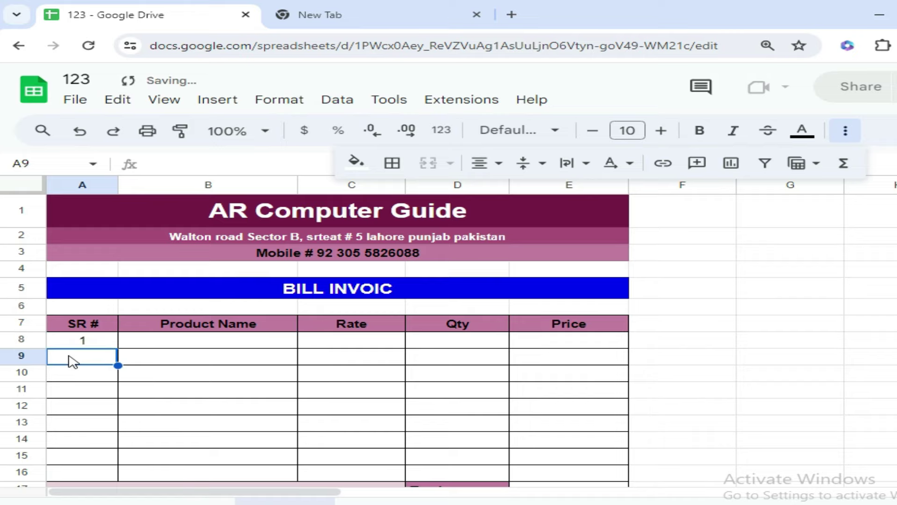
{"action": "type", "text": "2"}
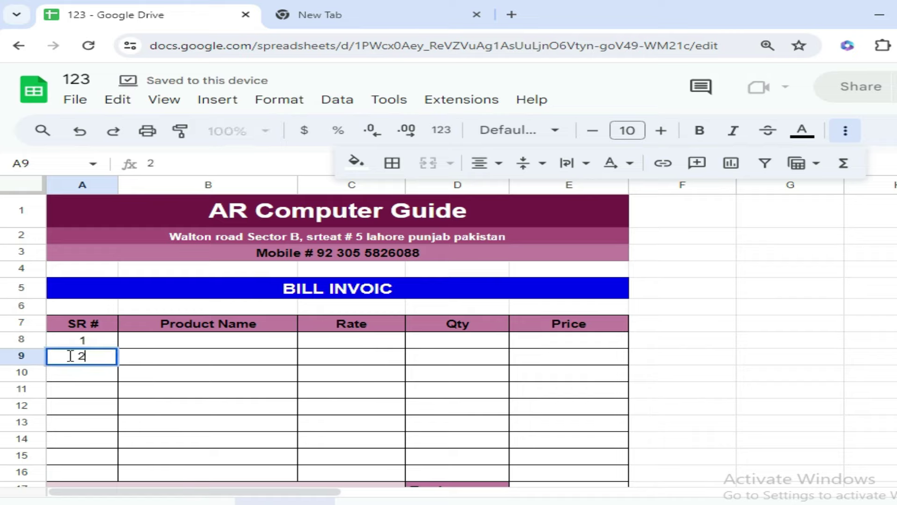
{"action": "key", "text": "Return"}
{"action": "scroll", "coordinate": [72, 357], "scroll_direction": "down", "scroll_amount": 2}
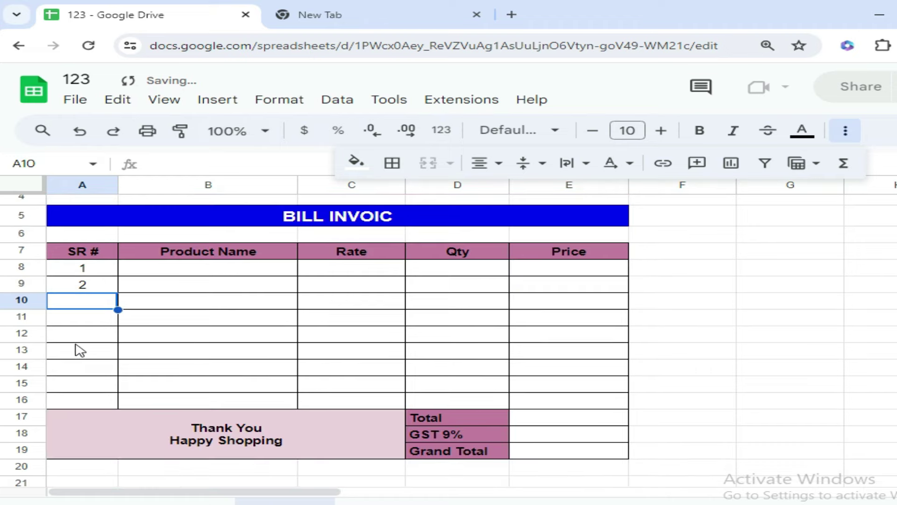
{"action": "left_click_drag", "start_coordinate": [86, 267], "coordinate": [88, 286]}
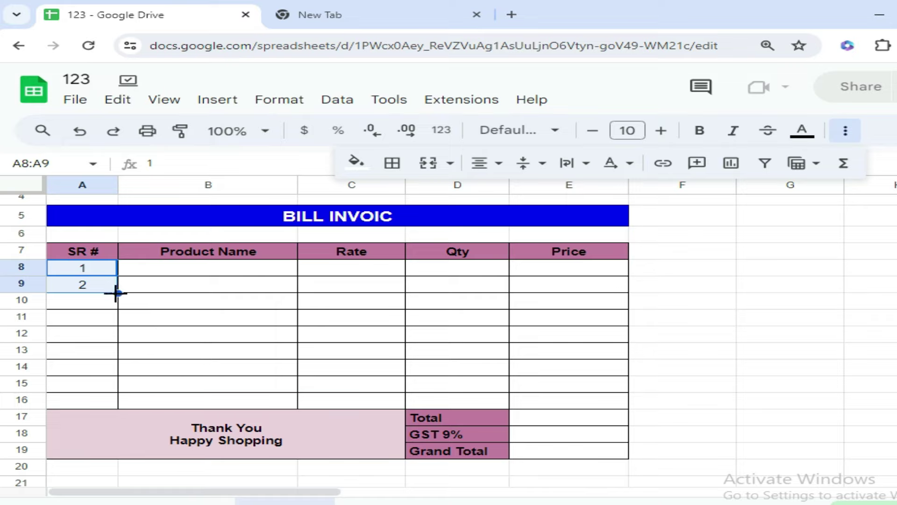
{"action": "left_click_drag", "start_coordinate": [118, 293], "coordinate": [117, 406]}
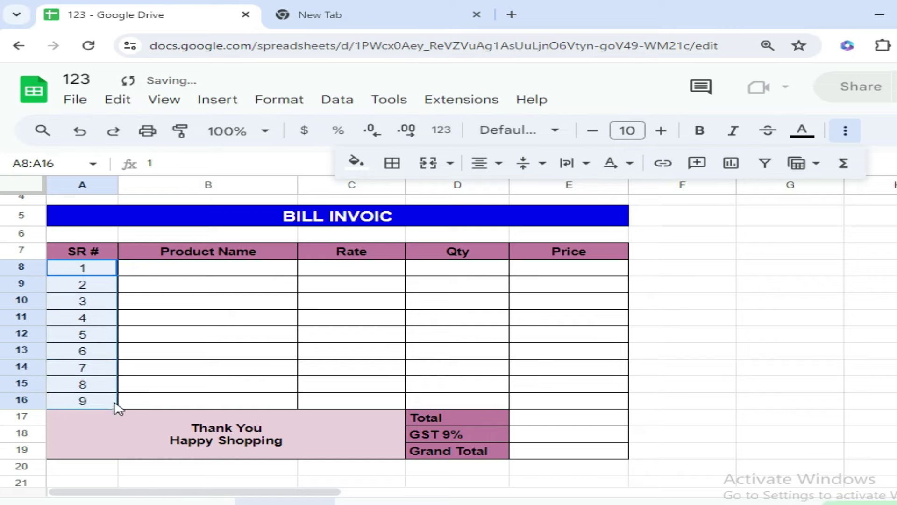
{"action": "left_click", "coordinate": [196, 273]}
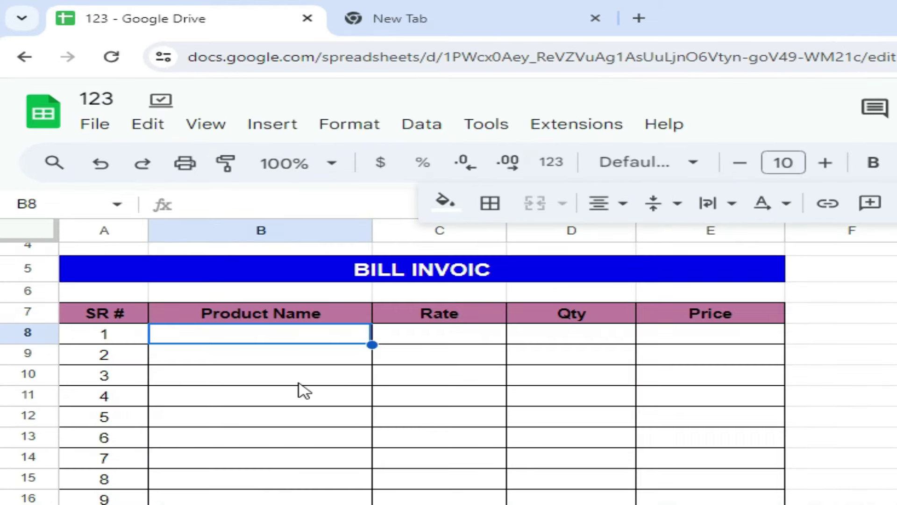
Enter LED with rate 5500 and quantity 10 in row 8
{"action": "type", "text": "LED"}
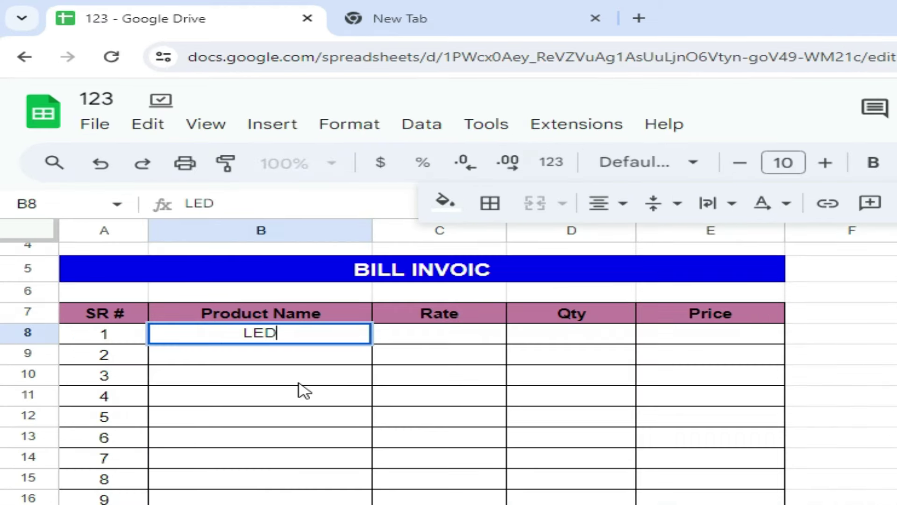
{"action": "key", "text": "Tab"}
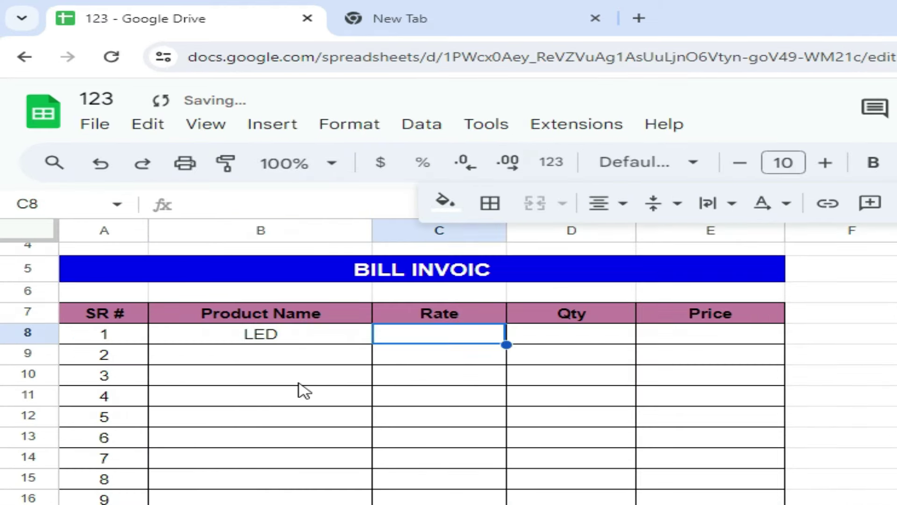
{"action": "type", "text": "5500"}
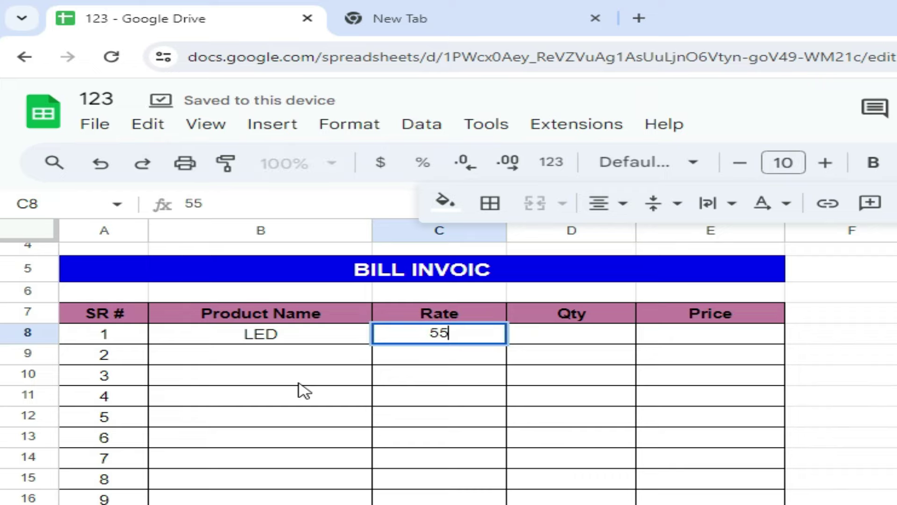
{"action": "key", "text": "Return"}
{"action": "key", "text": "Up"}
{"action": "key", "text": "Right"}
{"action": "key", "text": "Right"}
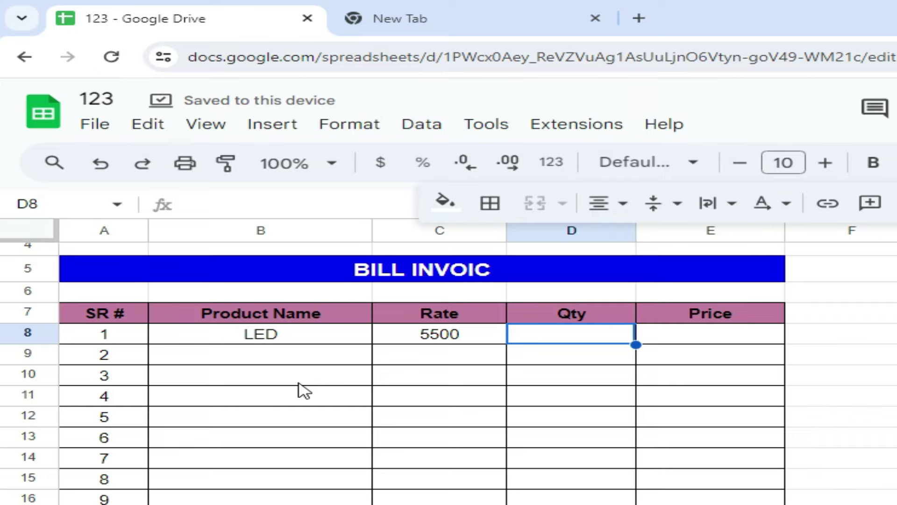
{"action": "type", "text": "10"}
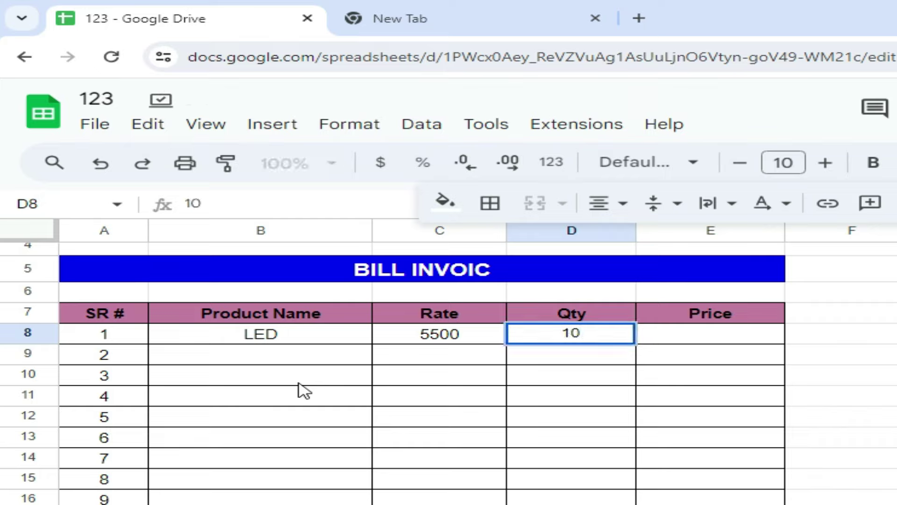
{"action": "key", "text": "Tab"}
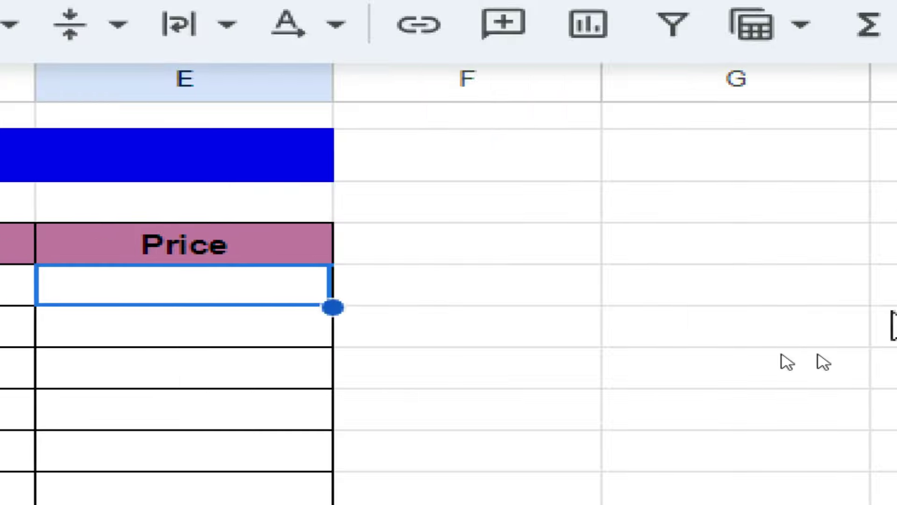
Enter =D8*C8 in E8 so the LED price shows 55000
{"action": "type", "text": "="}
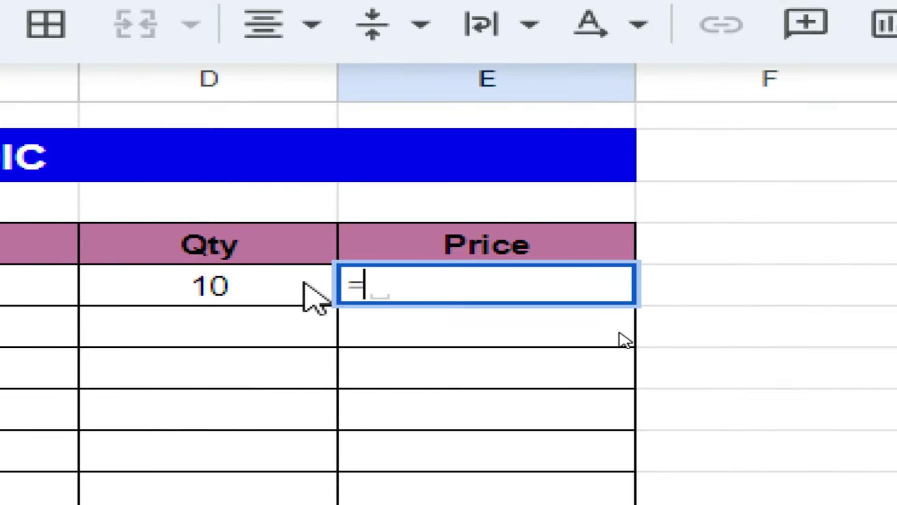
{"action": "left_click", "coordinate": [258, 287]}
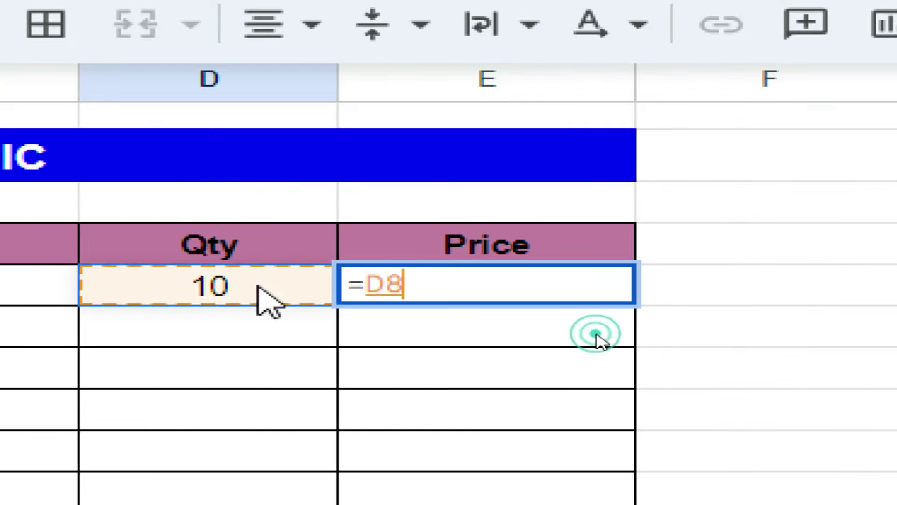
{"action": "type", "text": "*"}
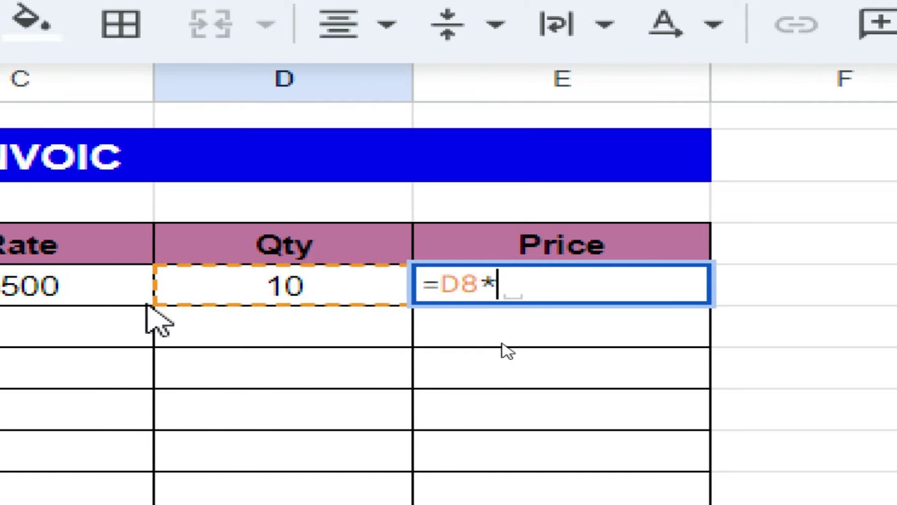
{"action": "left_click", "coordinate": [36, 286]}
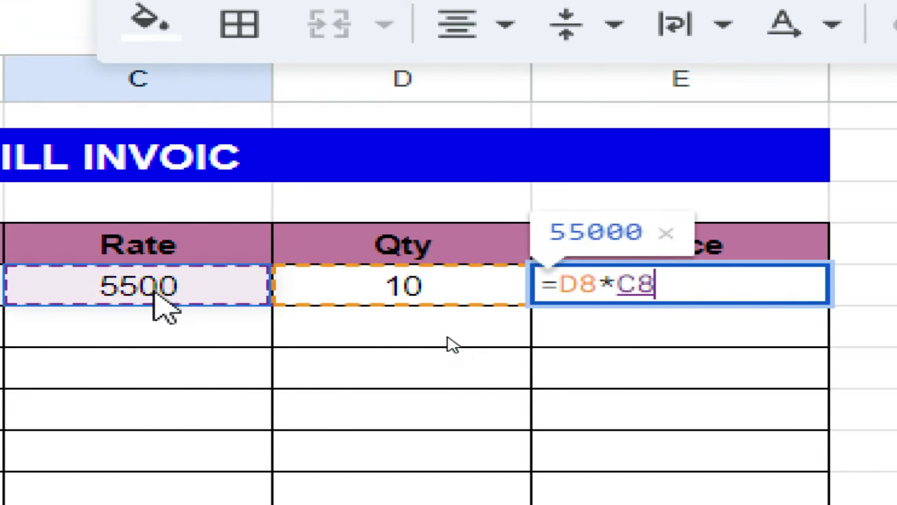
{"action": "left_click", "coordinate": [449, 344]}
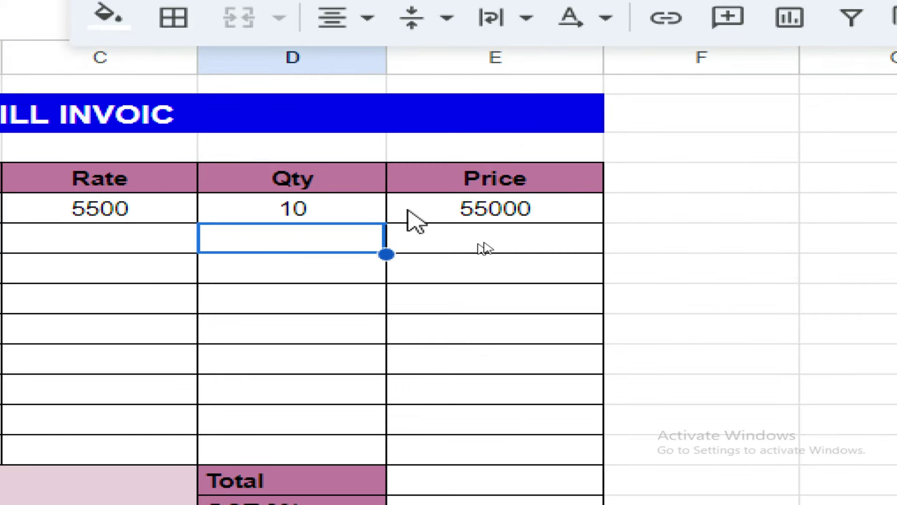
Copy the price formula down from E8 to E16 with Ctrl+D
{"action": "left_click_drag", "start_coordinate": [466, 208], "coordinate": [471, 435]}
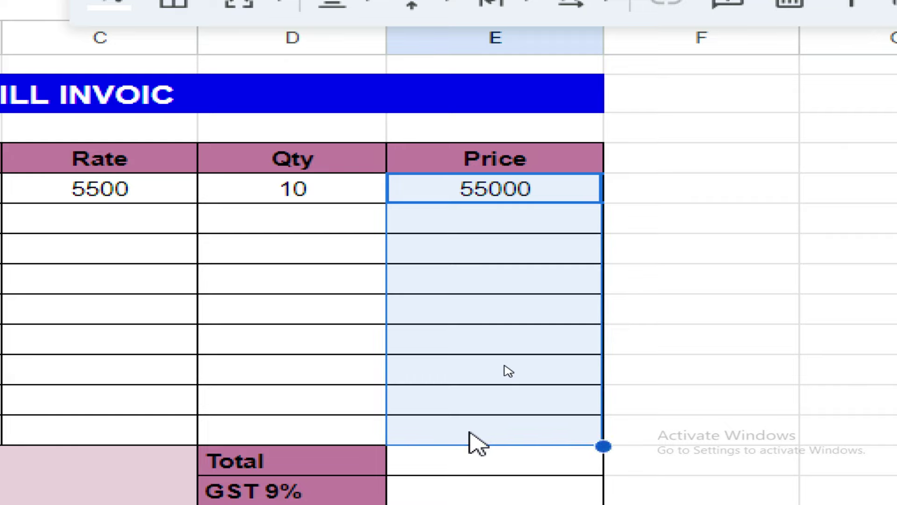
{"action": "key", "text": "ctrl+d"}
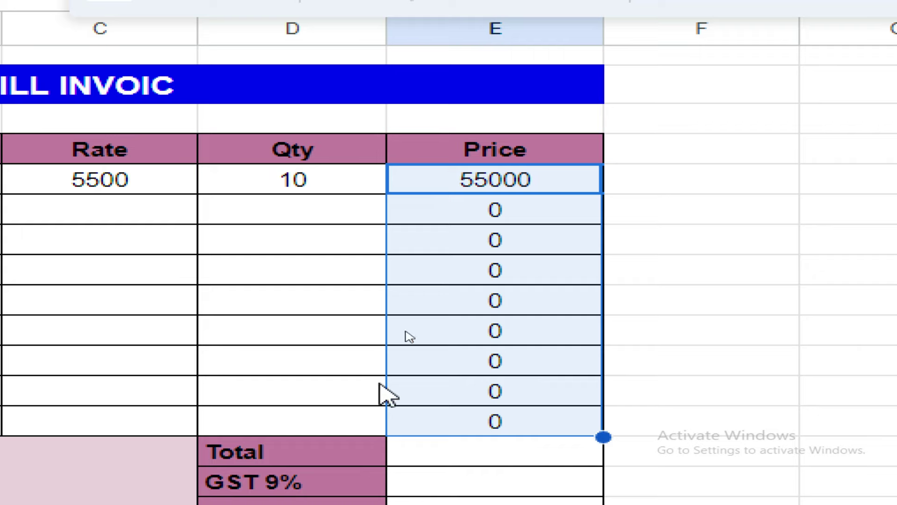
{"action": "scroll", "coordinate": [117, 327], "scroll_direction": "left", "scroll_amount": 8}
{"action": "left_click", "coordinate": [196, 210]}
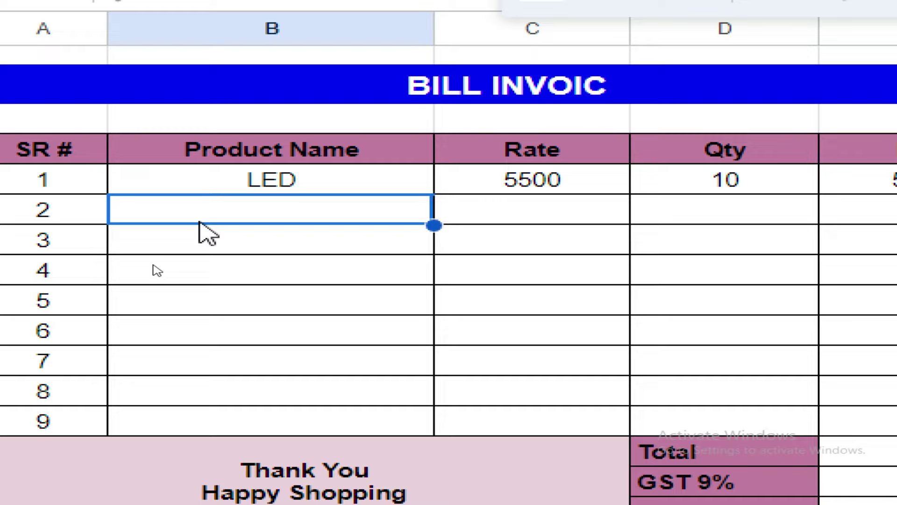
Add Monitor with rate 4500 and quantity 12 in row 9
{"action": "type", "text": "m"}
{"action": "key", "text": "BackSpace"}
{"action": "type", "text": "Mon"}
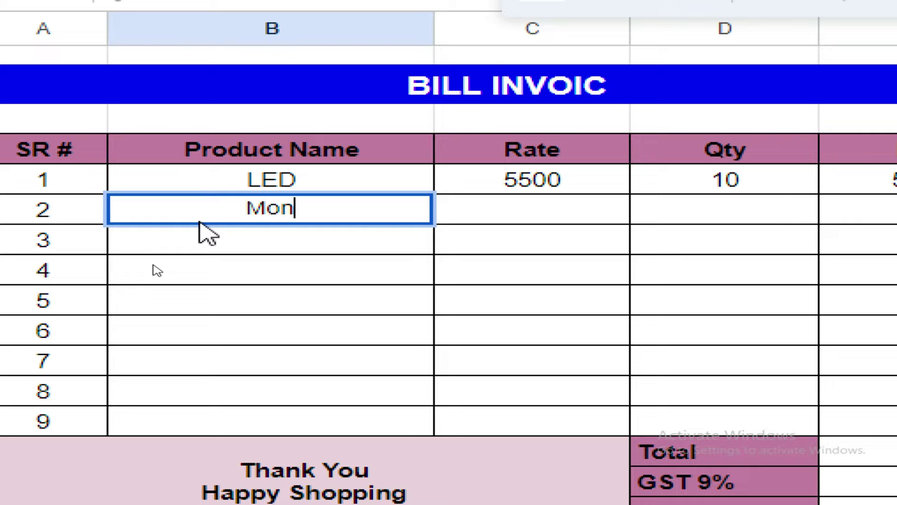
{"action": "type", "text": "ite"}
{"action": "key", "text": "BackSpace"}
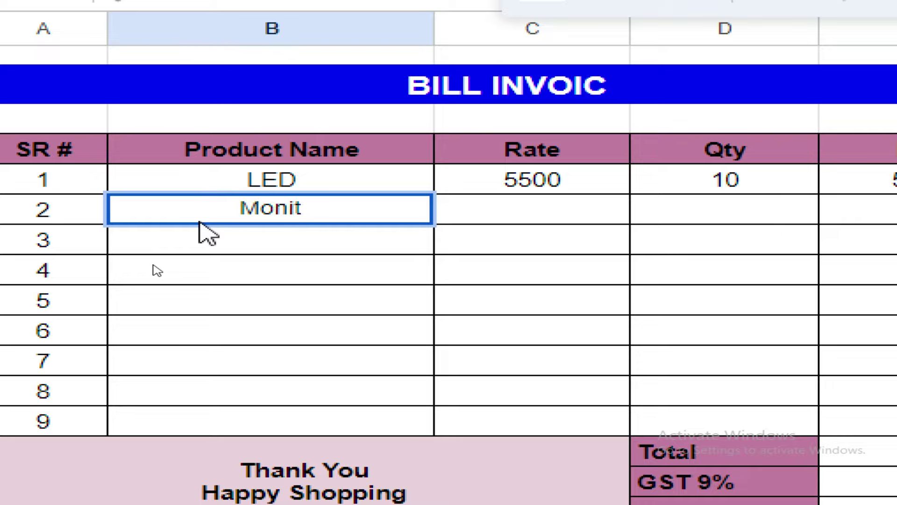
{"action": "type", "text": "or"}
{"action": "key", "text": "Tab"}
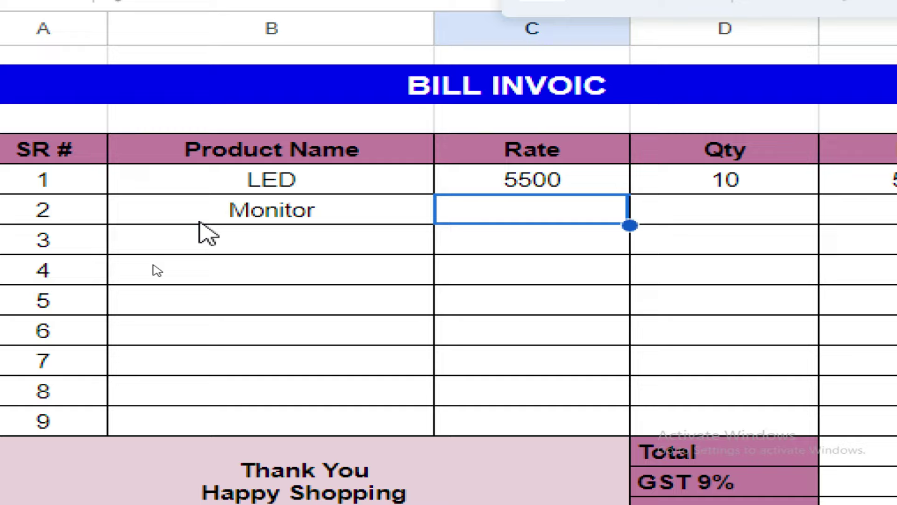
{"action": "type", "text": "4500"}
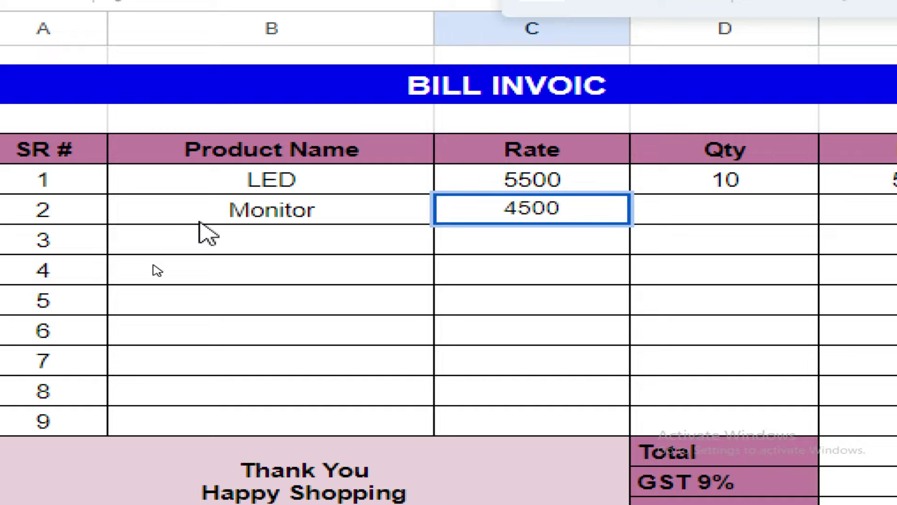
{"action": "key", "text": "Tab"}
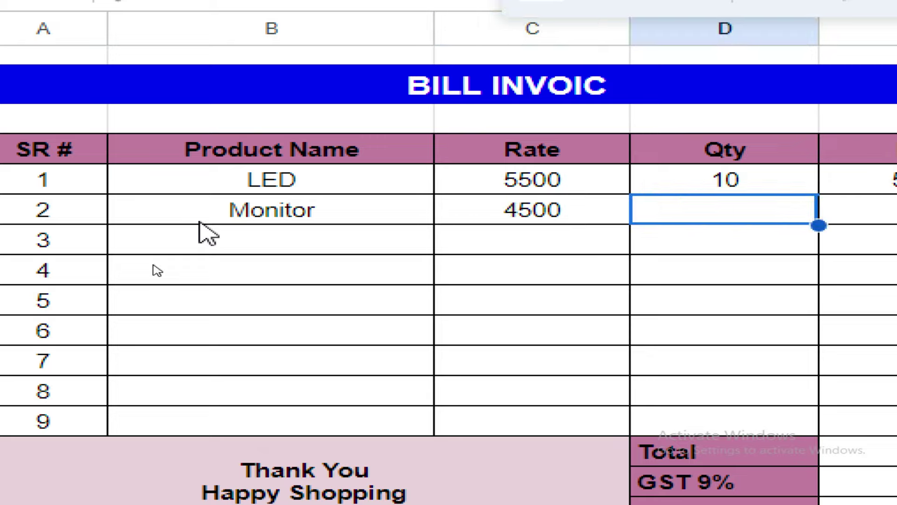
{"action": "type", "text": "12"}
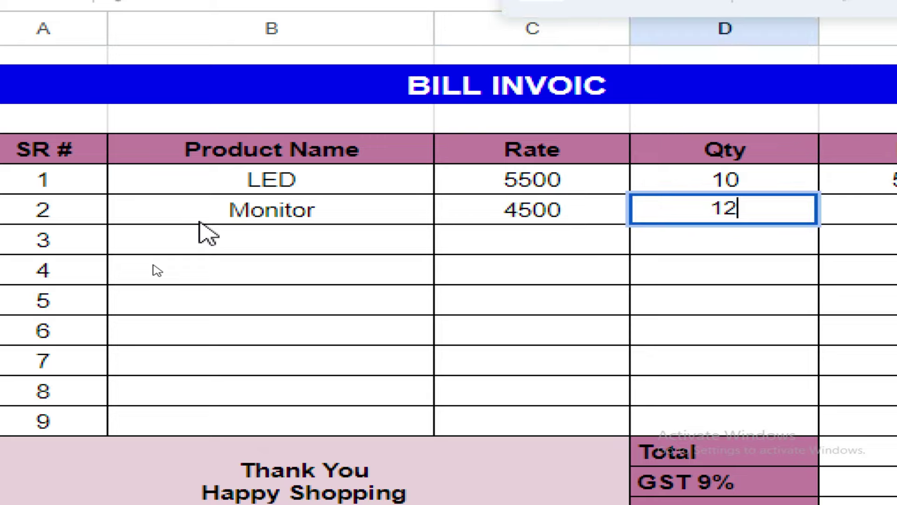
{"action": "key", "text": "Tab"}
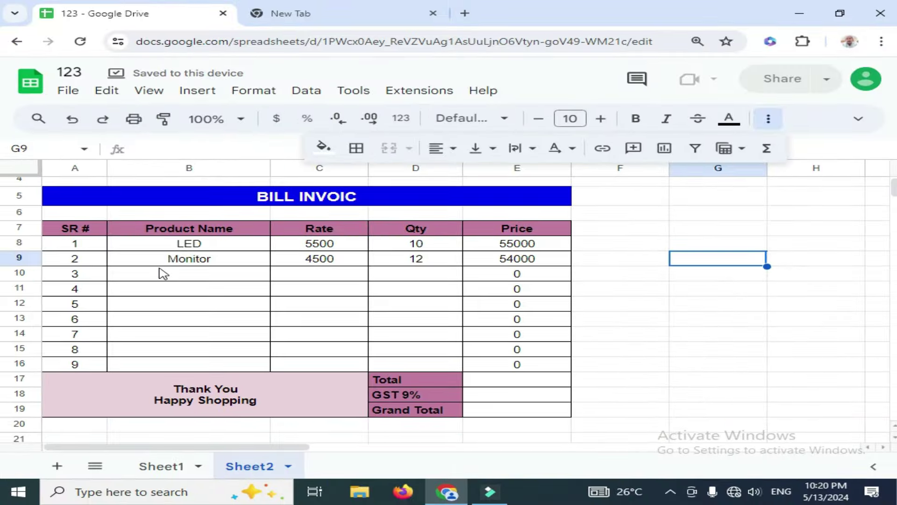
Add USB with rate 1050 and quantity 20 in row 10
{"action": "left_click", "coordinate": [234, 248]}
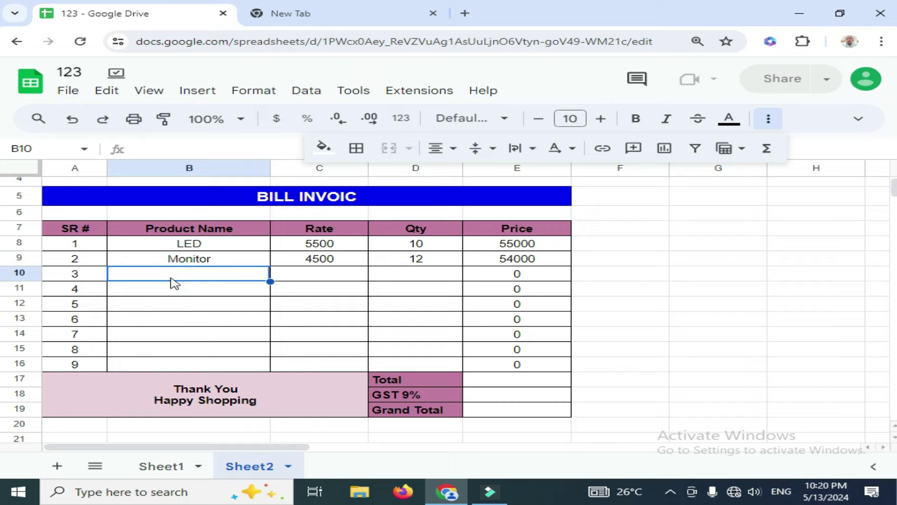
{"action": "type", "text": "USB"}
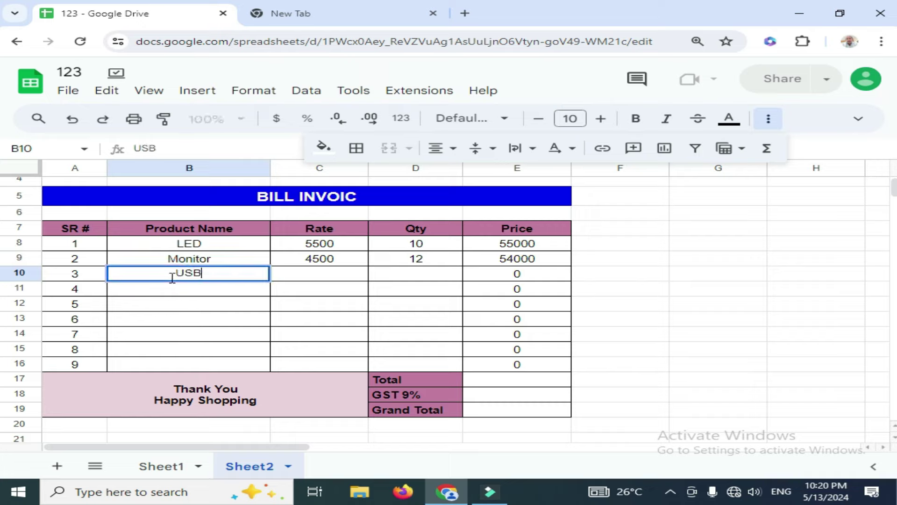
{"action": "key", "text": "Tab"}
{"action": "type", "text": "1050"}
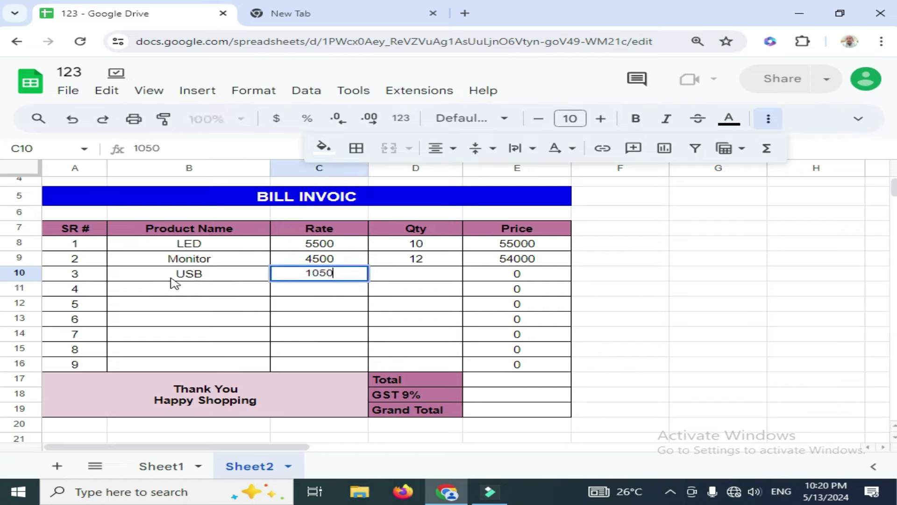
{"action": "key", "text": "Tab"}
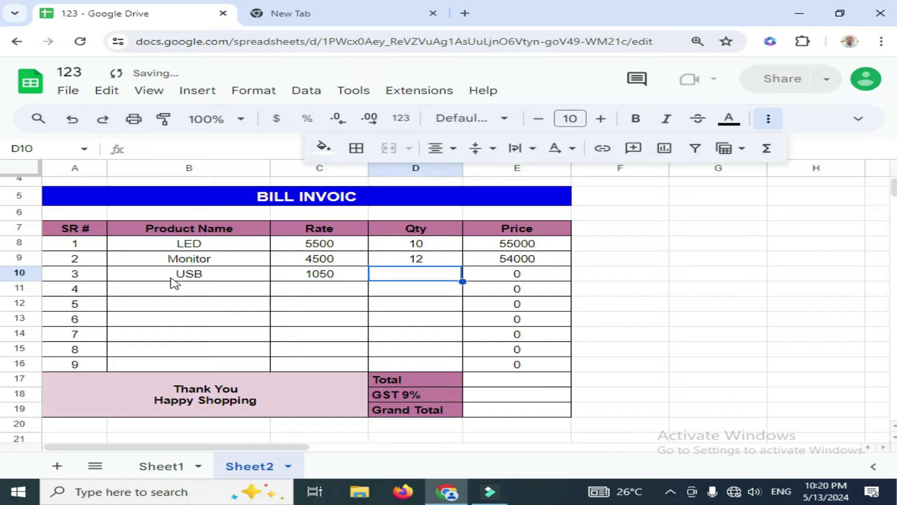
{"action": "type", "text": "20"}
{"action": "key", "text": "Return"}
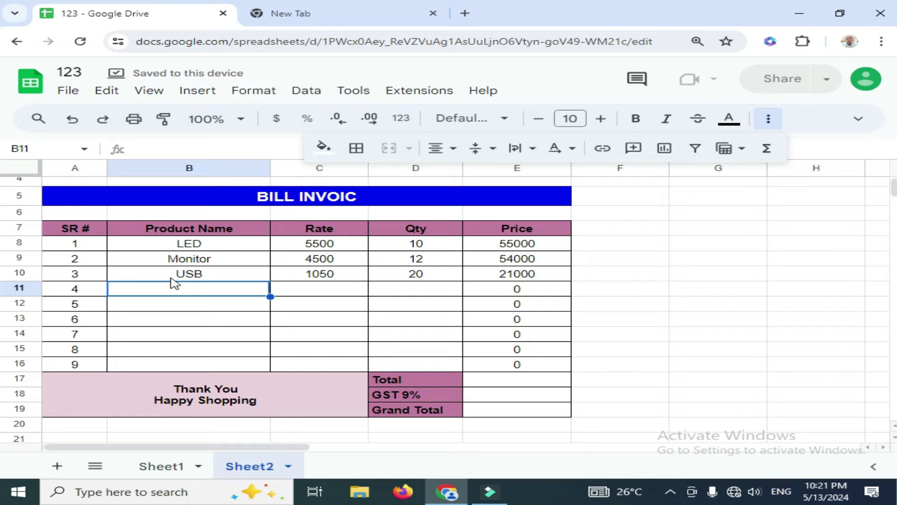
Add Keyboard with rate 1500 and quantity 25 in row 11
{"action": "type", "text": "Key"}
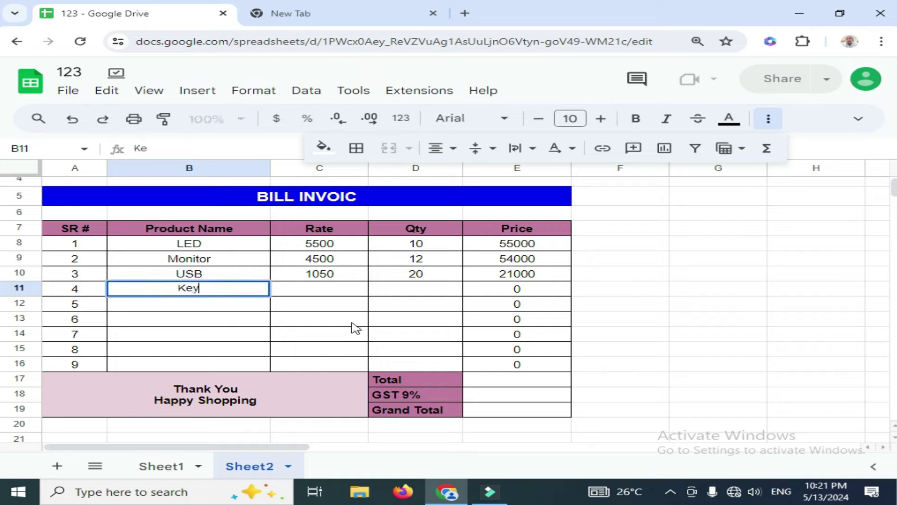
{"action": "type", "text": "board"}
{"action": "key", "text": "Tab"}
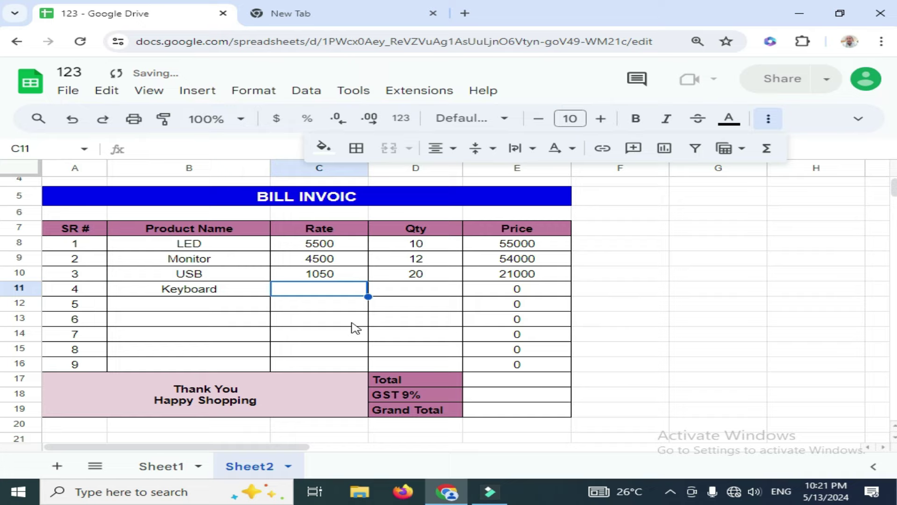
{"action": "type", "text": "1500"}
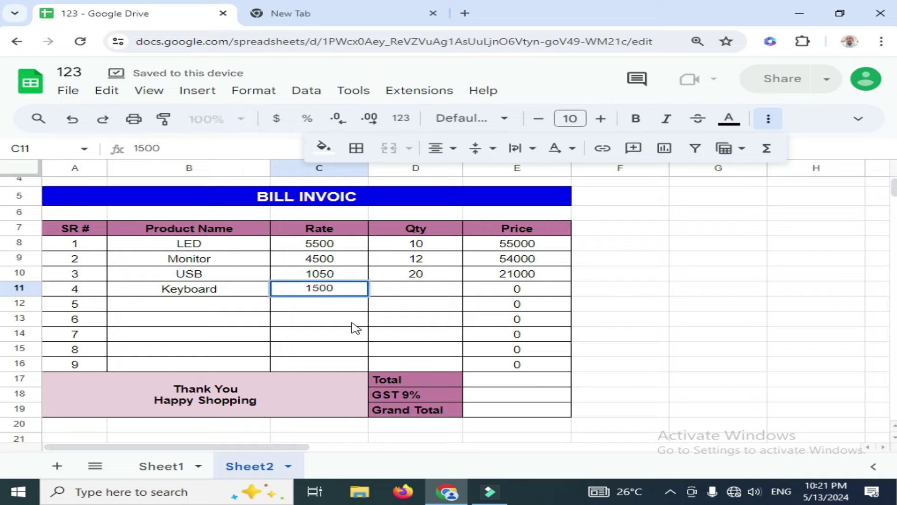
{"action": "key", "text": "Tab"}
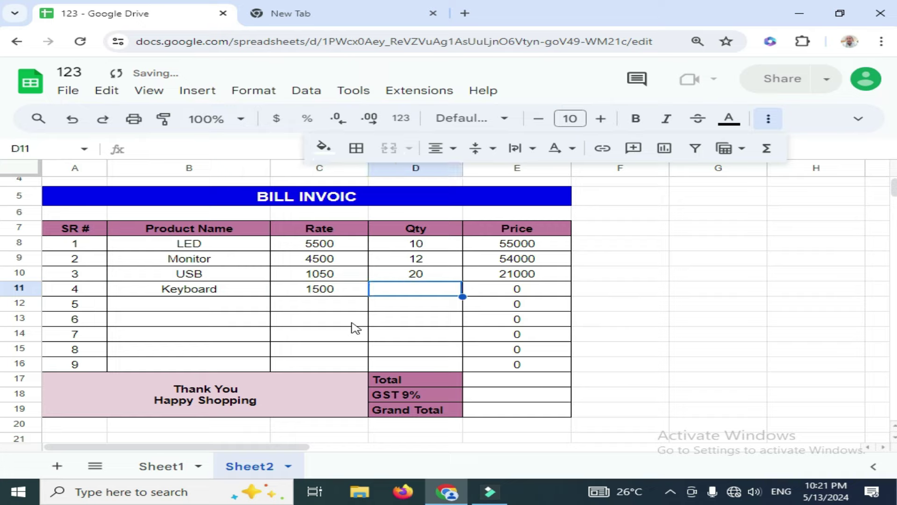
{"action": "type", "text": "25"}
{"action": "key", "text": "Return"}
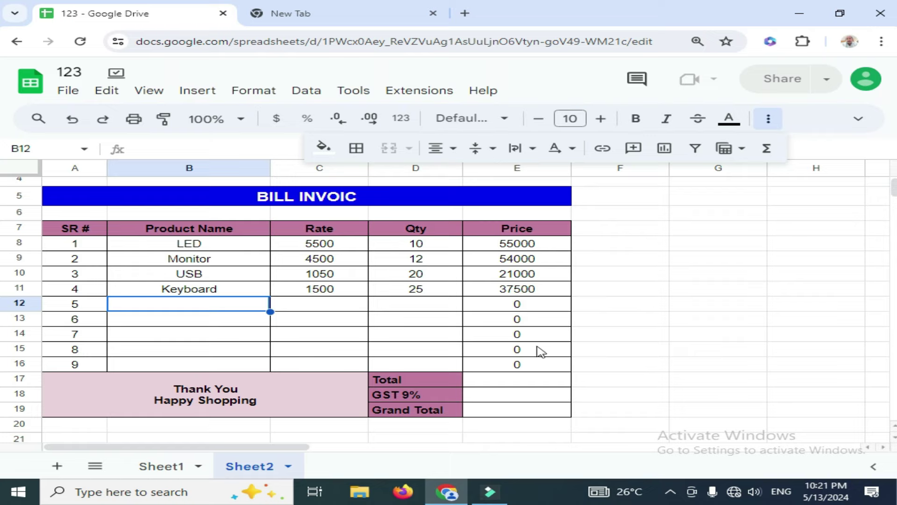
Bold the prices in E8:E19 and put =SUM(E8:E16), giving 167500, in the Total cell E17
{"action": "left_click_drag", "start_coordinate": [532, 248], "coordinate": [530, 414]}
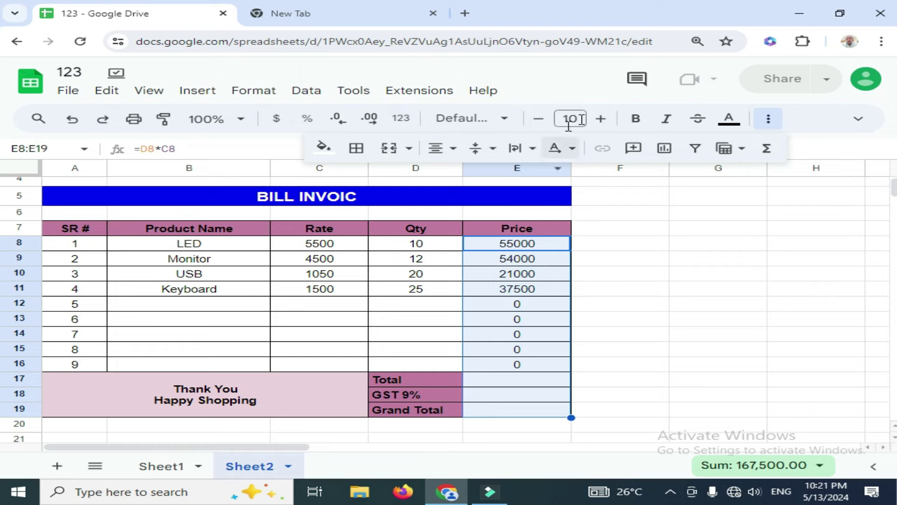
{"action": "left_click", "coordinate": [636, 119]}
{"action": "left_click", "coordinate": [497, 378]}
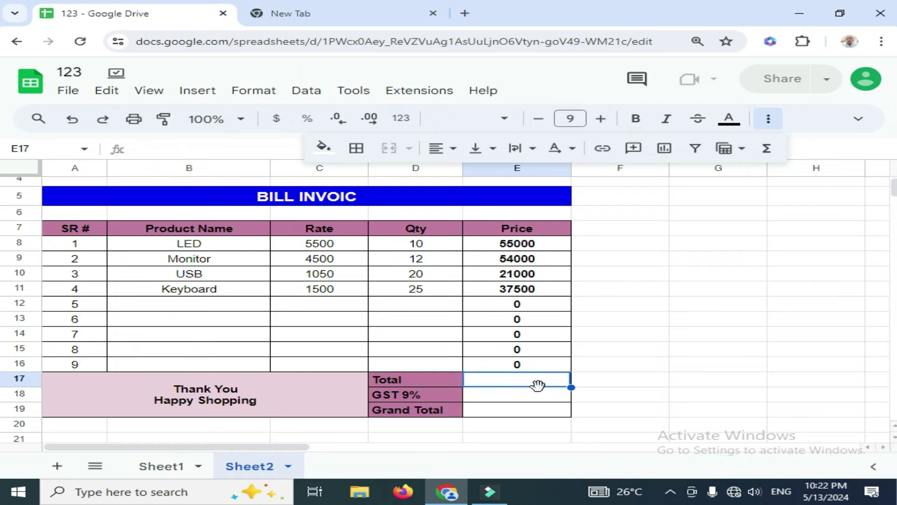
{"action": "type", "text": "=sum"}
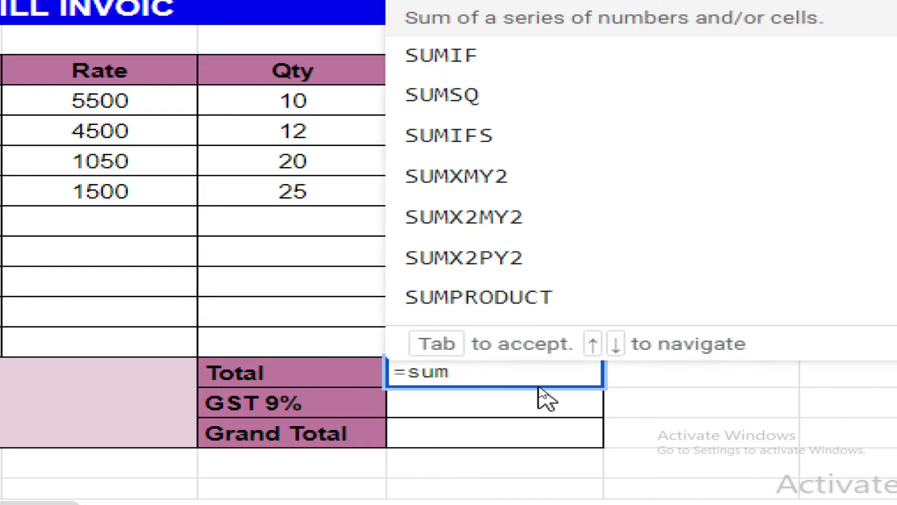
{"action": "key", "text": "Tab"}
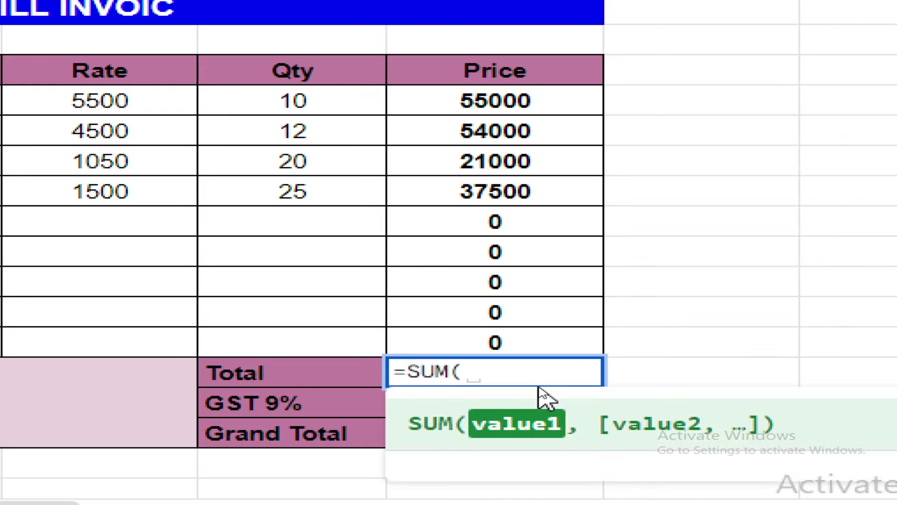
{"action": "left_click_drag", "start_coordinate": [569, 100], "coordinate": [538, 350]}
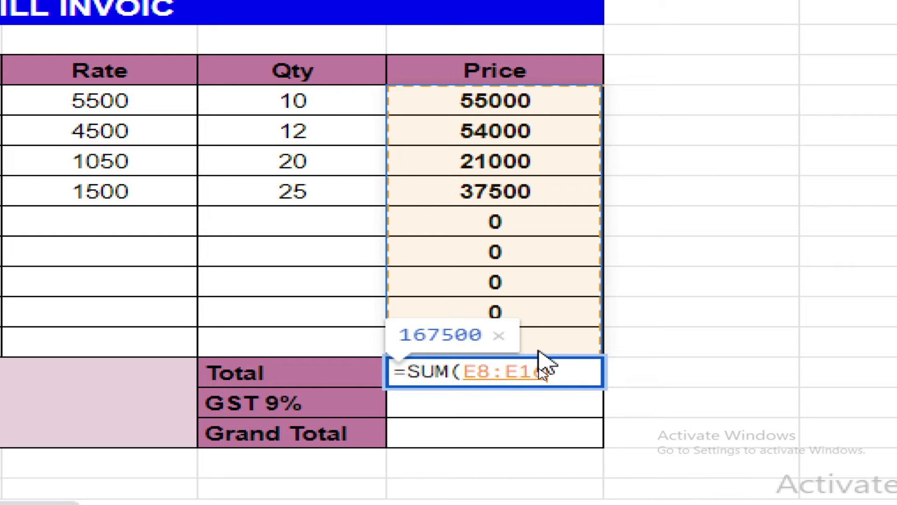
{"action": "key", "text": "Return"}
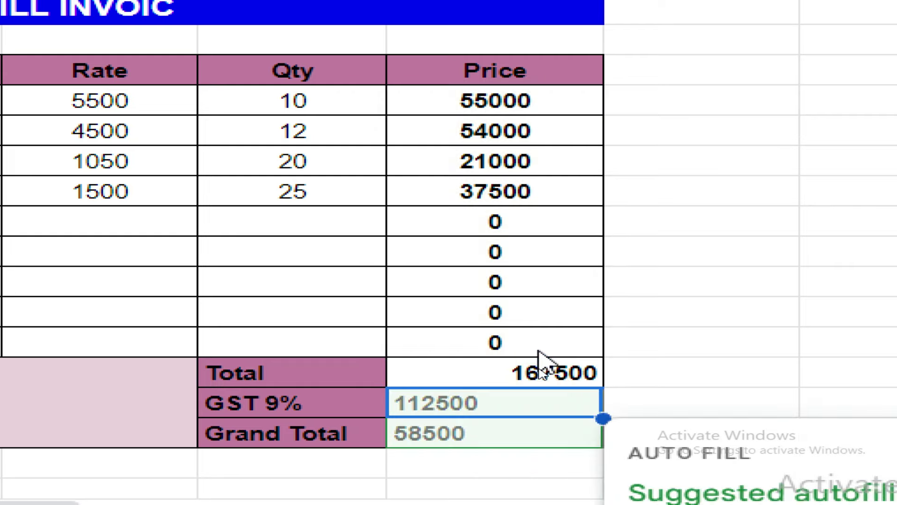
{"action": "scroll", "coordinate": [450, 374], "scroll_direction": "down", "scroll_amount": 5}
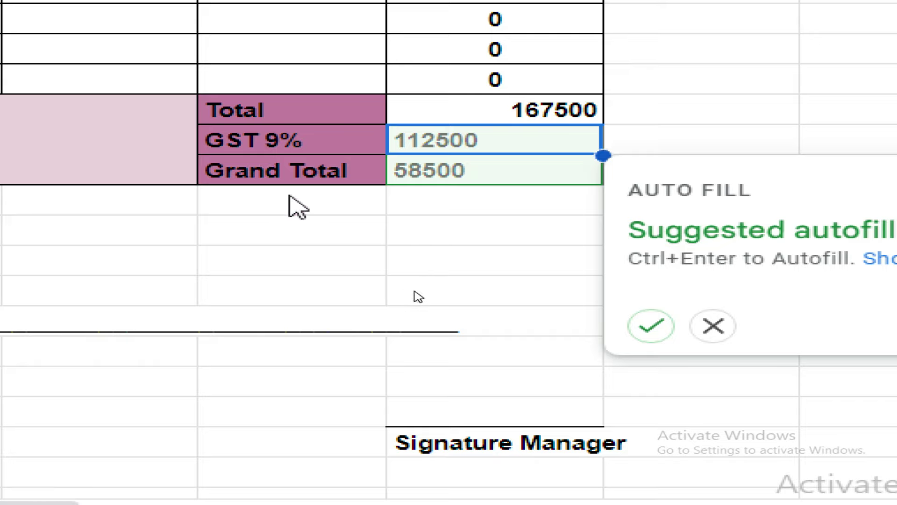
{"action": "left_click", "coordinate": [715, 327]}
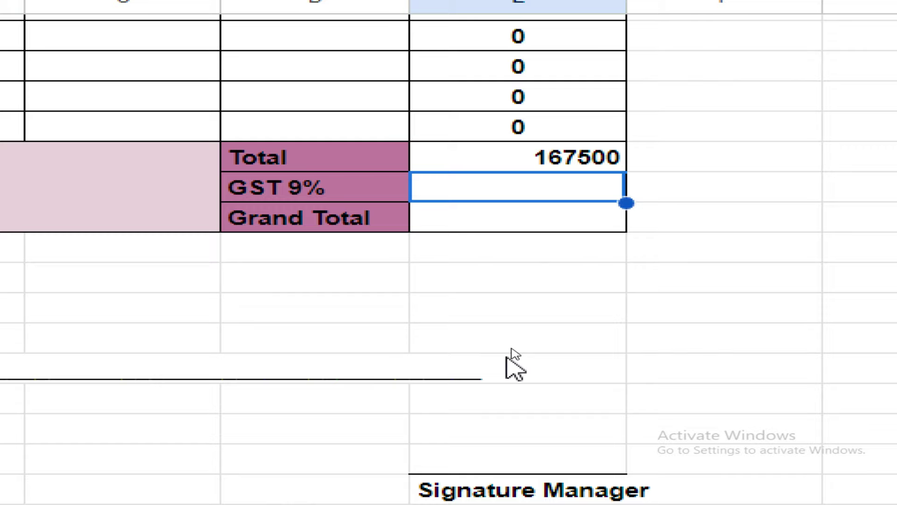
Enter =E17/100*9 in E18 so GST 9% computes 15075
{"action": "type", "text": "="}
{"action": "key", "text": "Up"}
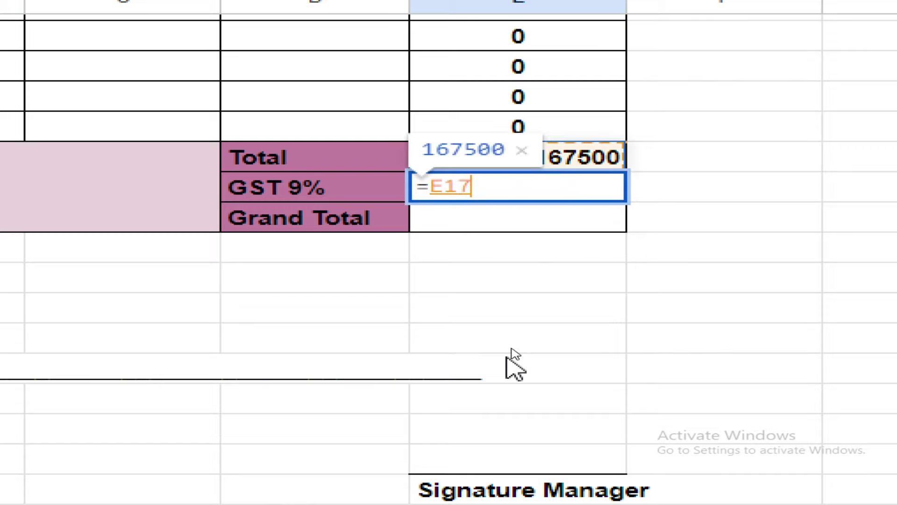
{"action": "type", "text": "/100*9"}
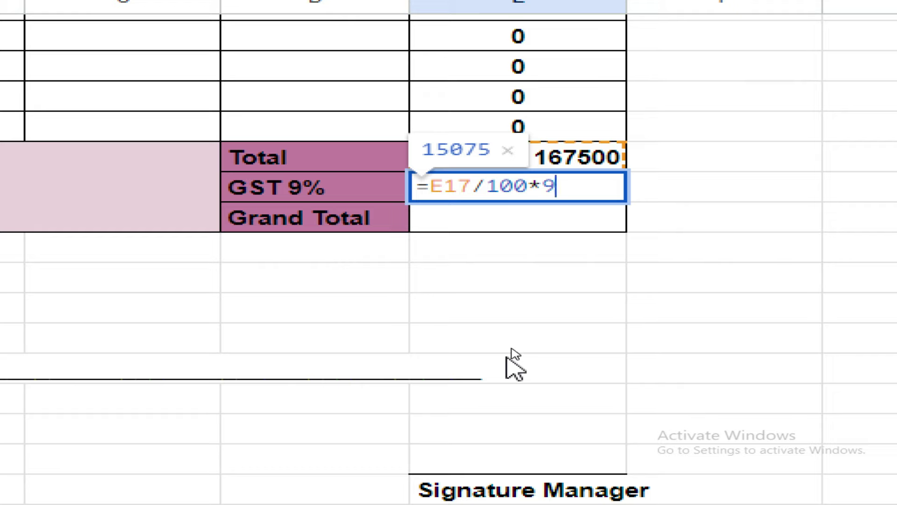
{"action": "key", "text": "Return"}
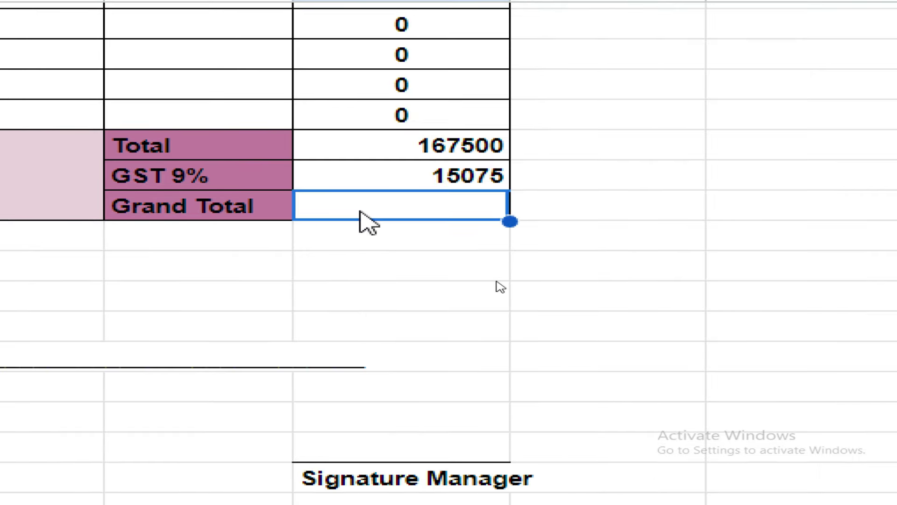
Correct the Grand Total formula in E19 to =SUM(E17:E18), giving 182575
{"action": "type", "text": "="}
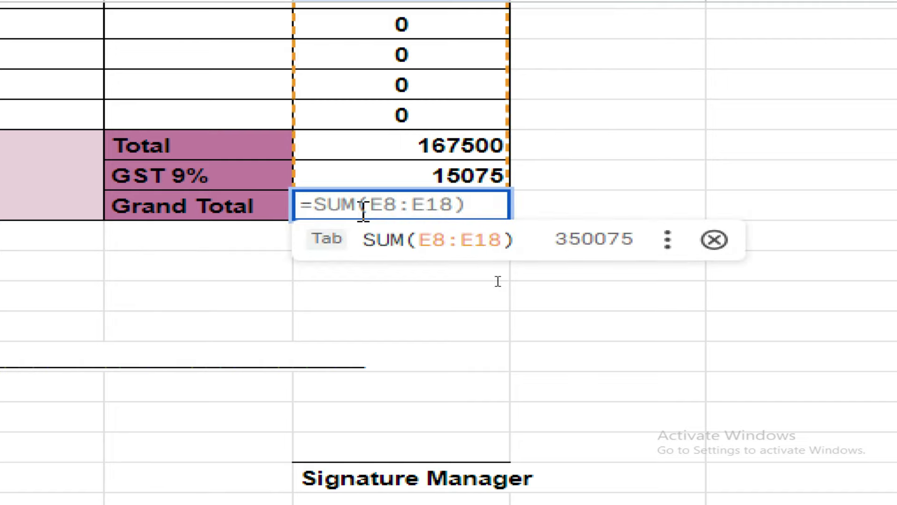
{"action": "key", "text": "Tab"}
{"action": "key", "text": "Up"}
{"action": "key", "text": "Down"}
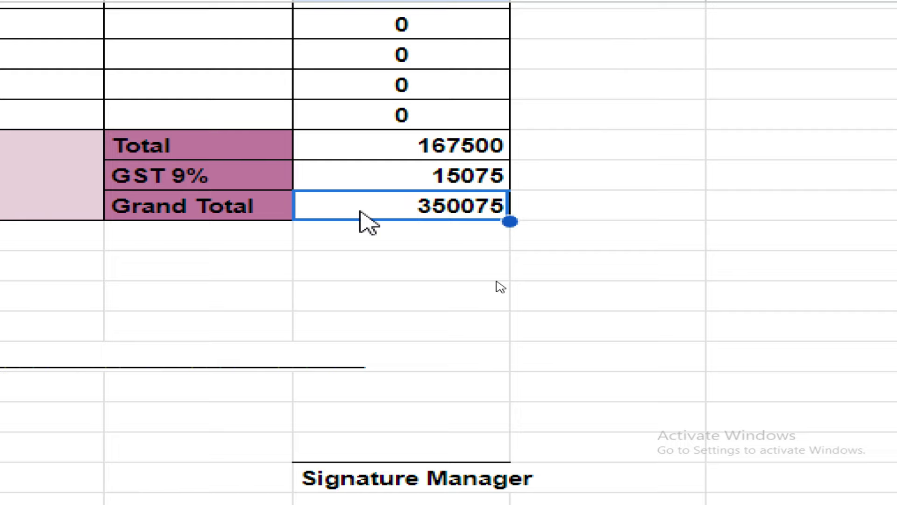
{"action": "double_click", "coordinate": [363, 210]}
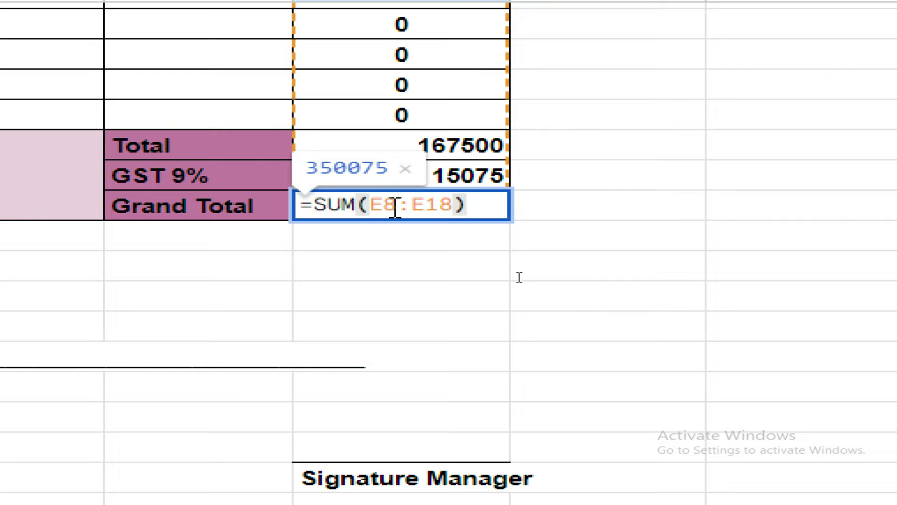
{"action": "left_click", "coordinate": [448, 204]}
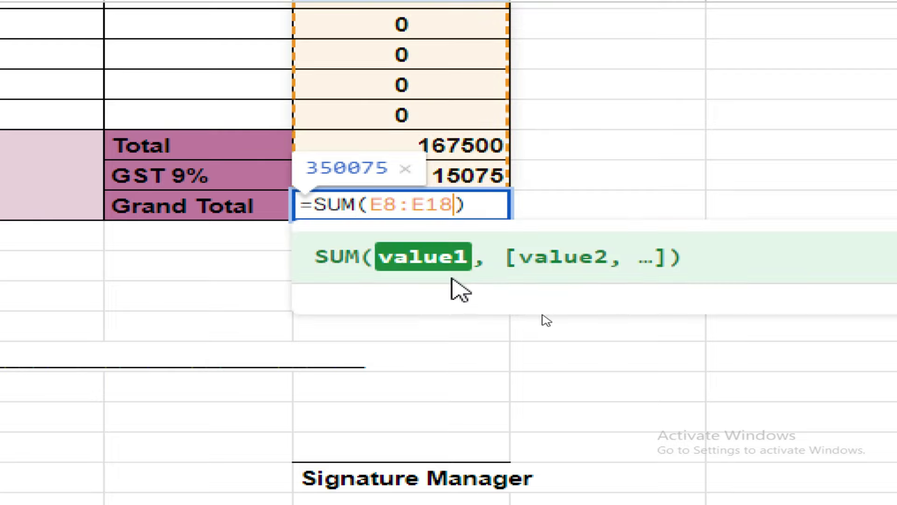
{"action": "key", "text": "BackSpace"}
{"action": "key", "text": "BackSpace"}
{"action": "key", "text": "BackSpace"}
{"action": "key", "text": "BackSpace"}
{"action": "key", "text": "BackSpace"}
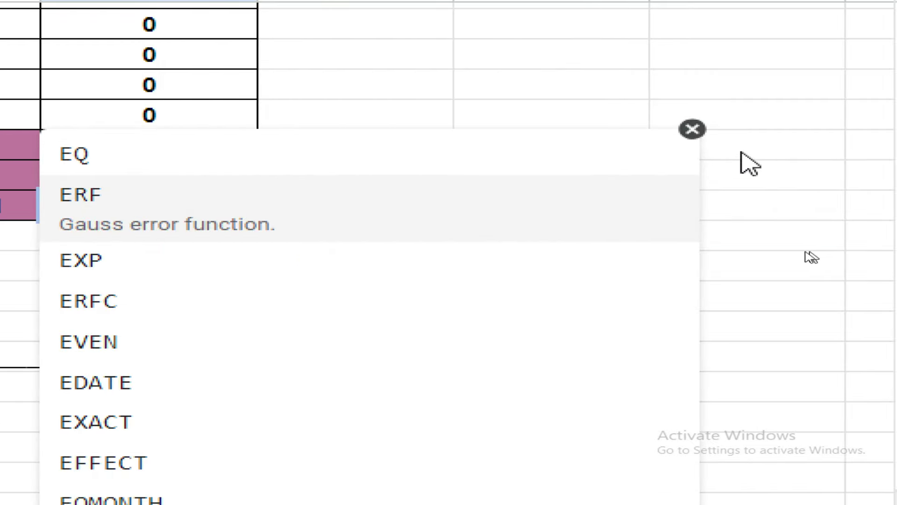
{"action": "left_click", "coordinate": [692, 131]}
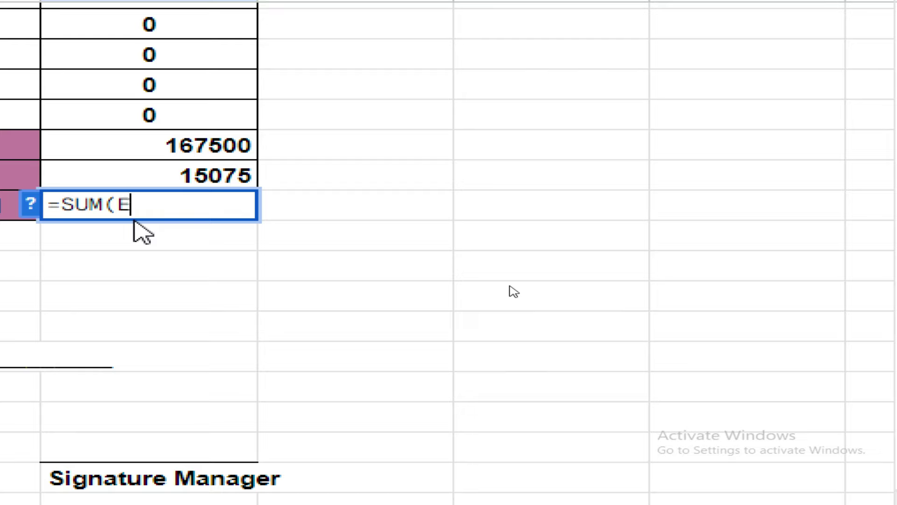
{"action": "key", "text": "BackSpace"}
{"action": "left_click_drag", "start_coordinate": [201, 136], "coordinate": [206, 167]}
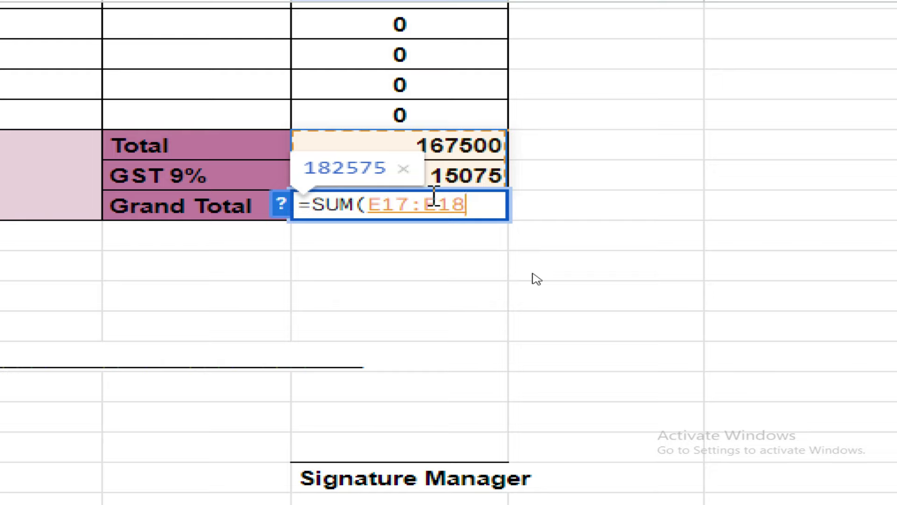
{"action": "key", "text": "Return"}
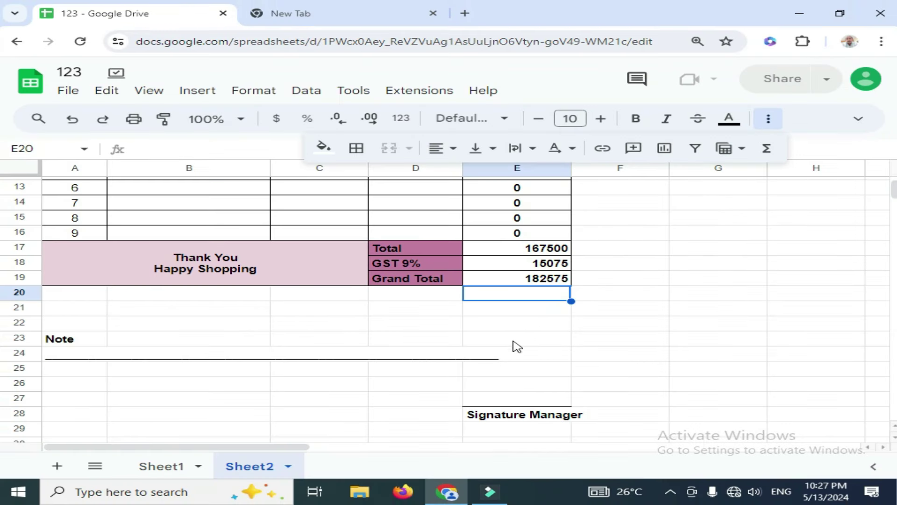
{"action": "left_click", "coordinate": [383, 330]}
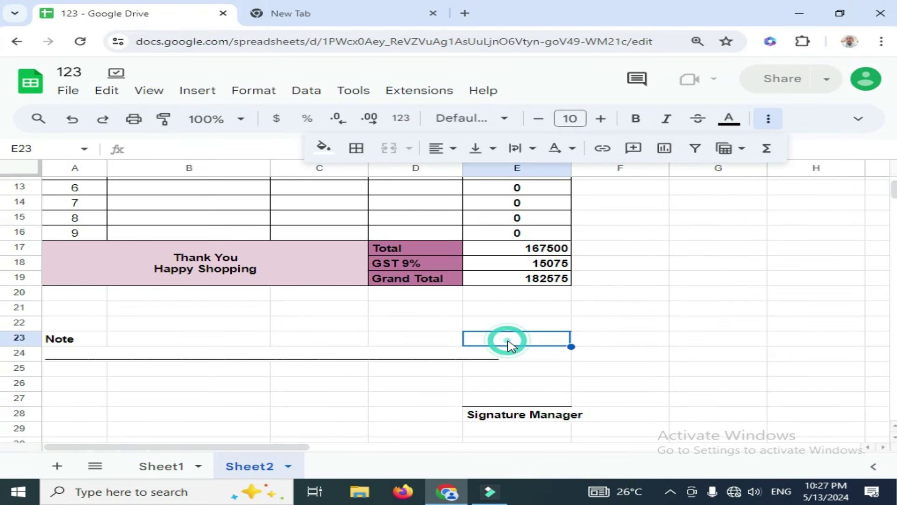
Center-align the E17:E19 total amounts and raise their font size to 11
{"action": "scroll", "coordinate": [394, 321], "scroll_direction": "up", "scroll_amount": 2}
{"action": "left_click_drag", "start_coordinate": [517, 309], "coordinate": [518, 343]}
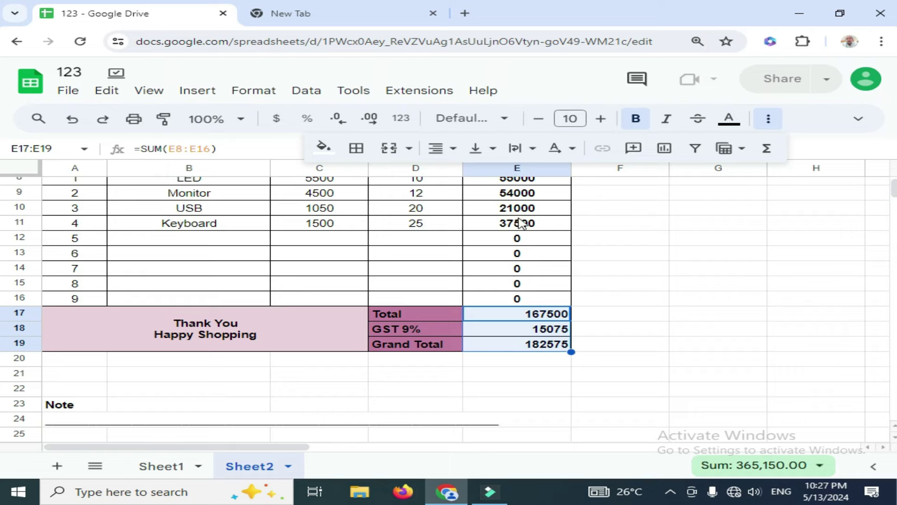
{"action": "left_click", "coordinate": [437, 148]}
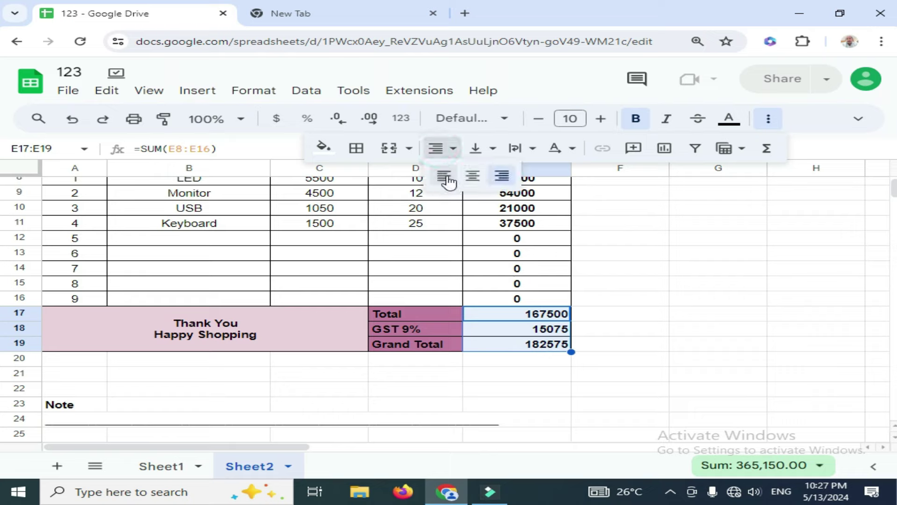
{"action": "left_click", "coordinate": [472, 175]}
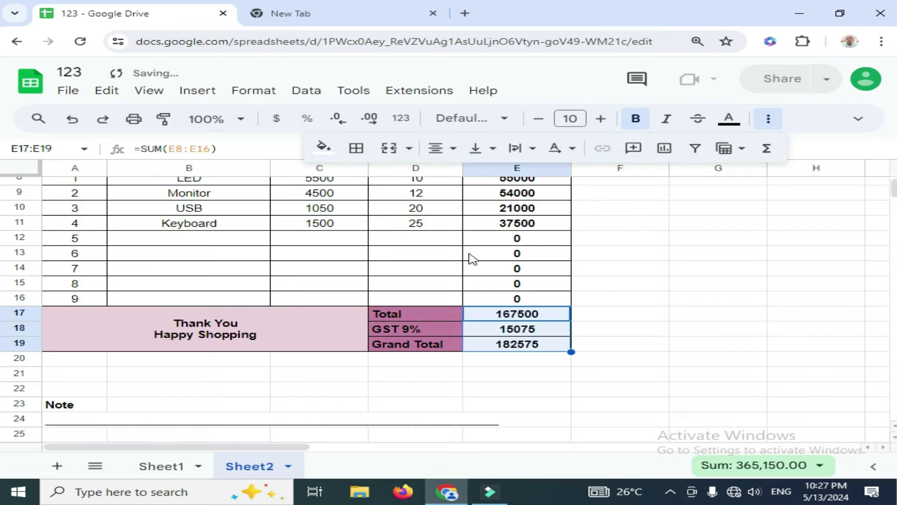
{"action": "left_click", "coordinate": [603, 122]}
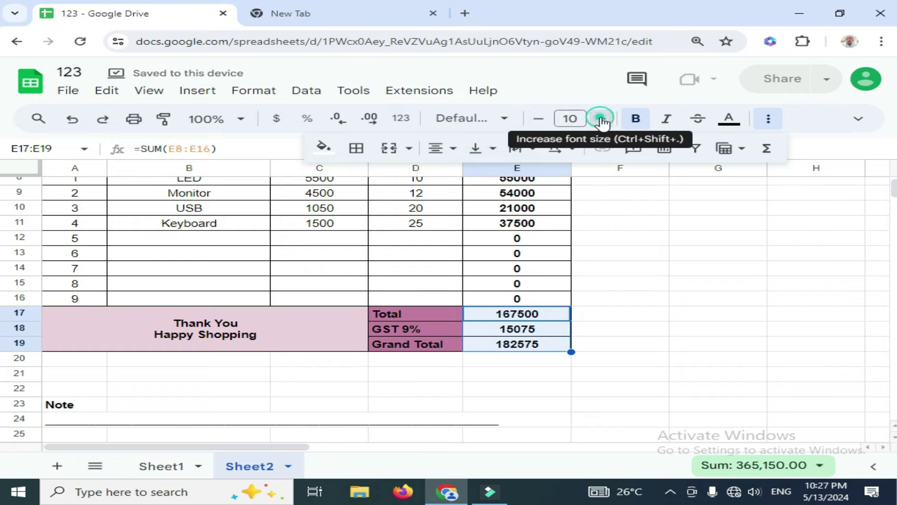
{"action": "left_click", "coordinate": [602, 304]}
{"action": "scroll", "coordinate": [394, 375], "scroll_direction": "up", "scroll_amount": 3}
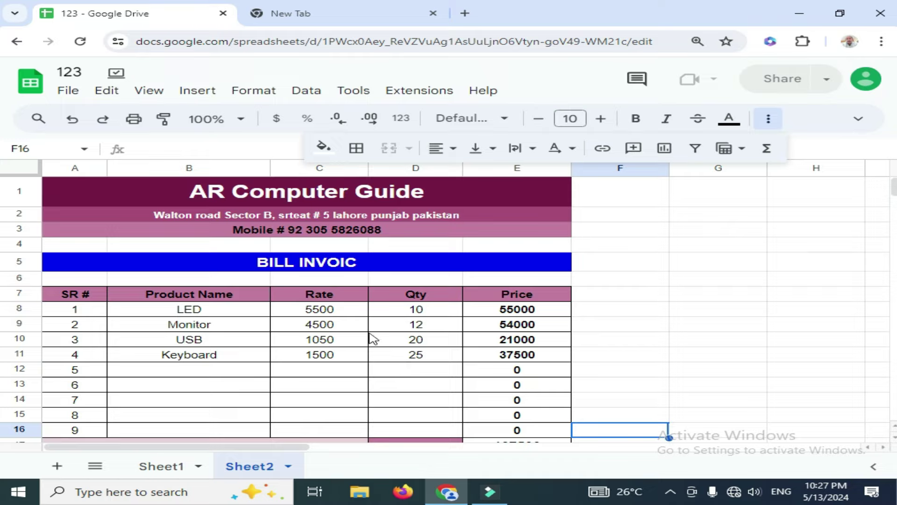
{"action": "scroll", "coordinate": [363, 351], "scroll_direction": "down", "scroll_amount": 5}
{"action": "scroll", "coordinate": [362, 356], "scroll_direction": "up", "scroll_amount": 5}
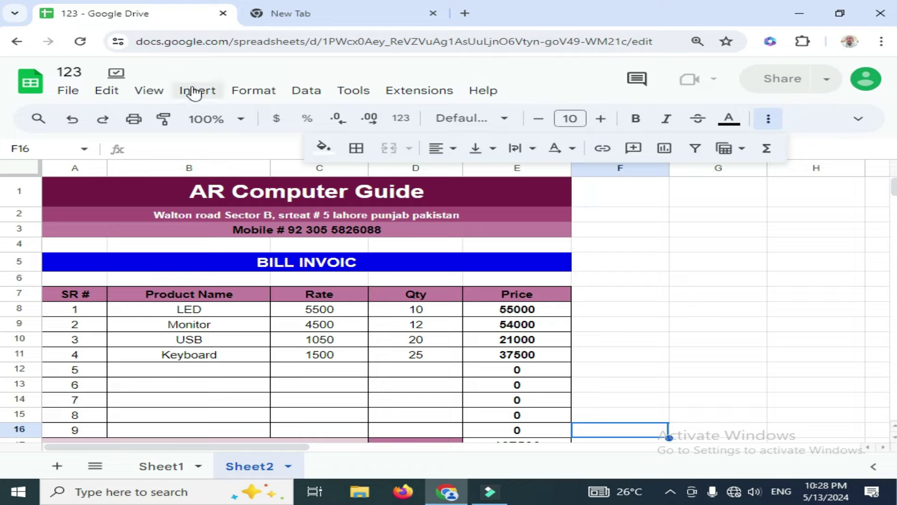
Turn off gridlines through View > Show > Gridlines
{"action": "left_click", "coordinate": [161, 91]}
{"action": "mouse_move", "coordinate": [179, 120]}
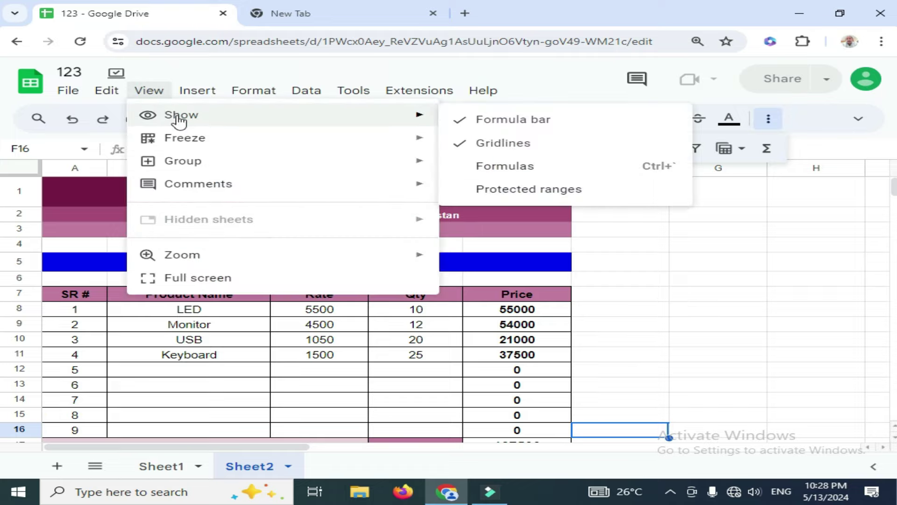
{"action": "left_click", "coordinate": [491, 144]}
{"action": "left_click", "coordinate": [621, 293]}
Preview the invoice's print layout with Ctrl+P, then close it
{"action": "scroll", "coordinate": [625, 296], "scroll_direction": "down", "scroll_amount": 4}
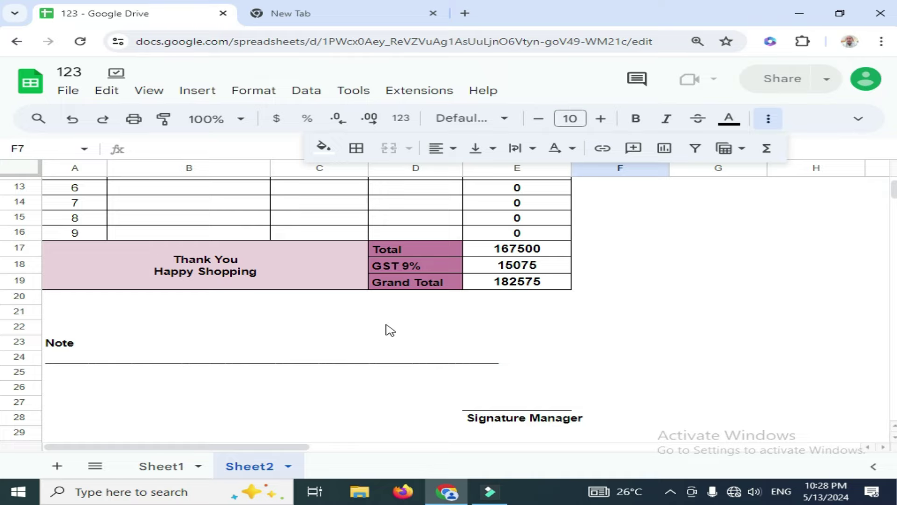
{"action": "key", "text": "ctrl+p"}
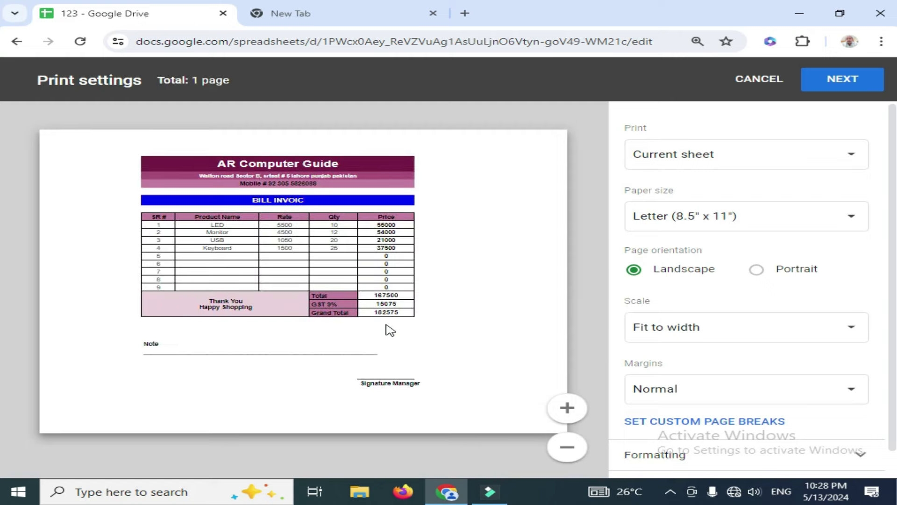
{"action": "key", "text": "Escape"}
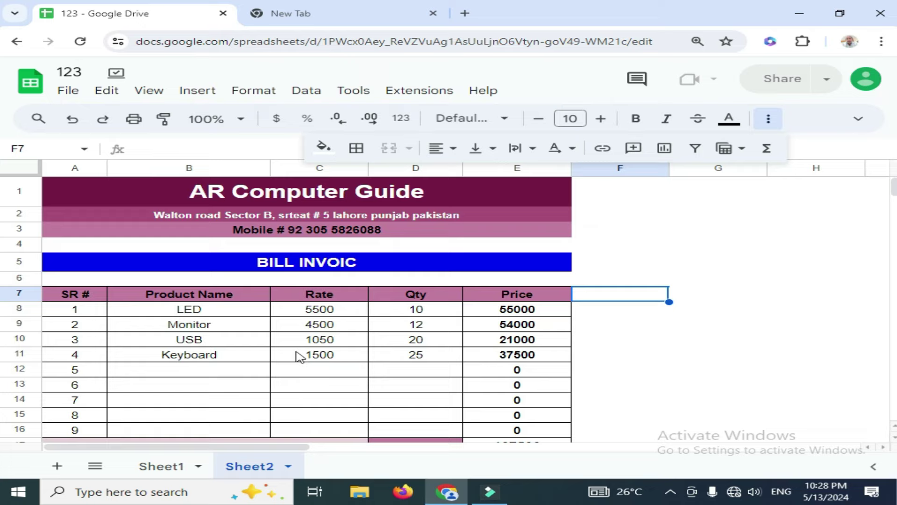